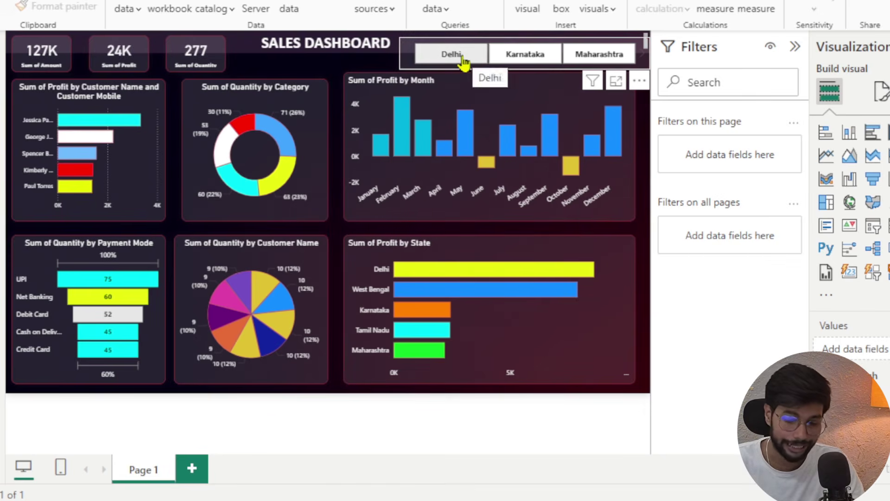
Filter the finished sales dashboard to Delhi with the state slicer and clear the filter.
click(464, 62)
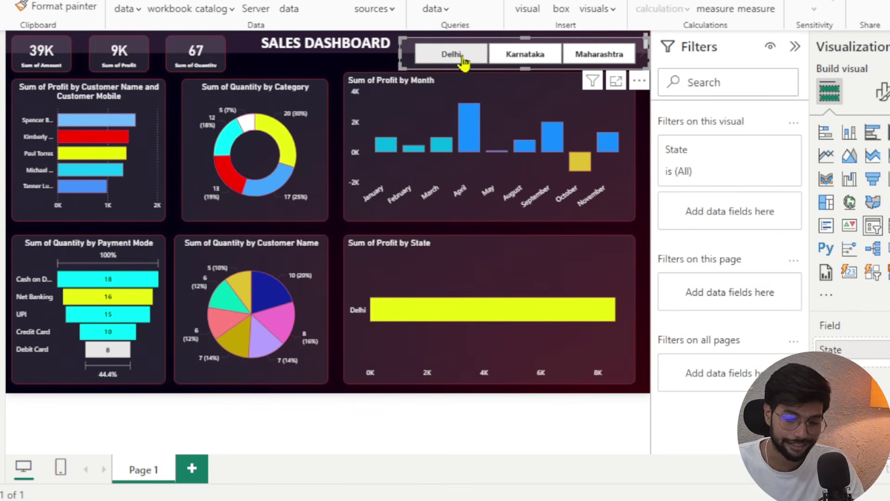
click(464, 61)
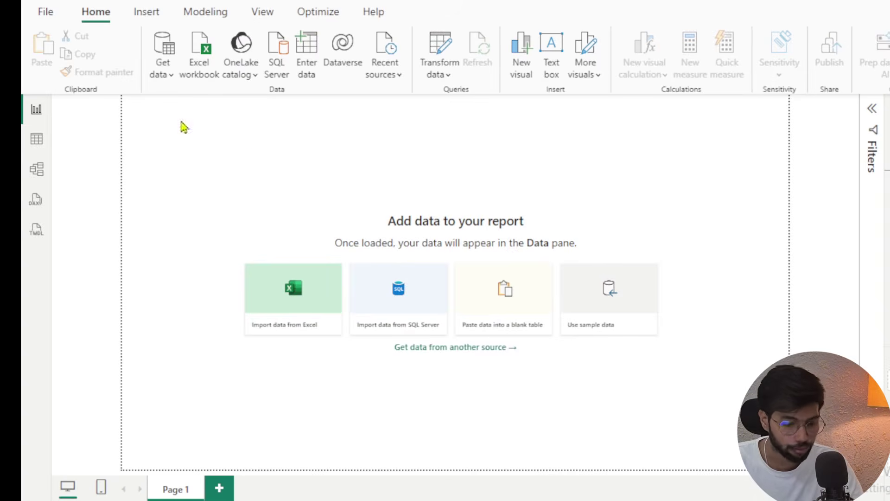
Load Sheet1 from the PowerBI_Orders_Data Excel workbook into the blank report.
click(162, 73)
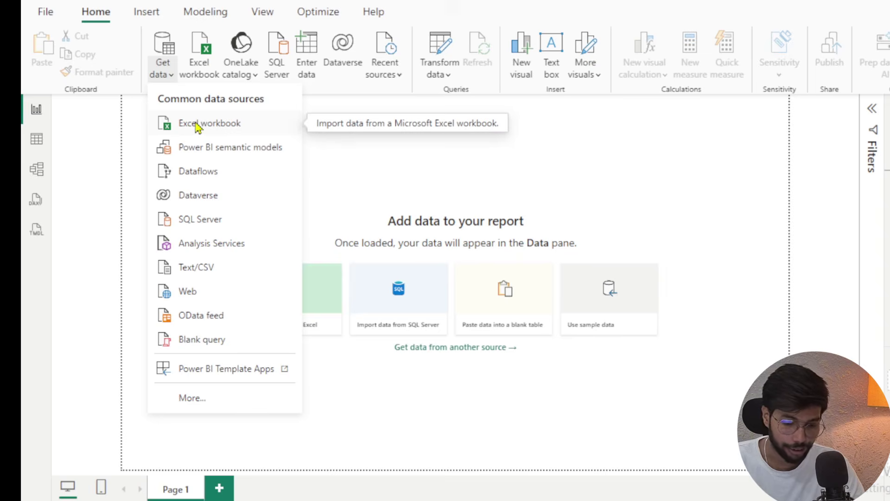
click(196, 124)
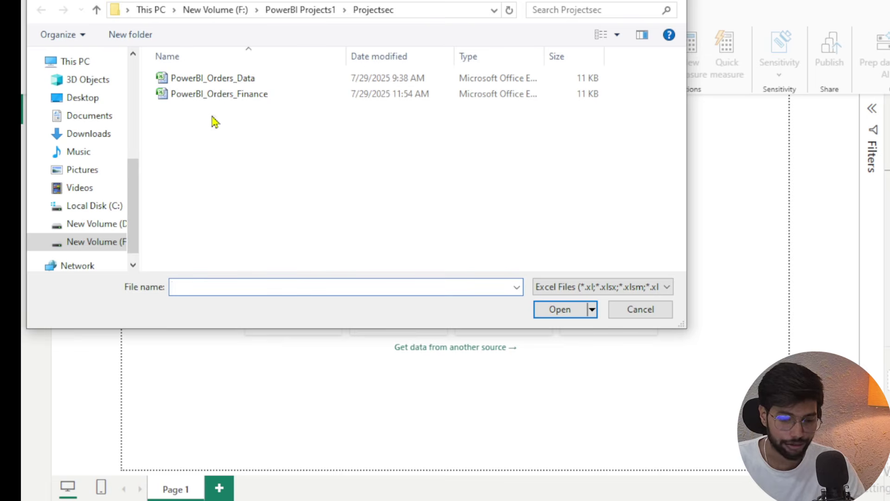
click(246, 80)
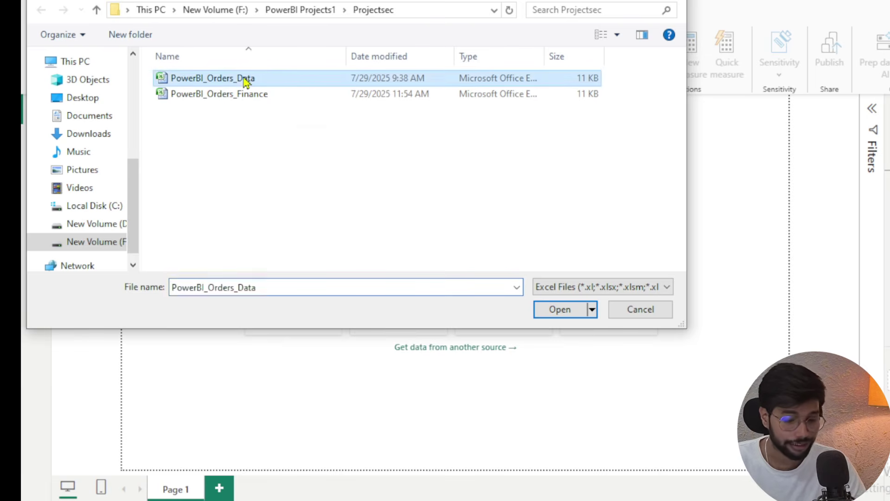
click(559, 314)
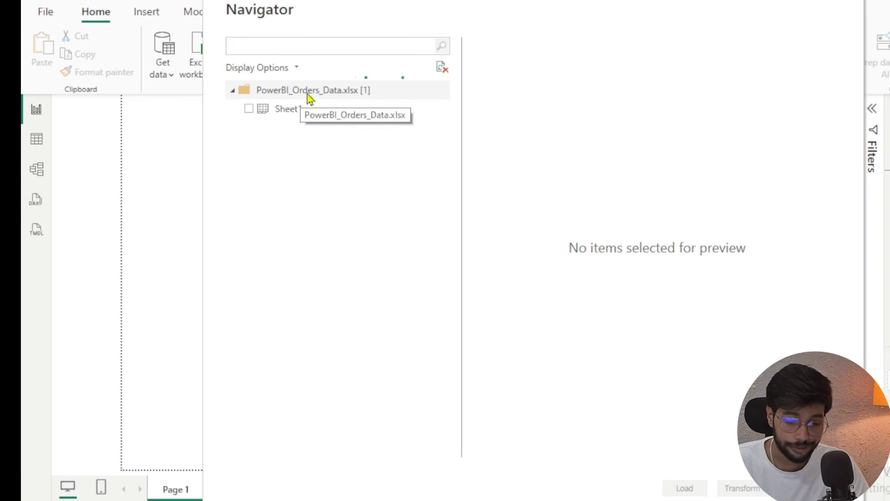
click(249, 110)
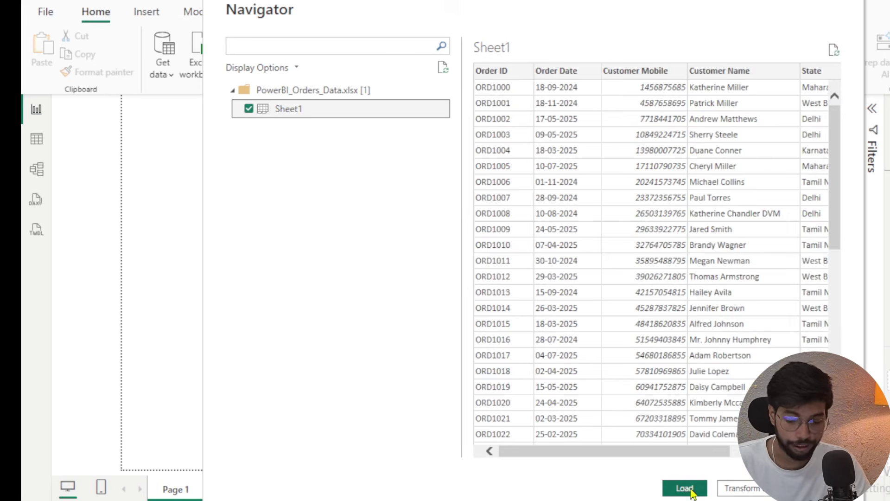
click(683, 488)
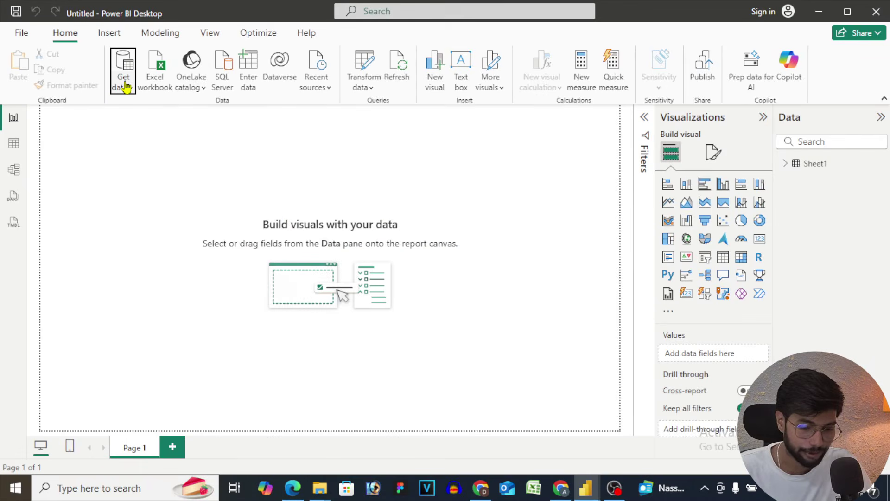
Load Sheet1 from the PowerBI_Orders_Finance Excel workbook as a second table.
click(129, 89)
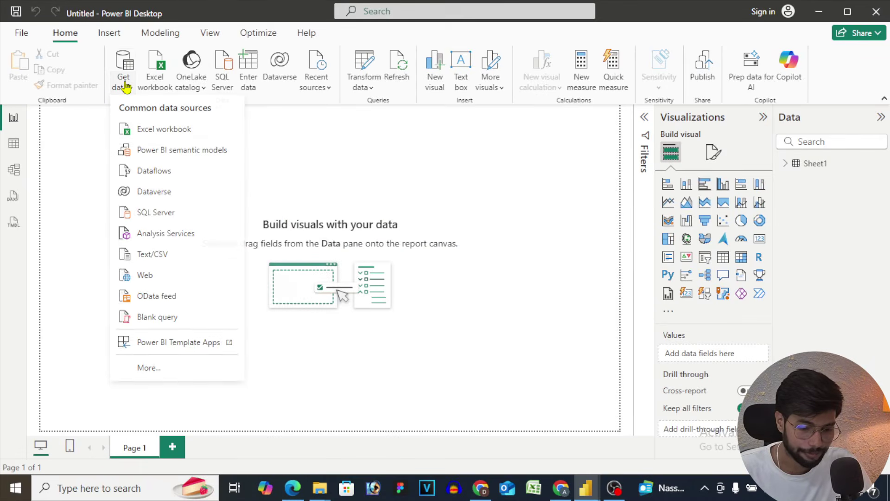
click(168, 132)
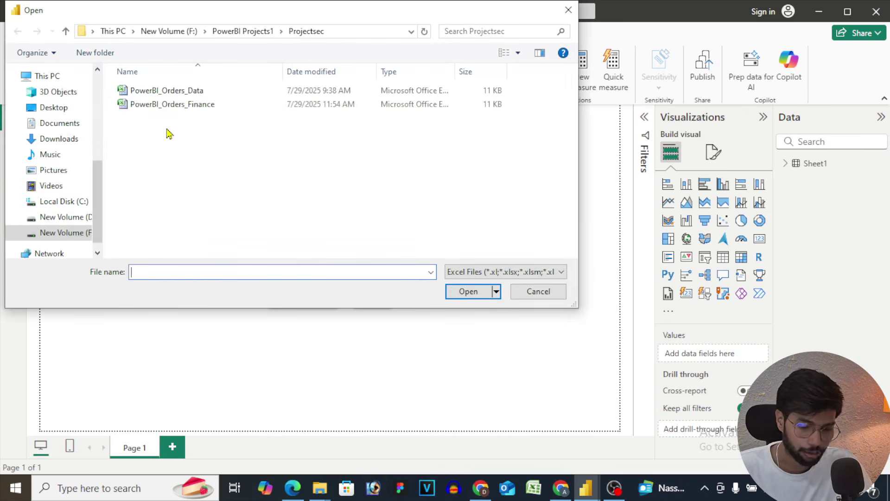
click(191, 107)
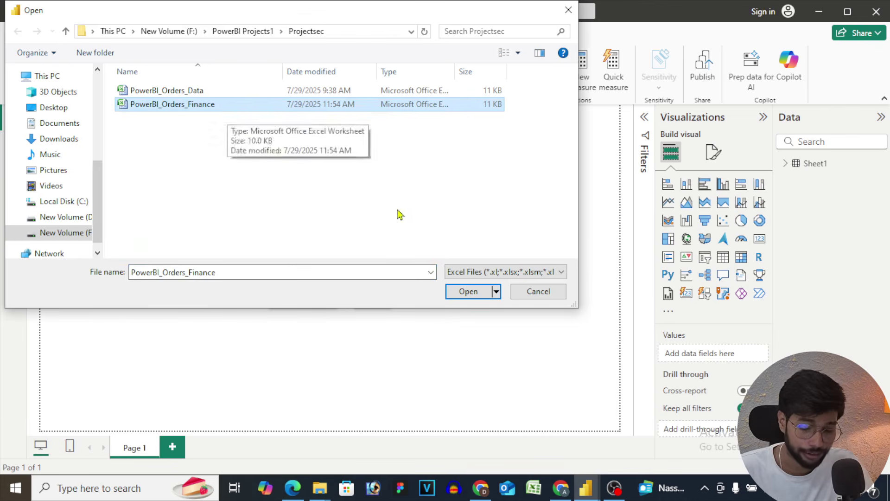
click(470, 290)
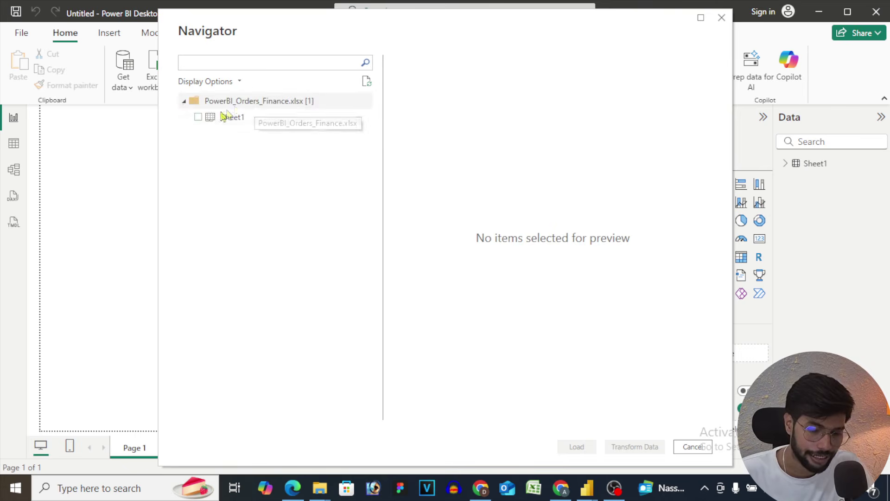
click(198, 119)
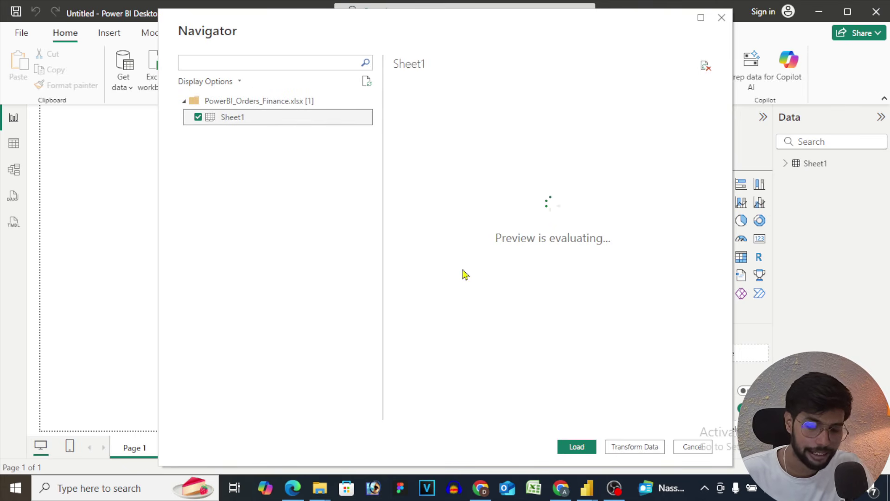
click(577, 447)
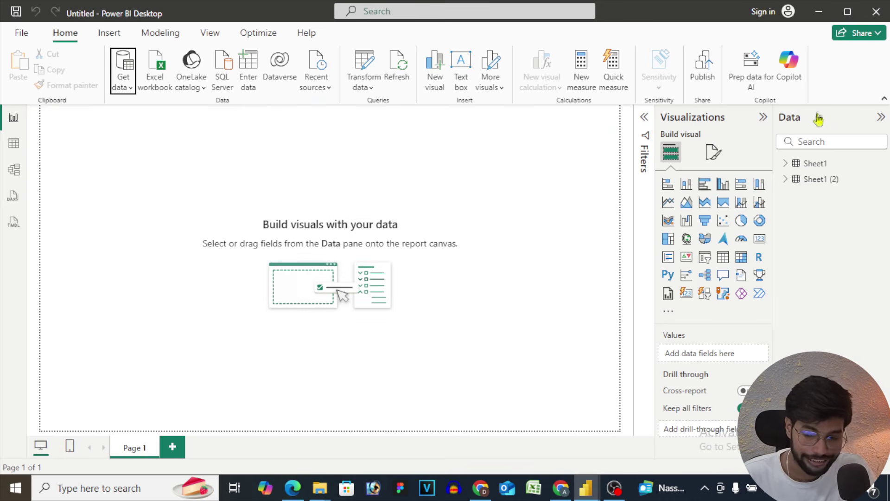
Review the field lists of both loaded tables, Sheet1 and Sheet1 (2), and collapse them again.
click(786, 164)
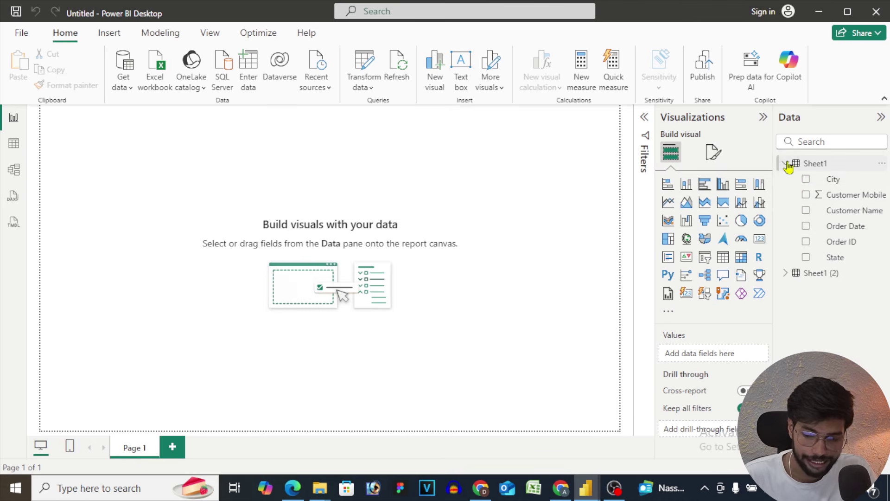
click(786, 165)
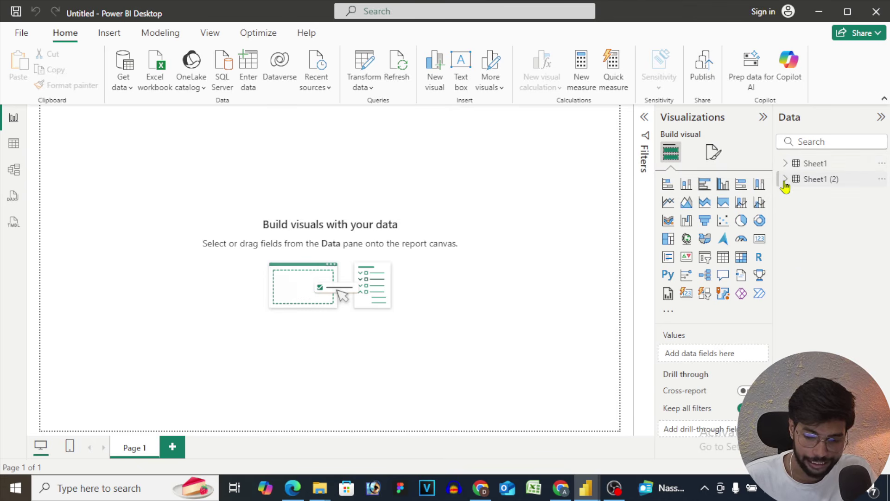
click(785, 180)
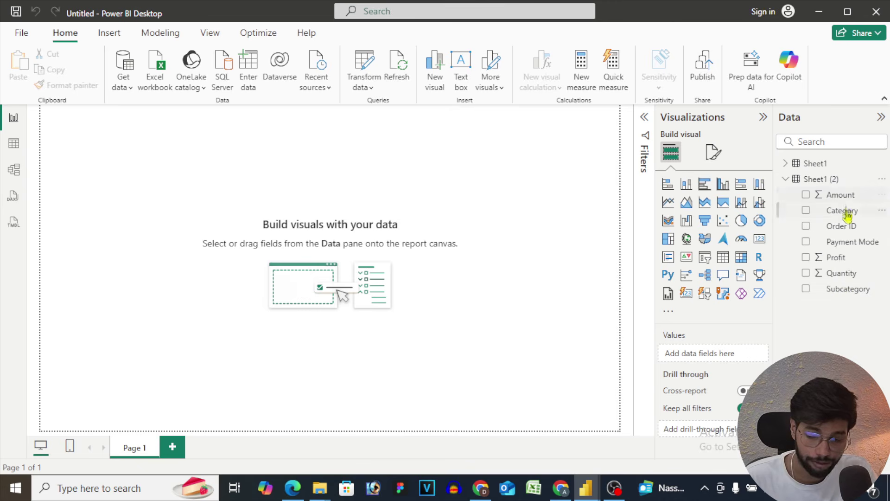
click(786, 180)
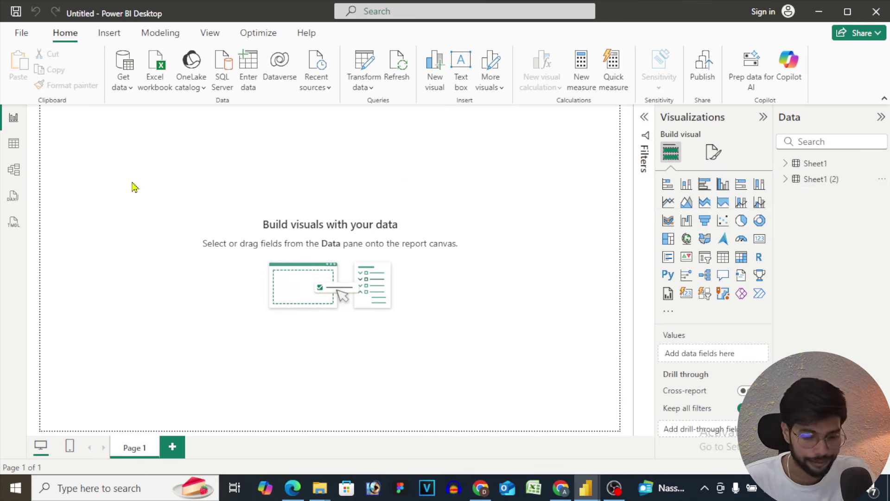
Show the Sheet1 data in Table view and change the Order Date column's data type to Date.
click(14, 148)
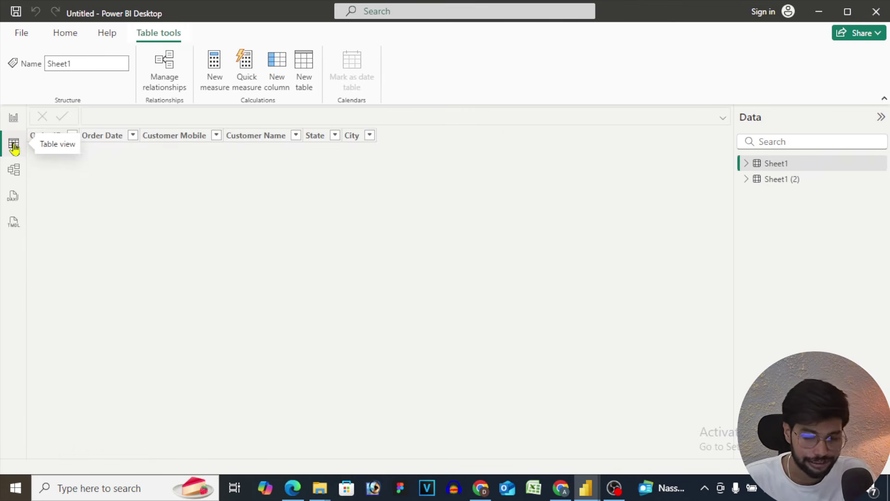
click(777, 164)
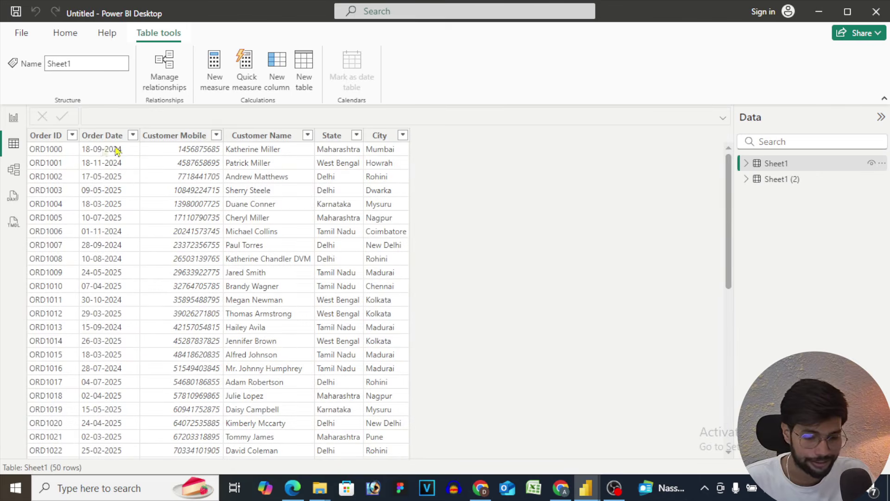
click(103, 140)
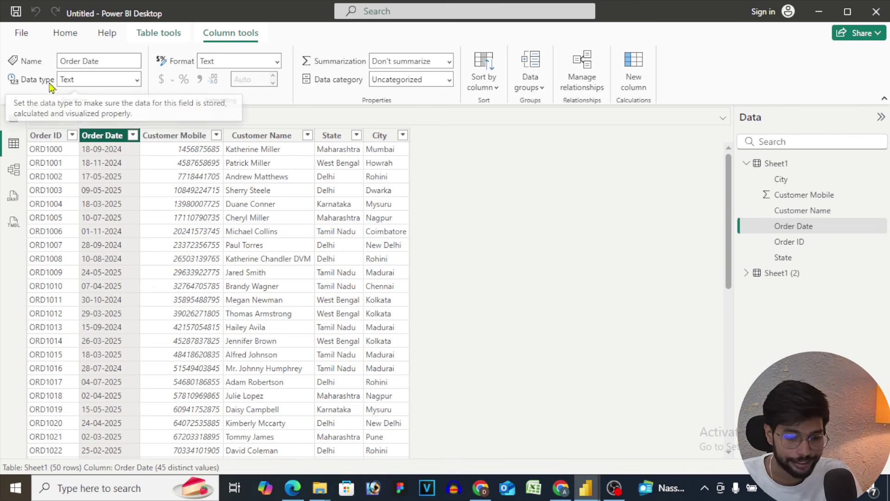
click(137, 80)
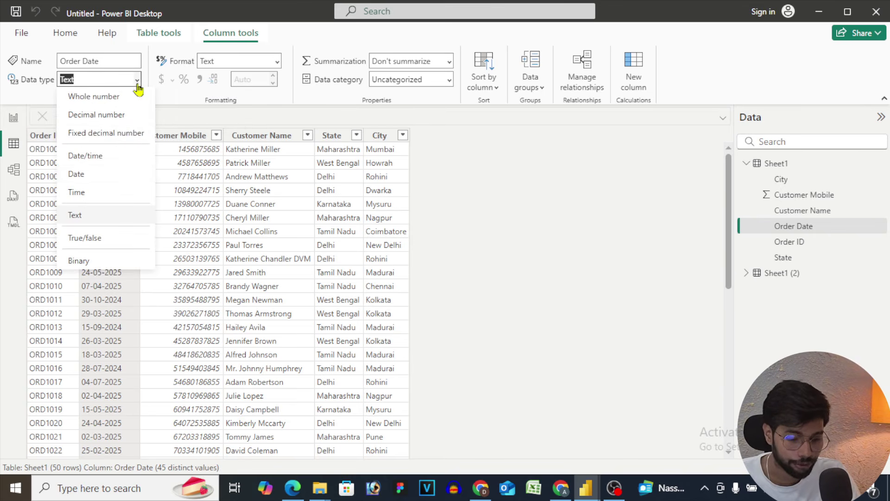
click(80, 178)
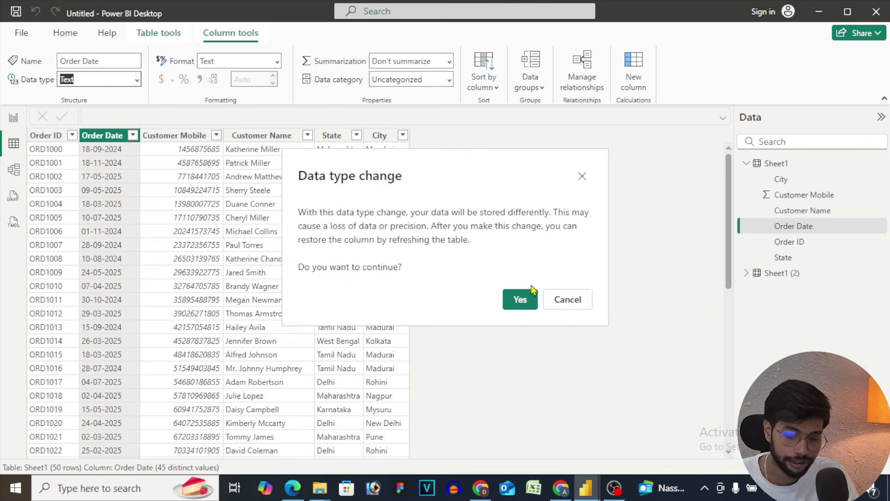
click(521, 301)
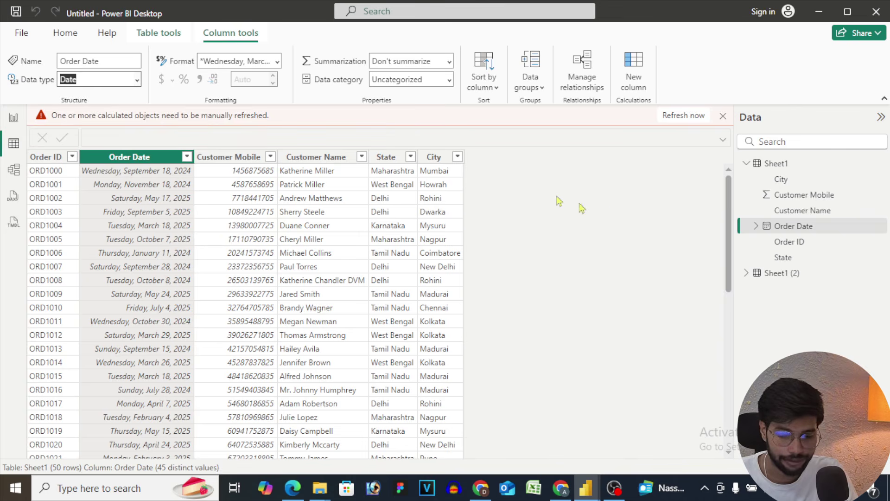
Examine the rows of Sheet1 (2) and the relationship between the two tables in Model view, and dismiss the refresh notice.
click(784, 274)
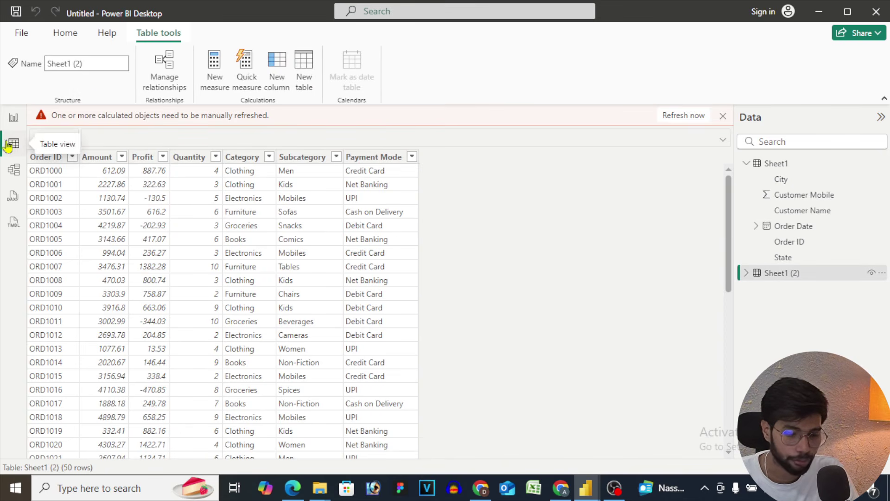
click(12, 176)
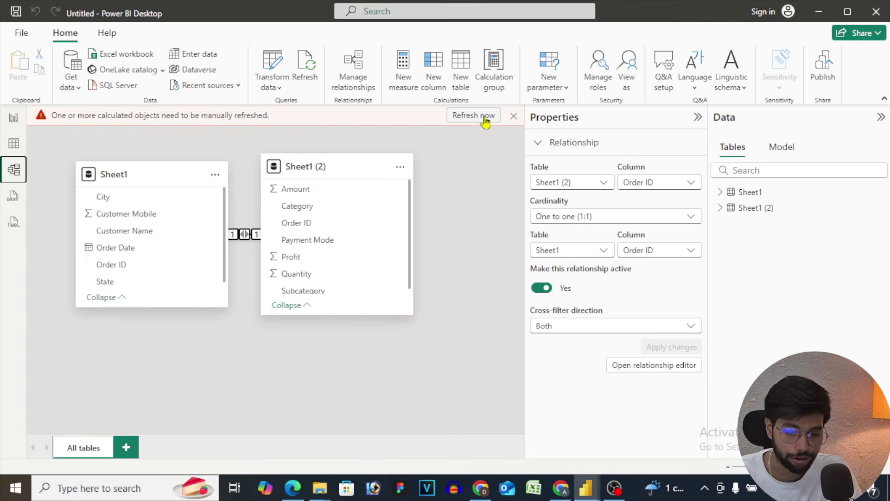
click(515, 119)
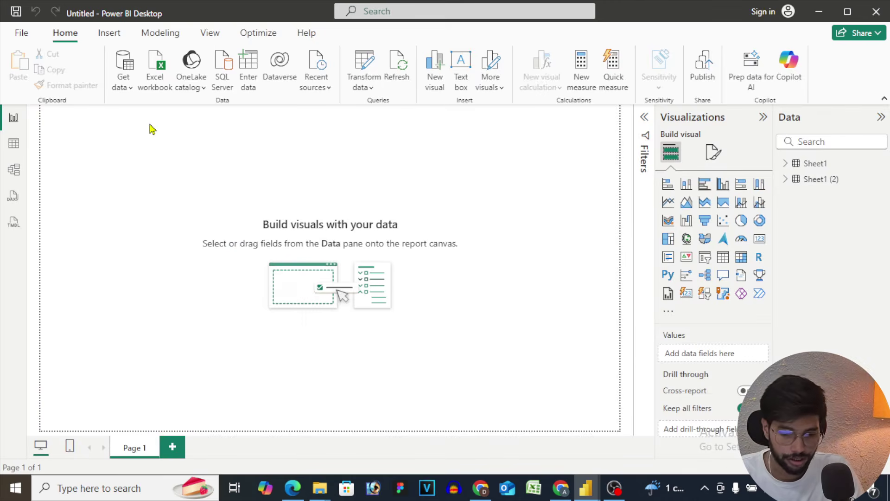
Inspect the Sheet1 query in the Power Query Editor, and close the editor with Close & Apply.
click(366, 85)
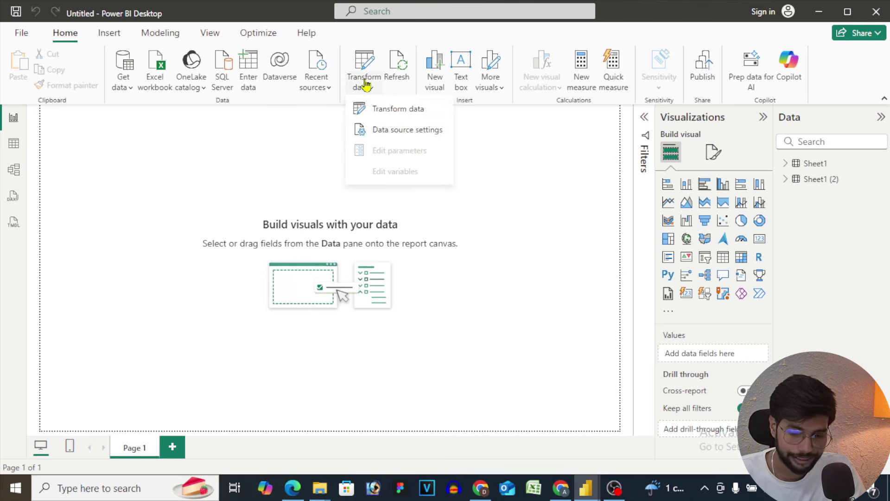
click(392, 111)
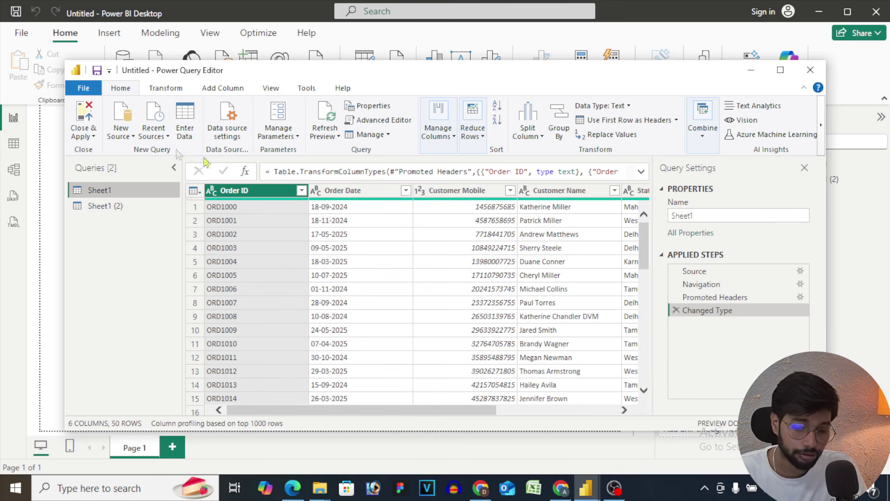
click(87, 137)
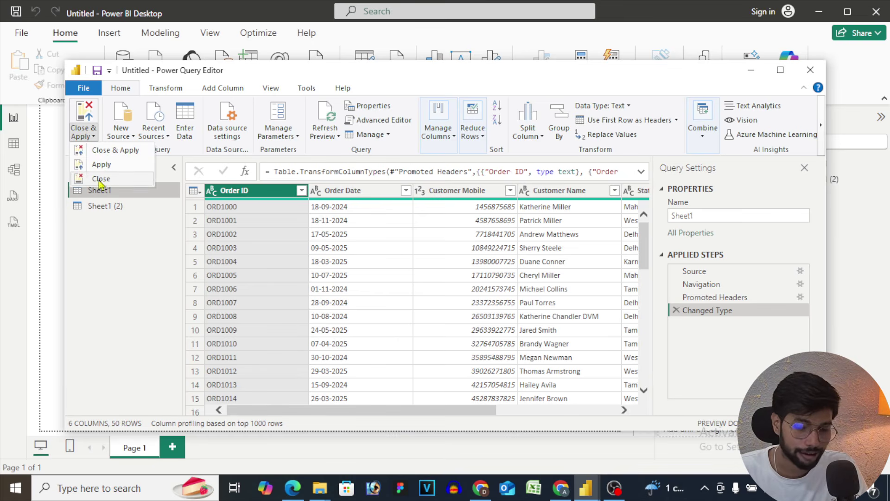
click(128, 151)
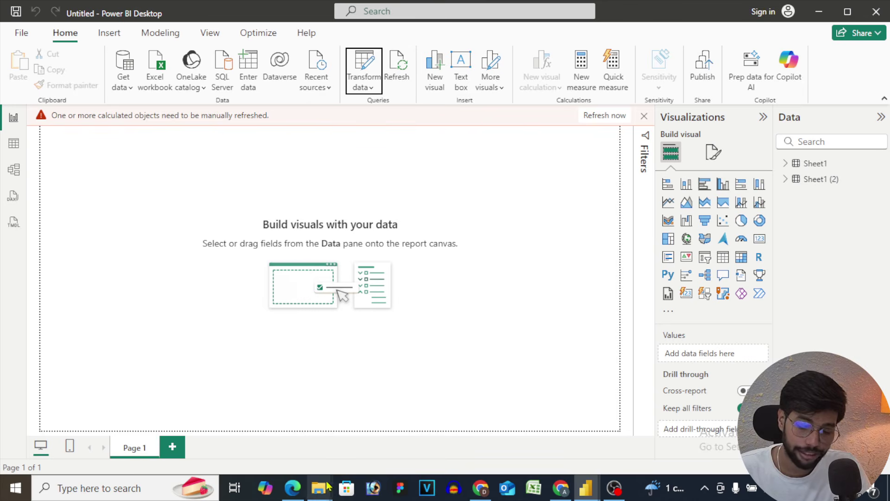
Open the PowerBI_Orders_Data workbook from the Projectsec folder in Excel to view its source data, and return to the untitled Power BI report.
mouse_move(321, 495)
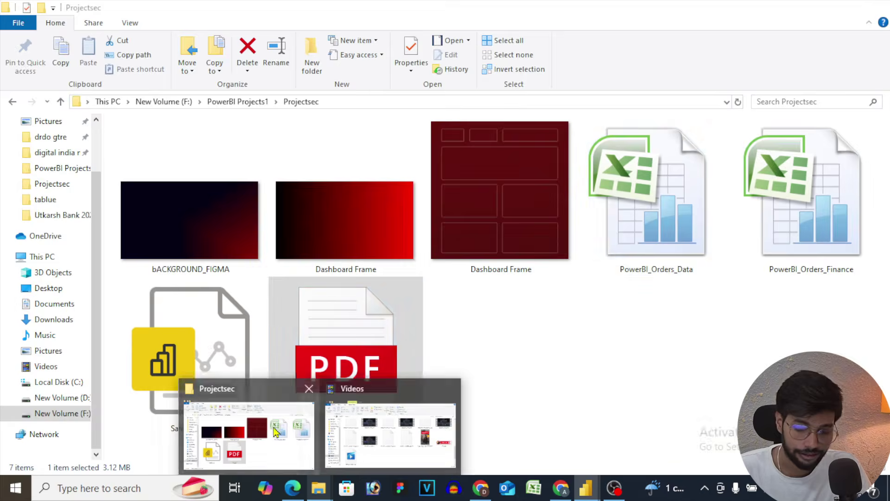
click(275, 423)
double_click(647, 212)
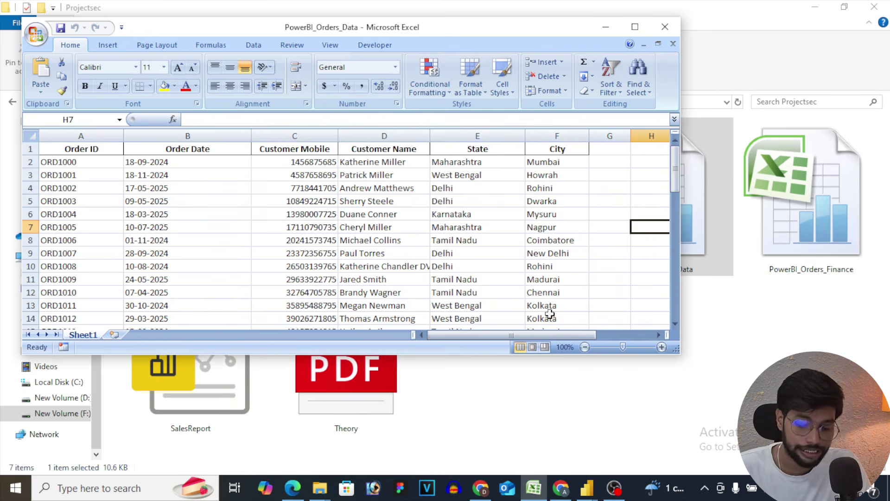
mouse_move(587, 487)
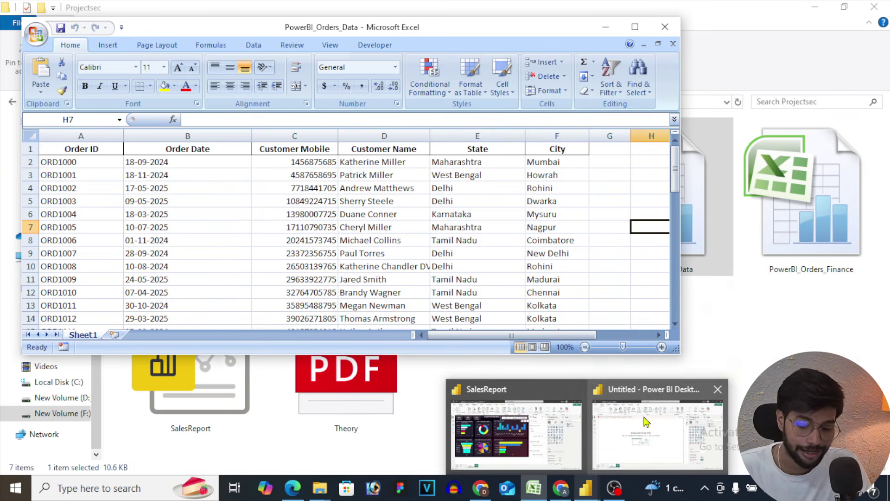
click(645, 424)
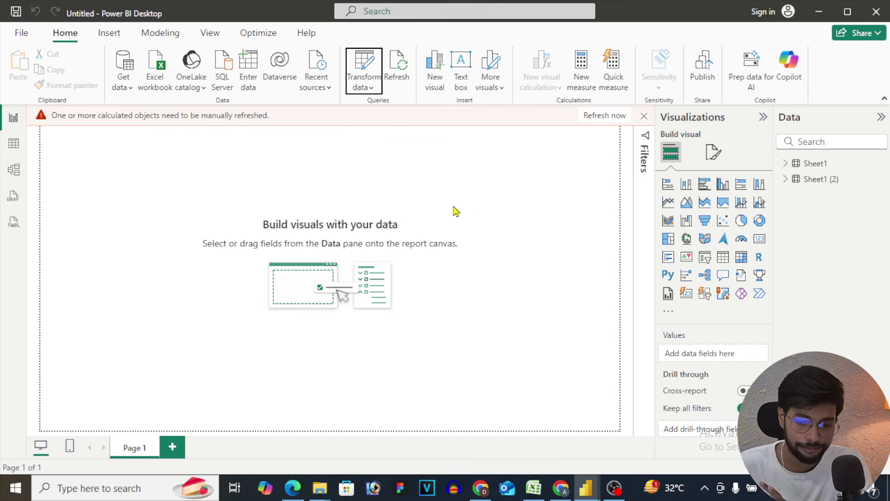
Refresh the outdated calculated objects and insert a text box reading ALISON URBAN TRENDZ on the report page.
click(612, 120)
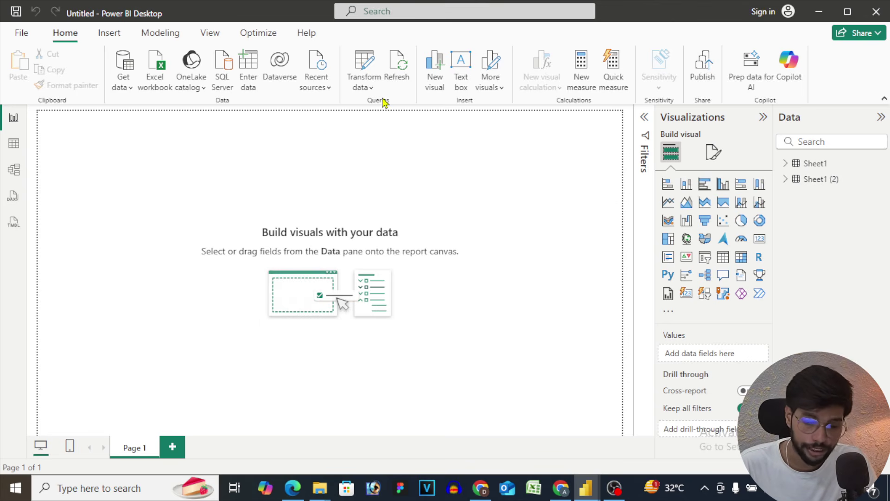
click(467, 82)
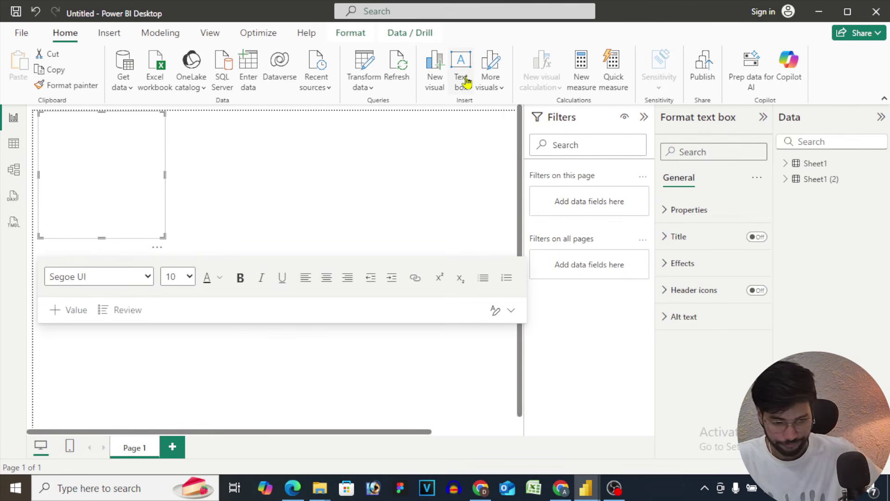
click(96, 154)
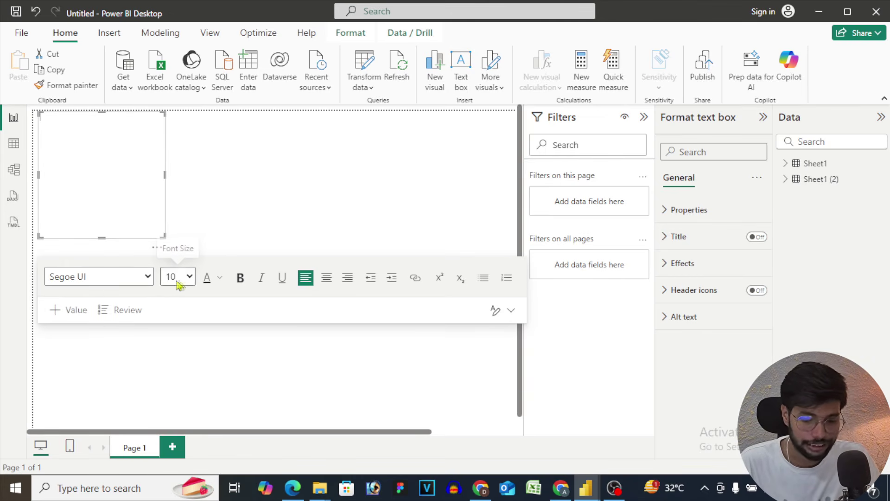
click(240, 278)
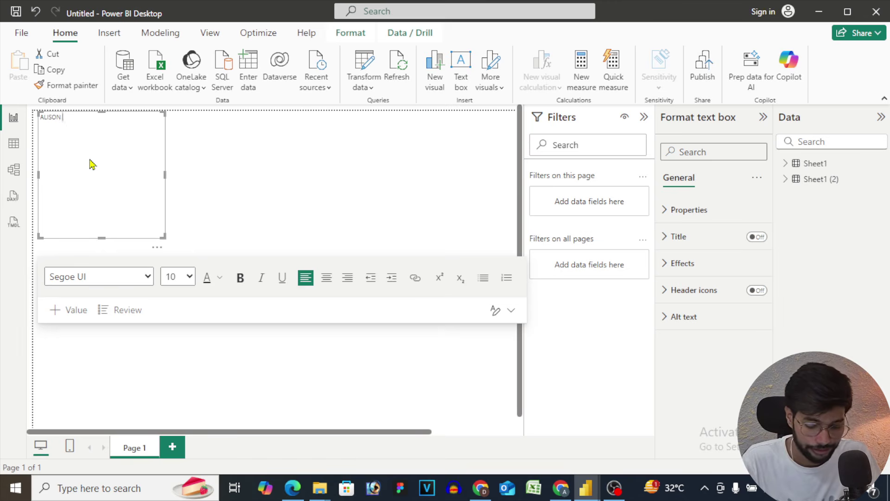
text(TRENDZ)
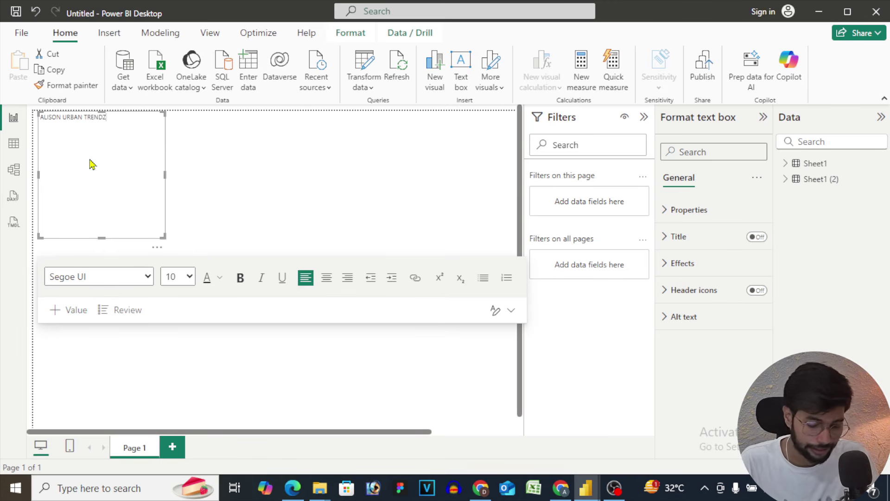
Format the whole ALISON URBAN TRENDZ text as bold, size 24 and centred.
key(ctrl+a)
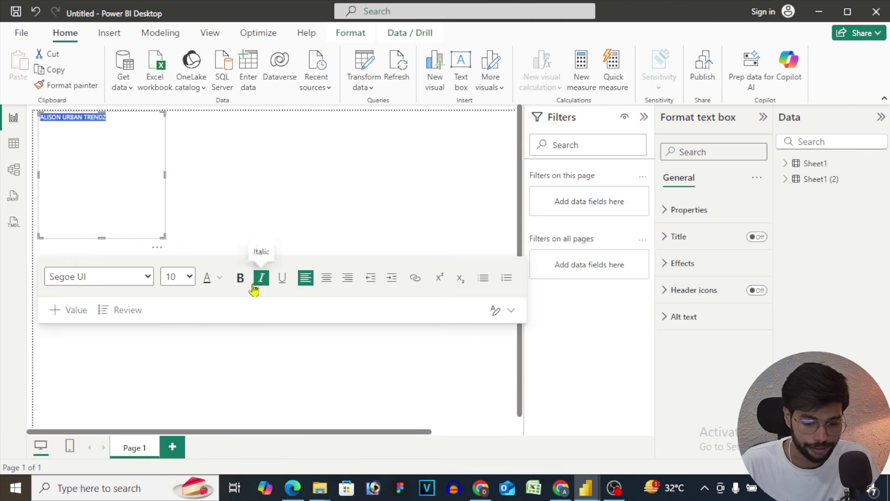
click(240, 278)
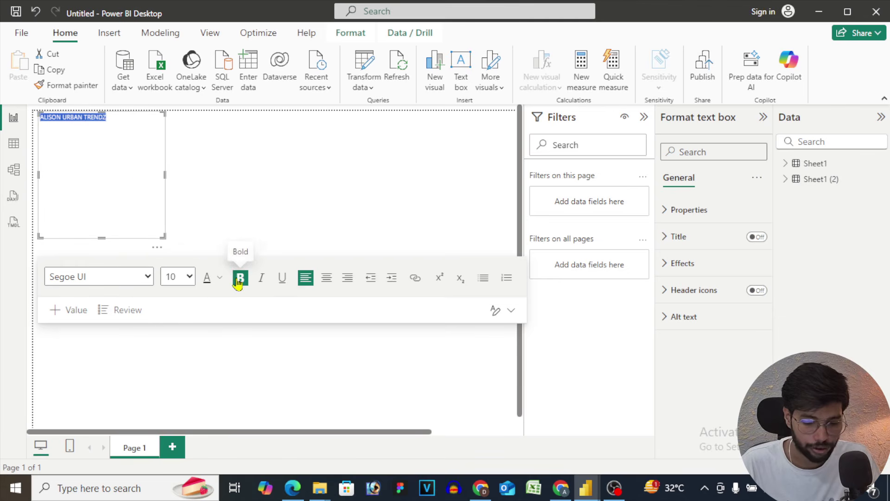
click(190, 277)
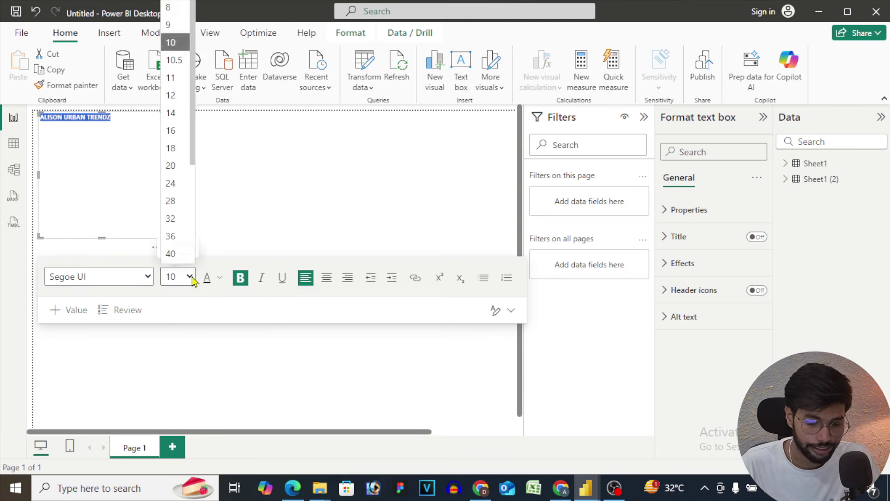
click(178, 185)
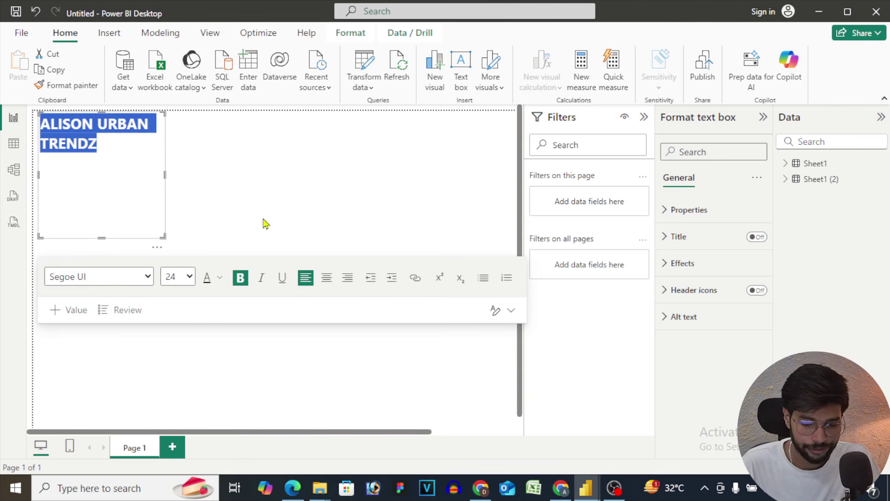
click(327, 278)
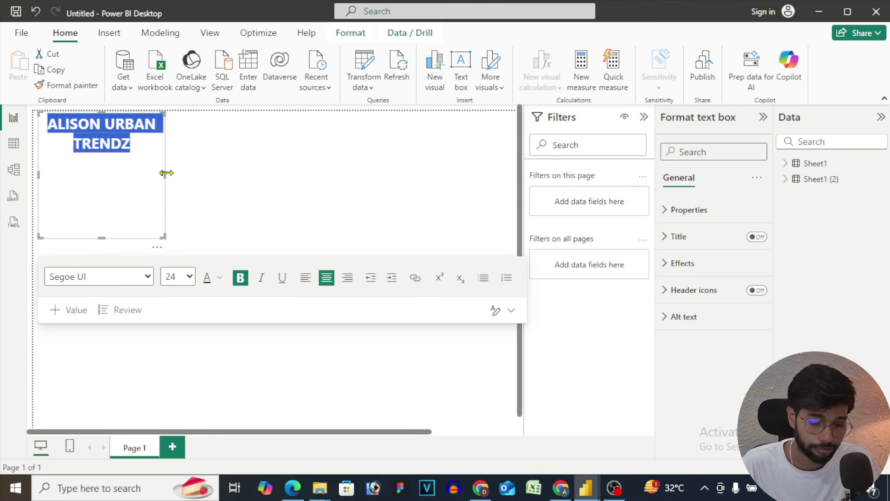
Stretch the title text box to the page's right edge and shrink its height to a single-line banner, collapsing the Filters pane for room.
drag(165, 172, 507, 119)
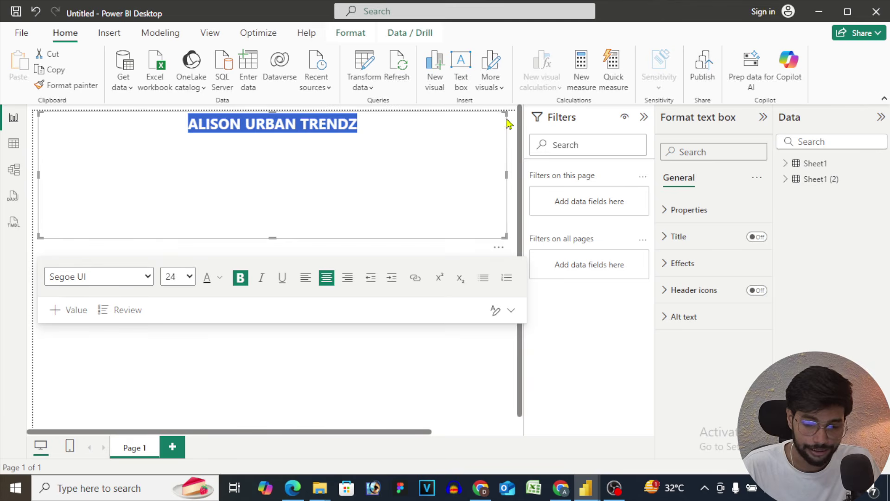
click(650, 123)
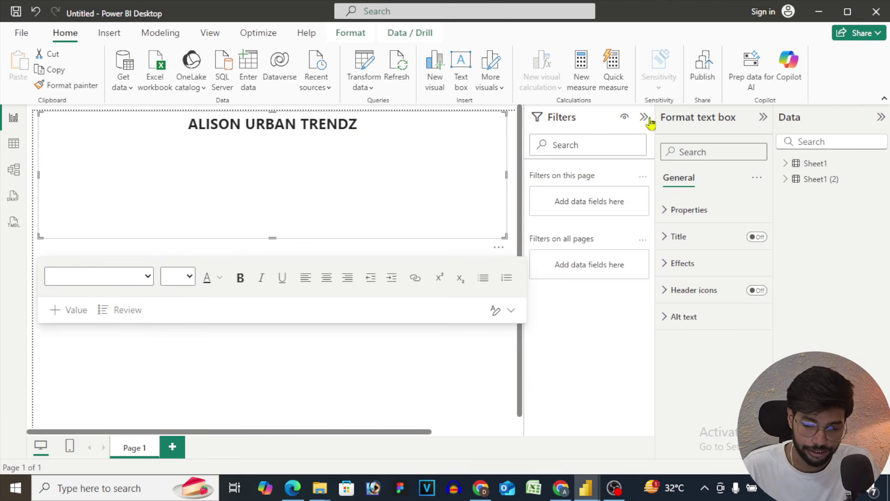
click(644, 118)
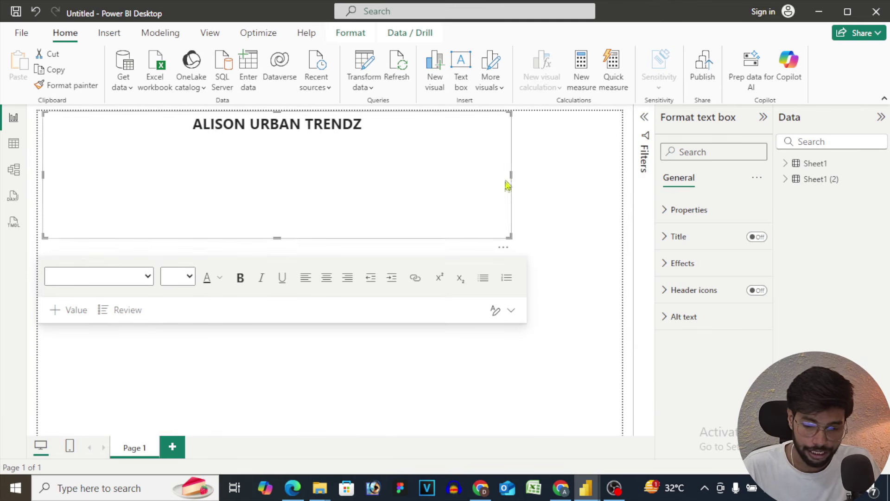
drag(511, 174, 633, 173)
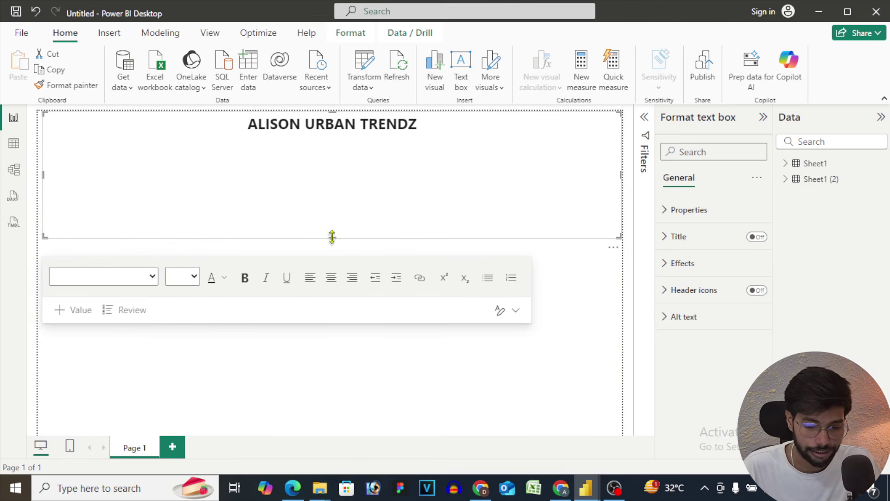
drag(332, 236, 347, 142)
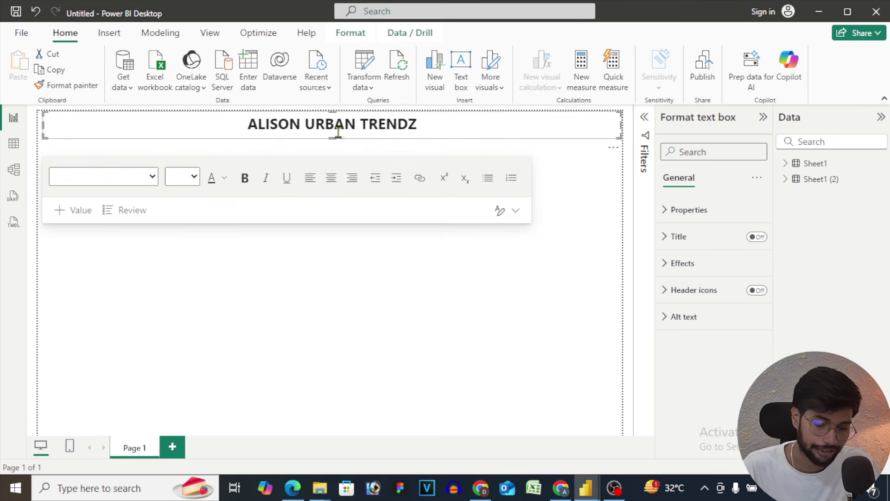
click(276, 281)
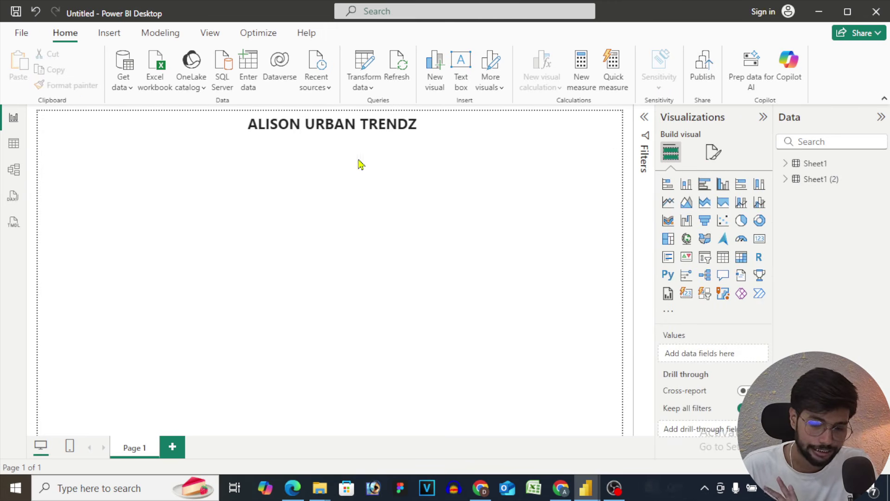
click(337, 121)
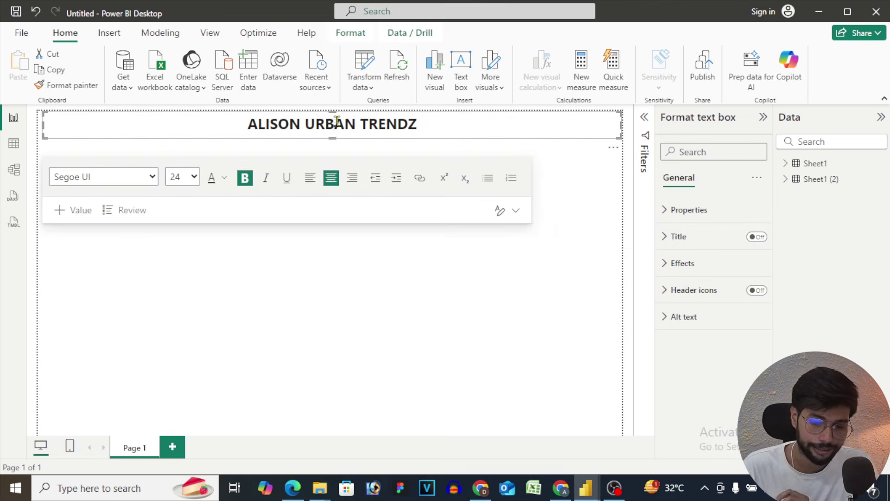
click(348, 311)
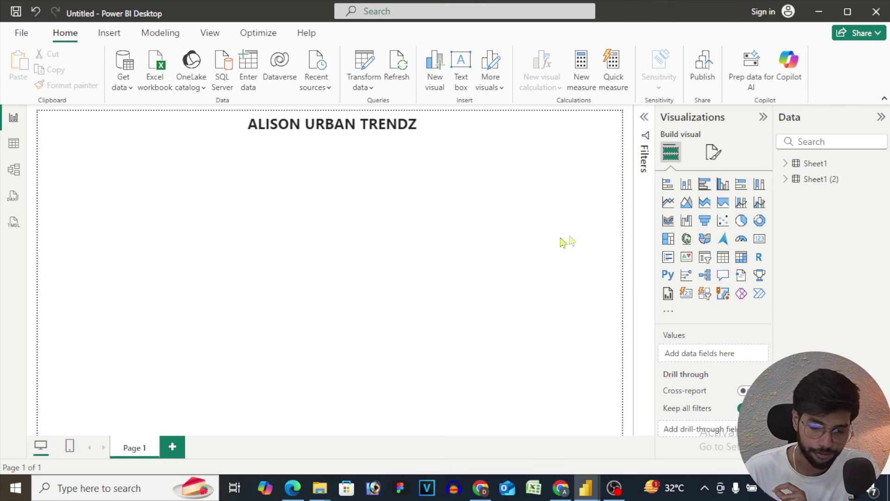
Set the canvas background colour to black, preview it at 0% transparency, and restore the transparency to 100%.
click(714, 152)
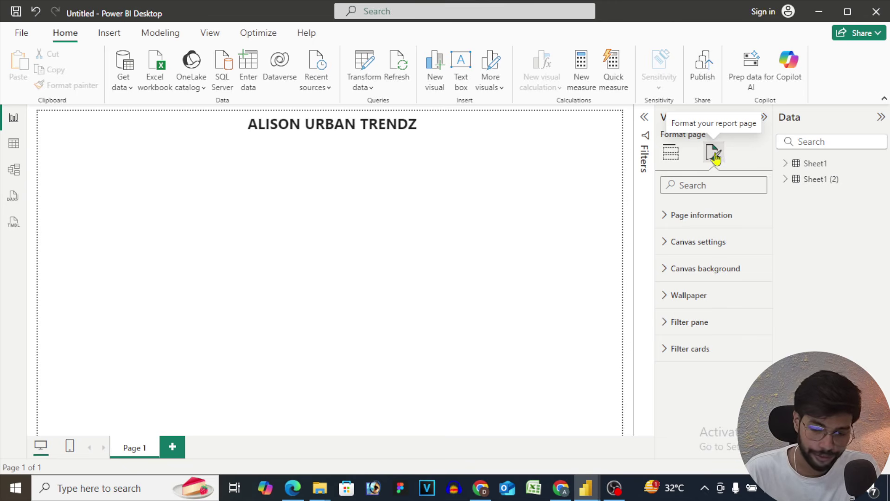
click(665, 270)
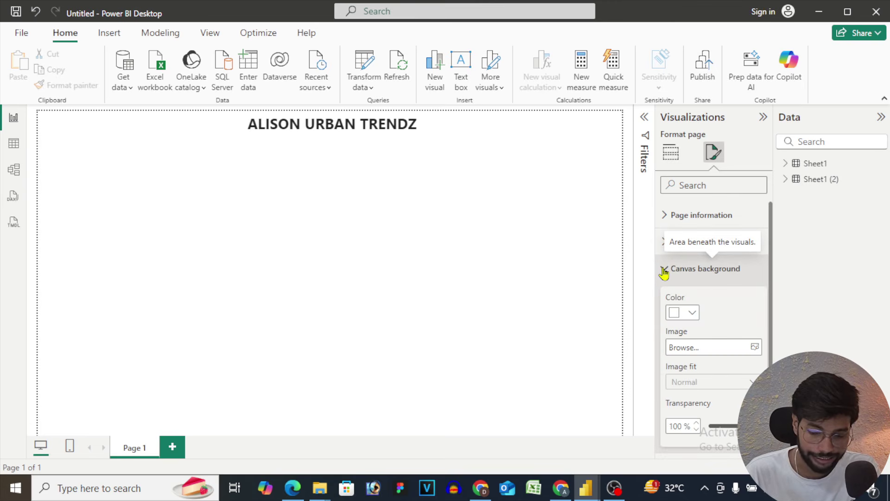
click(676, 316)
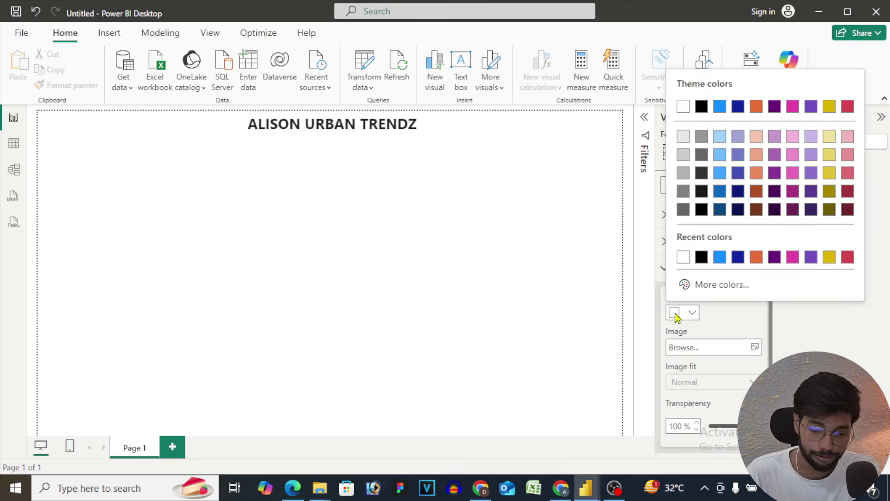
click(702, 209)
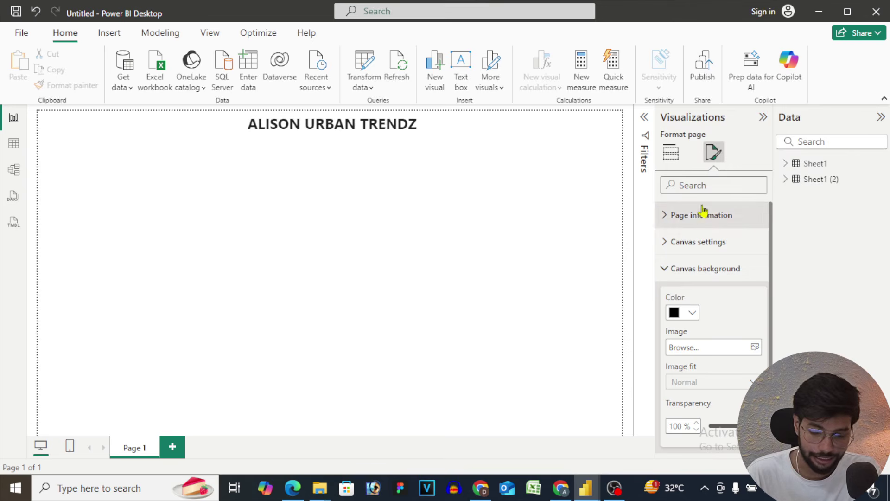
drag(760, 426, 706, 436)
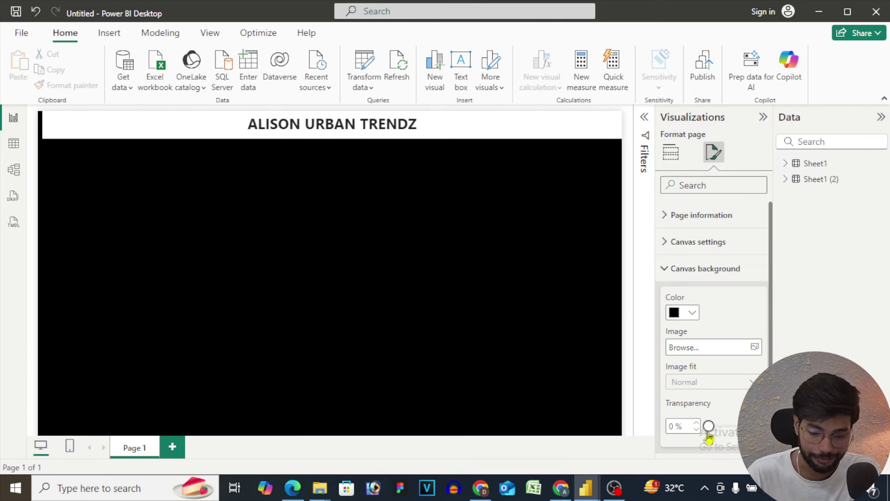
drag(708, 425, 761, 426)
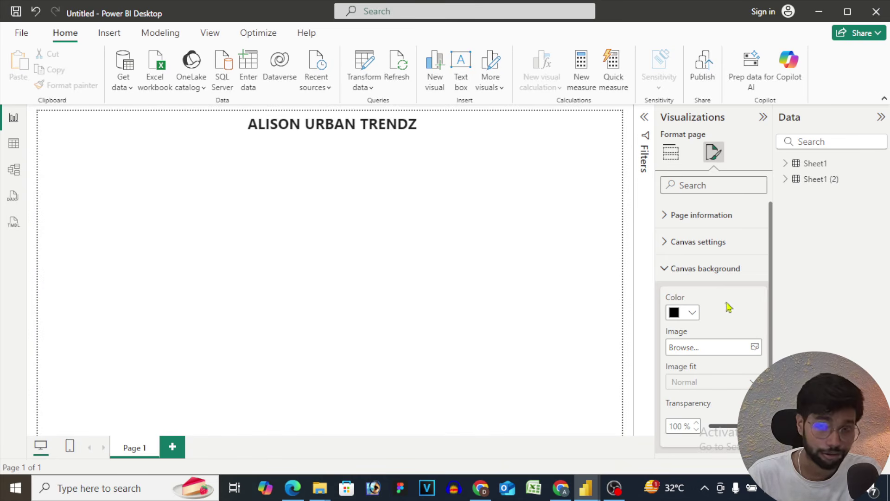
Use the black-to-red gradient Dashboard Frame image from the Projectsec folder as the canvas background with 0% transparency.
click(756, 347)
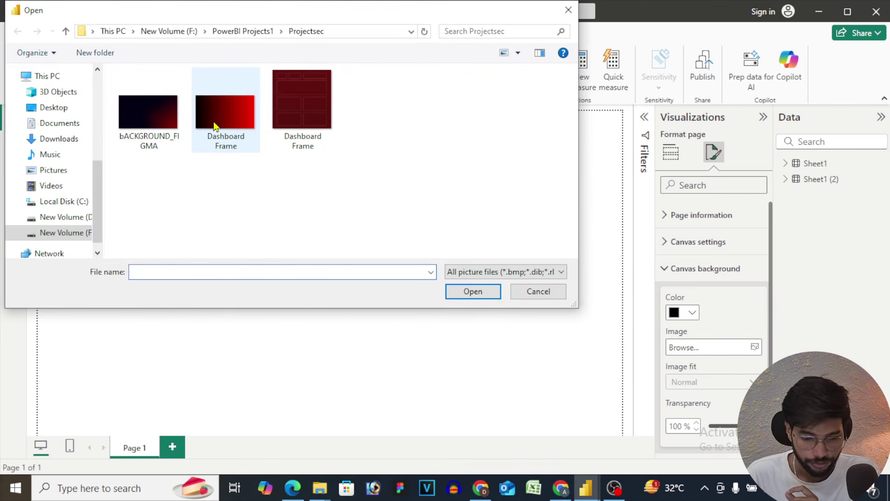
click(215, 126)
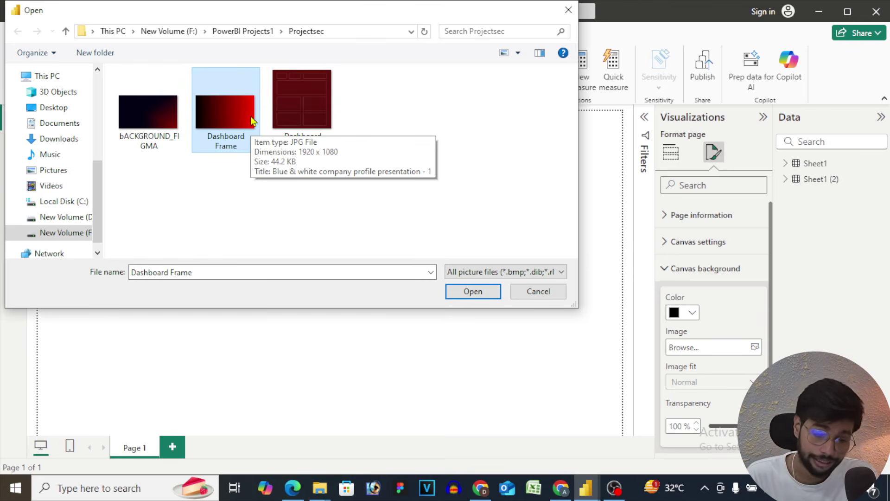
click(473, 292)
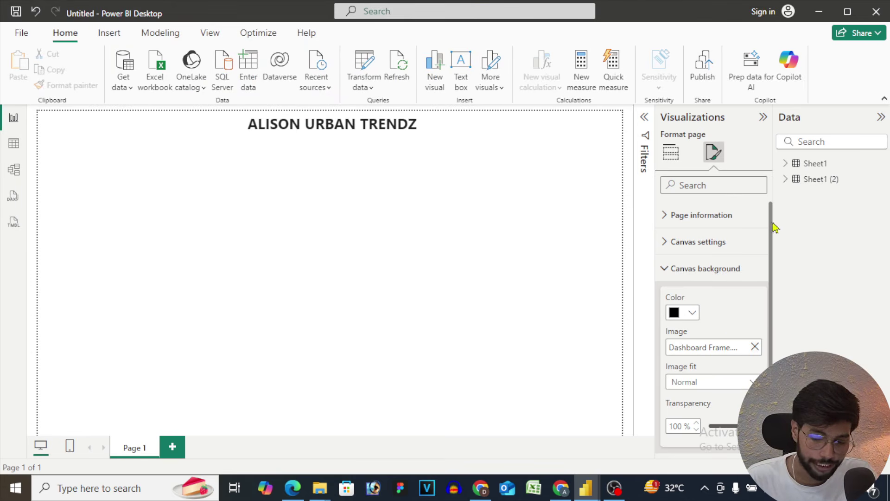
scroll(773, 270, down, 1)
drag(772, 270, 697, 341)
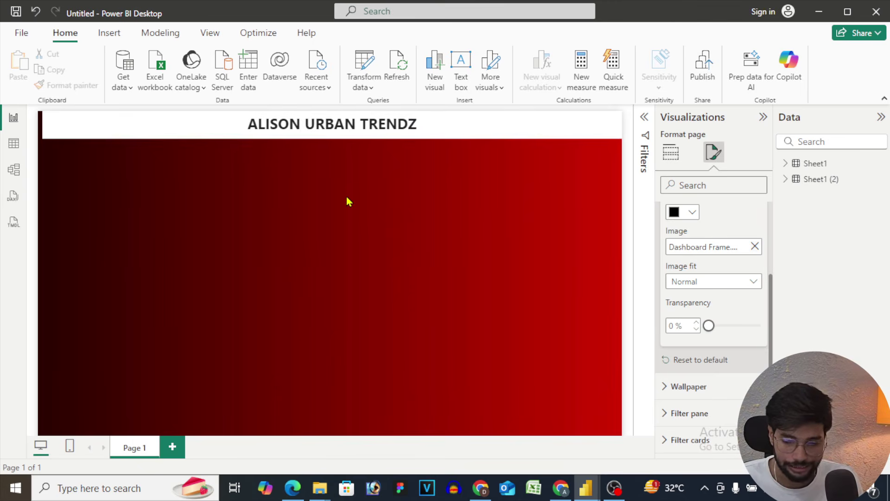
Collapse the Visualizations pane and extend the title text box to the page's left edge.
click(763, 119)
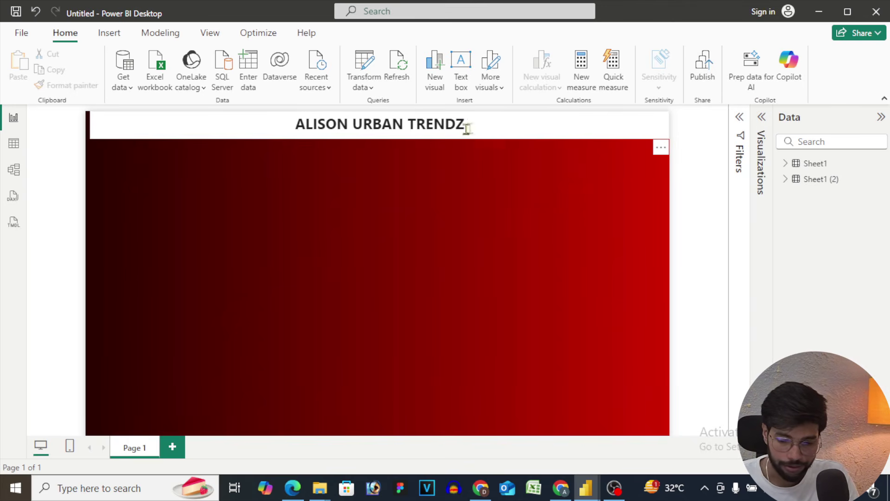
click(496, 121)
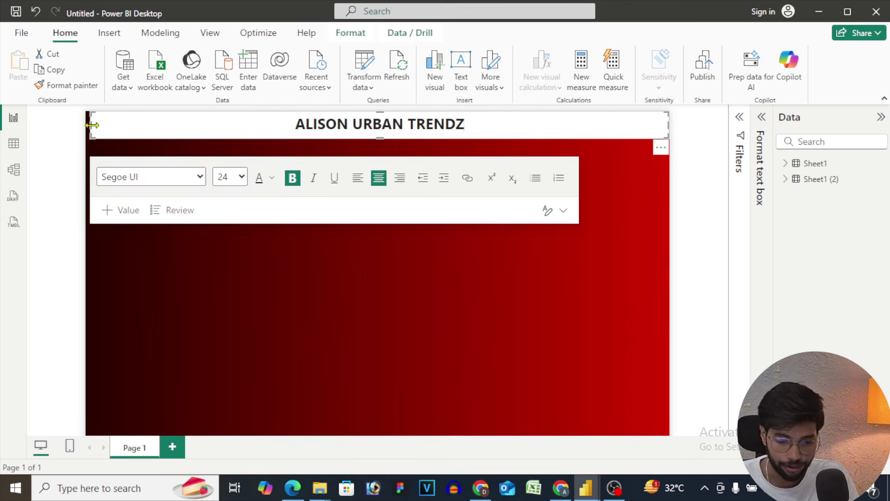
drag(92, 124, 86, 127)
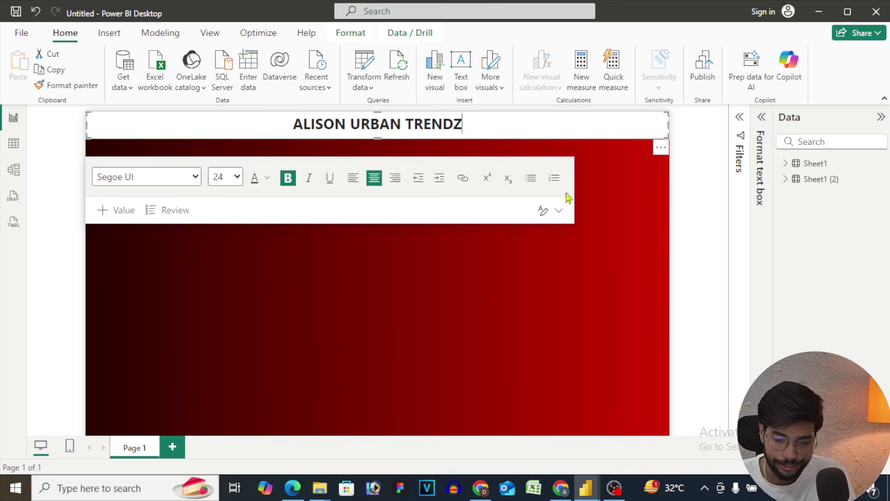
Give the title text box a light grey background at 85% transparency.
click(762, 118)
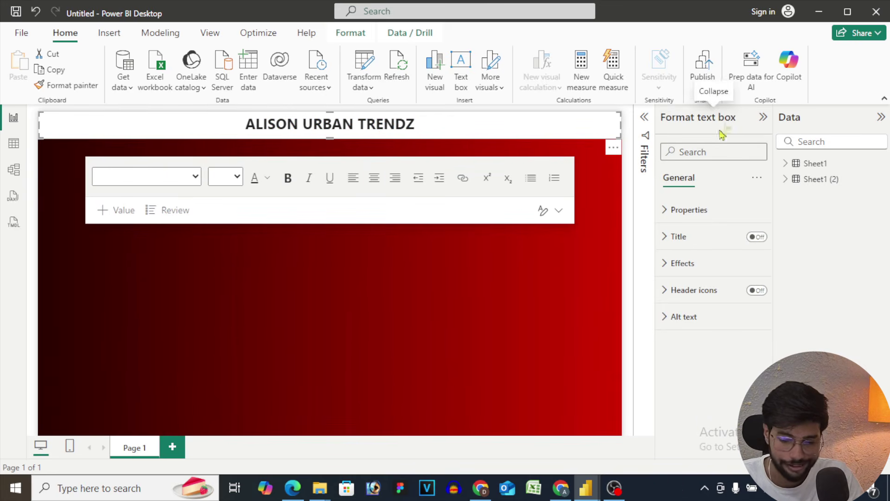
click(665, 213)
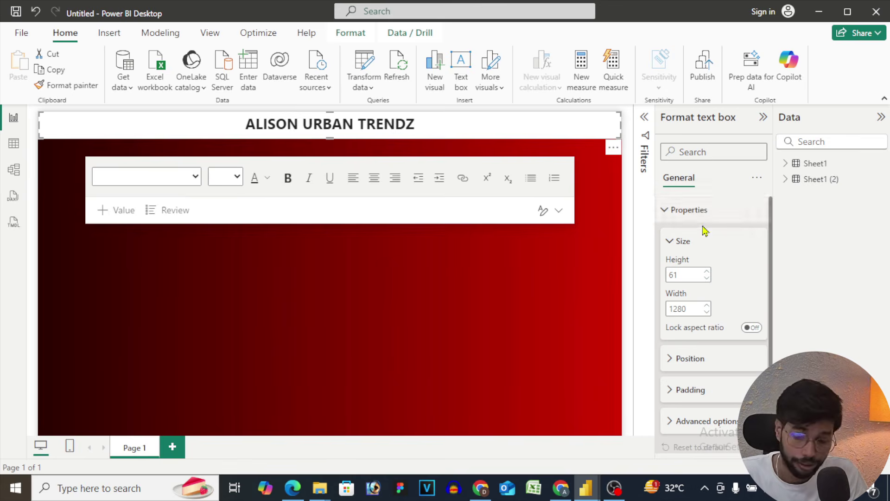
scroll(702, 230, down, 2)
scroll(703, 228, down, 3)
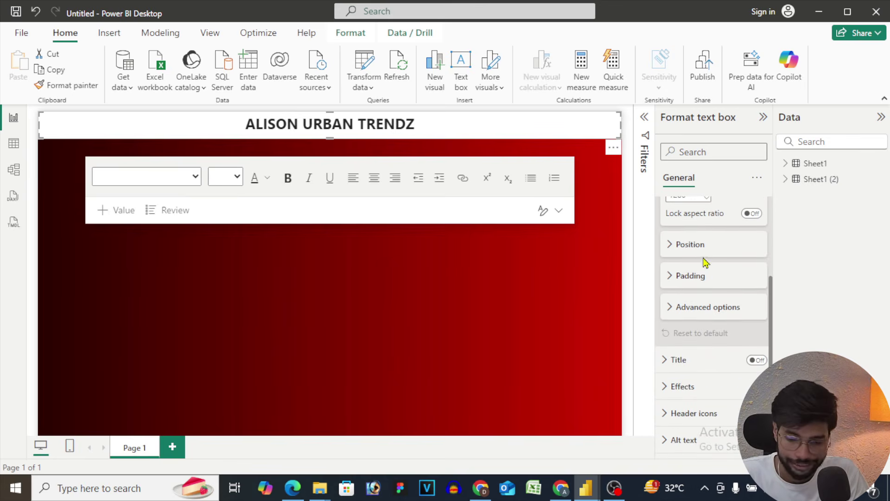
click(668, 360)
click(673, 361)
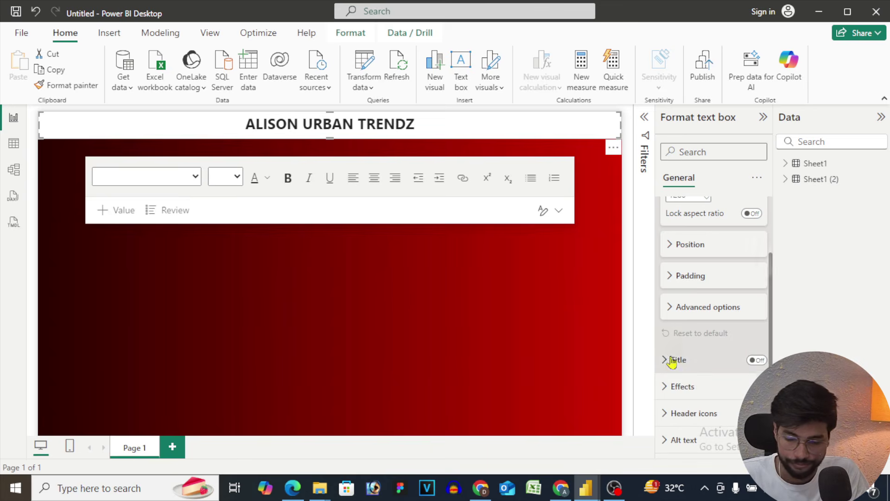
click(673, 387)
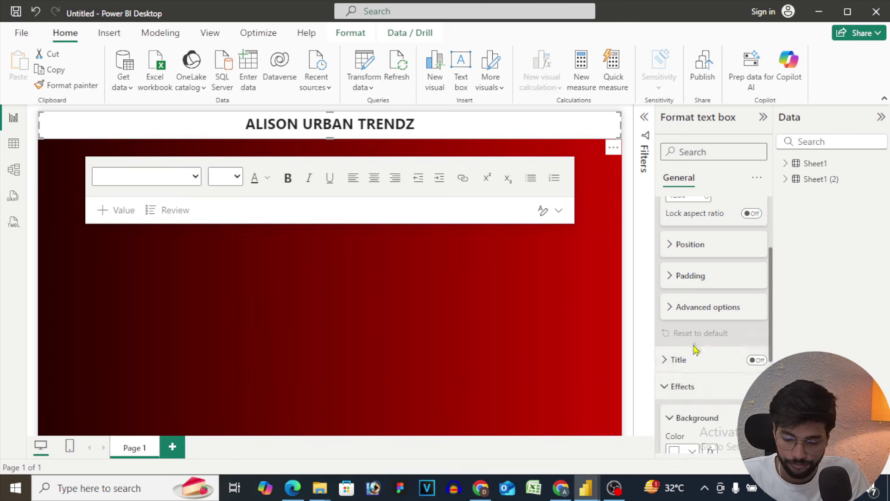
scroll(694, 345, down, 2)
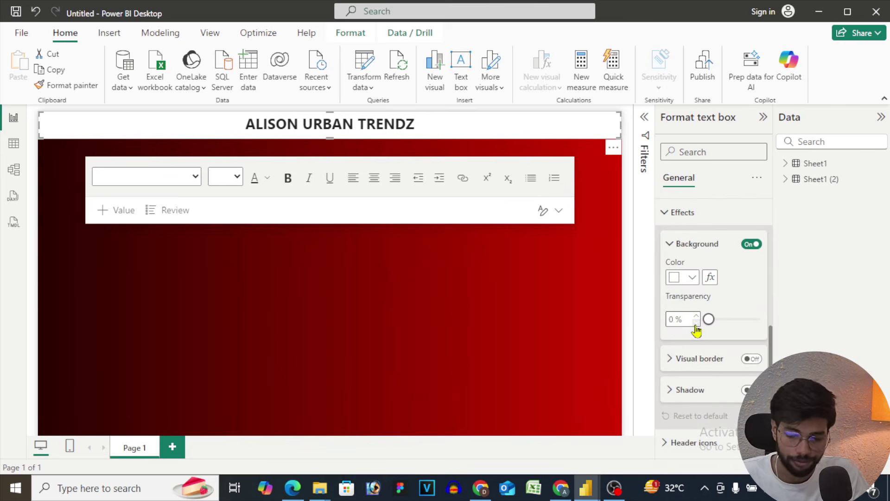
click(674, 279)
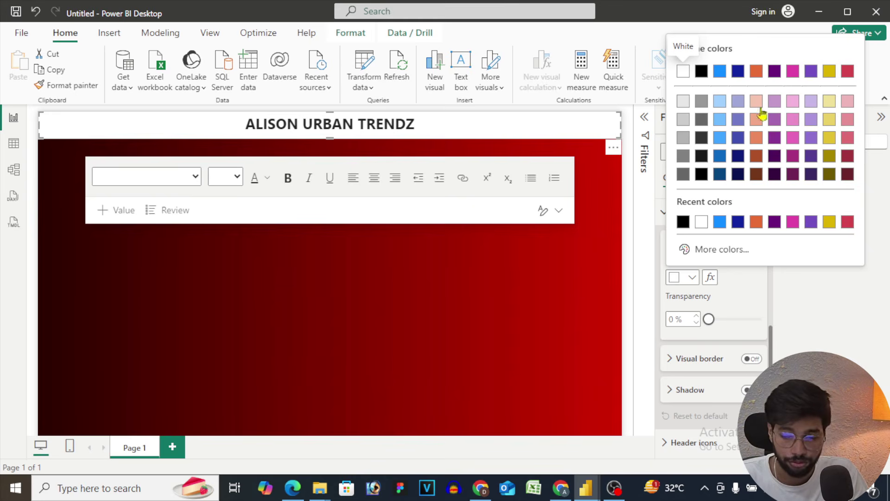
click(684, 101)
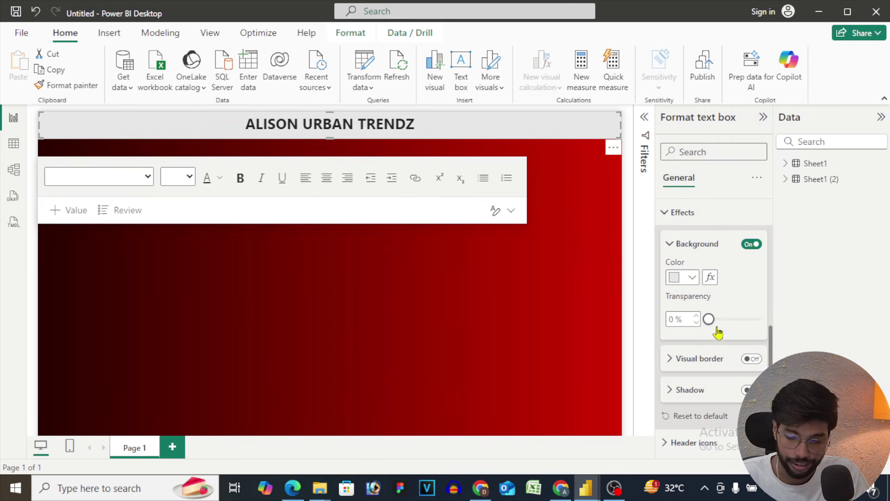
drag(712, 324, 754, 326)
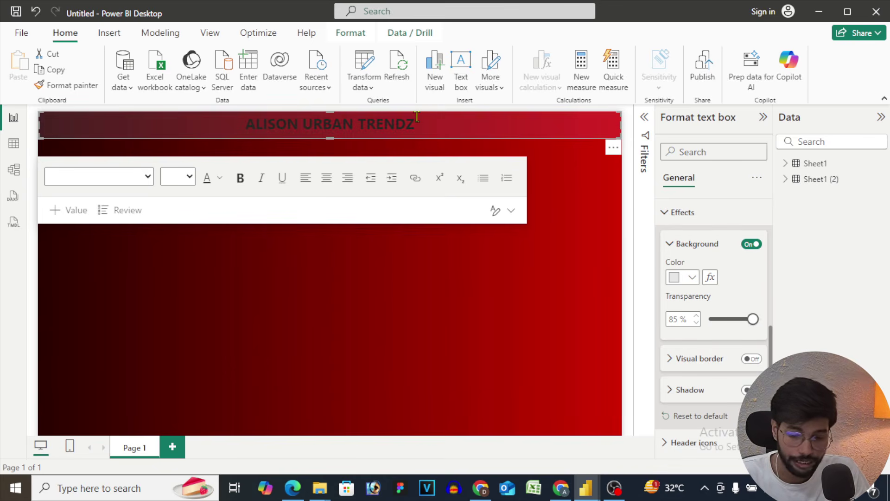
Change the font colour of the ALISON URBAN TRENDZ title text to white and deselect the text box.
click(368, 123)
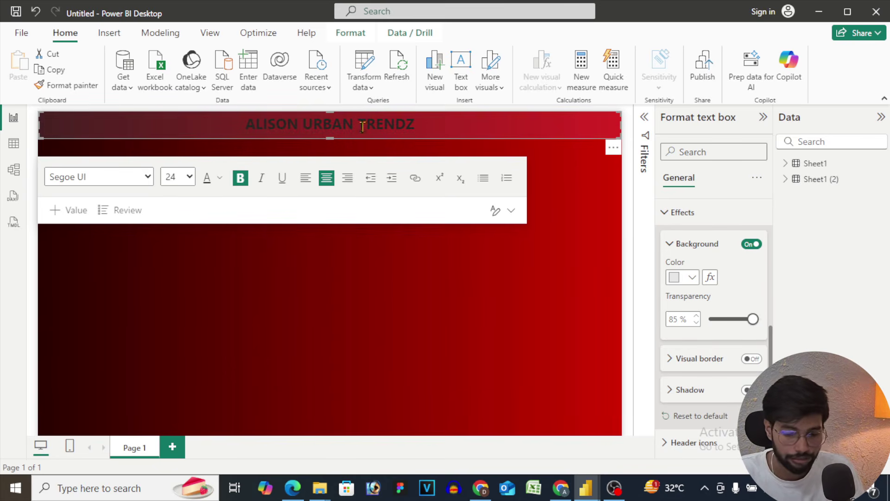
triple_click(308, 129)
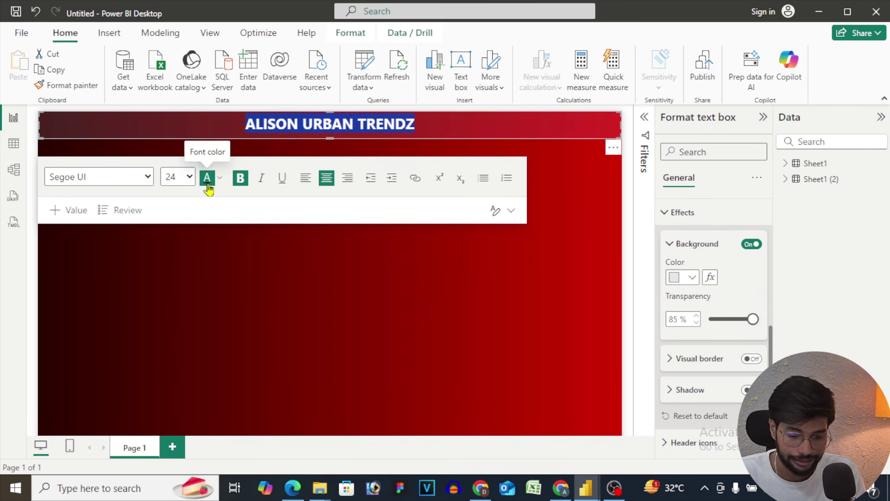
click(221, 178)
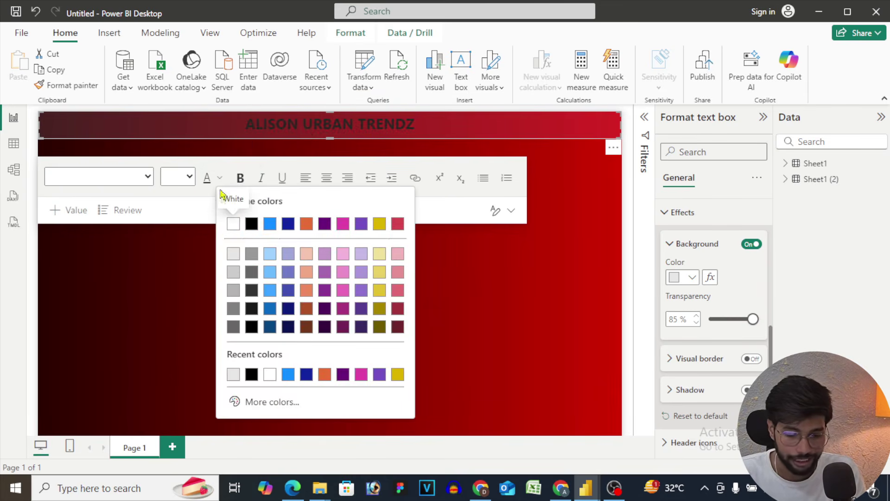
click(233, 225)
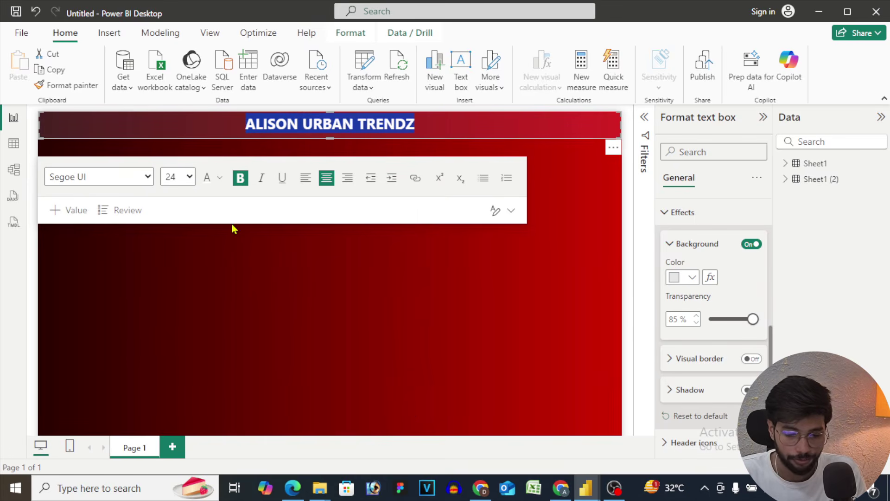
click(244, 254)
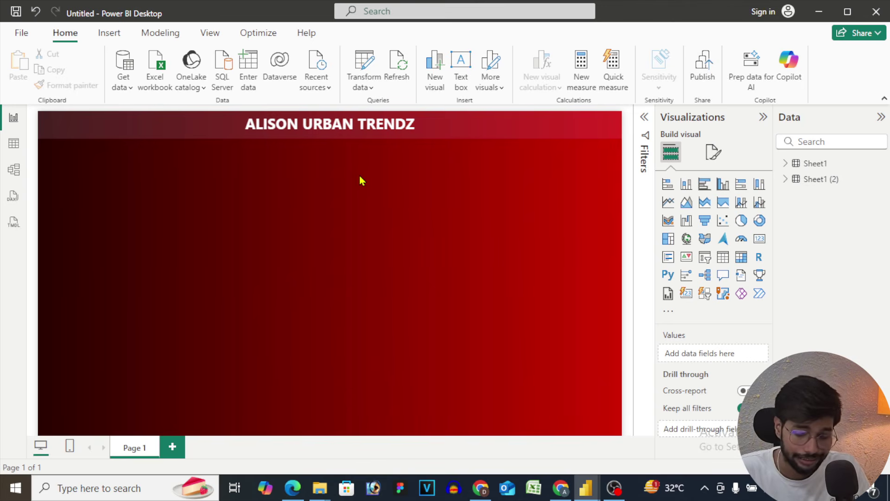
Expand the Sheet1 and Sheet1 (2) fields, insert a stacked column chart, shrink it, and place it at the page's upper right below the banner.
click(787, 164)
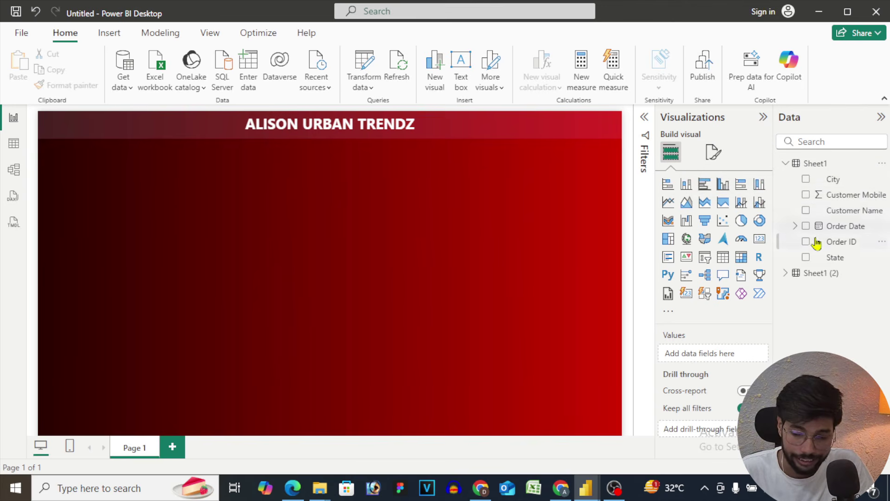
click(788, 274)
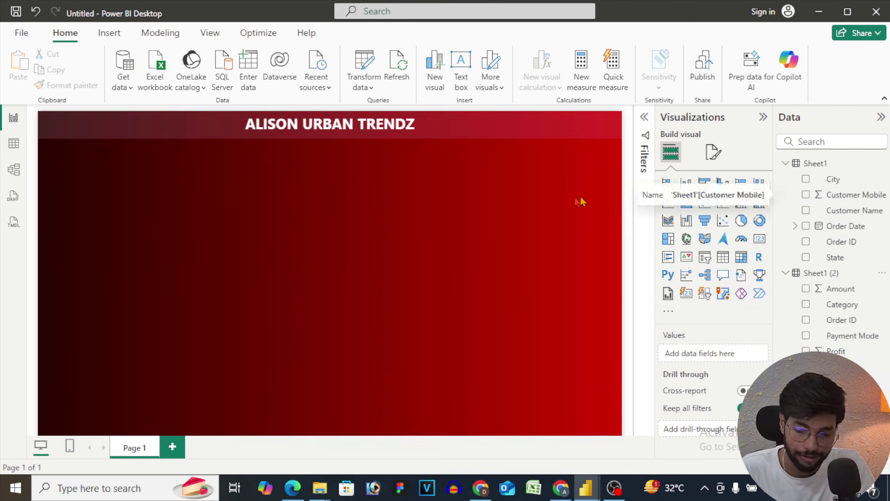
click(687, 185)
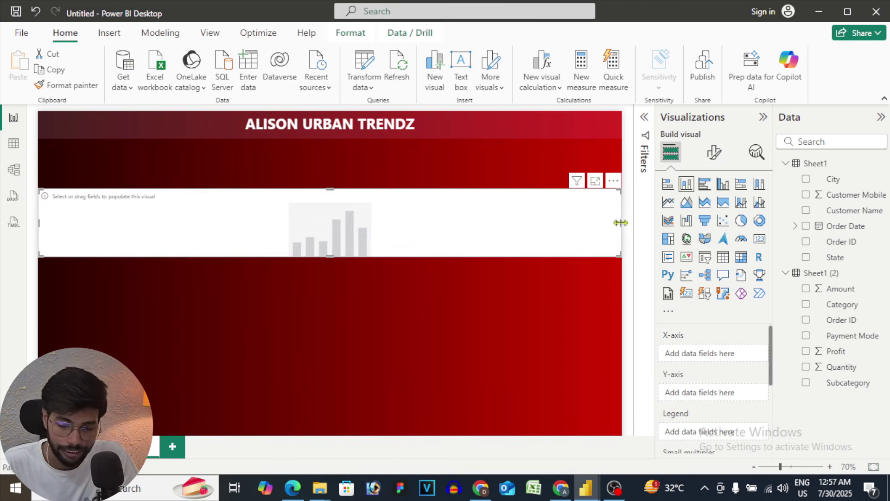
drag(621, 224, 208, 224)
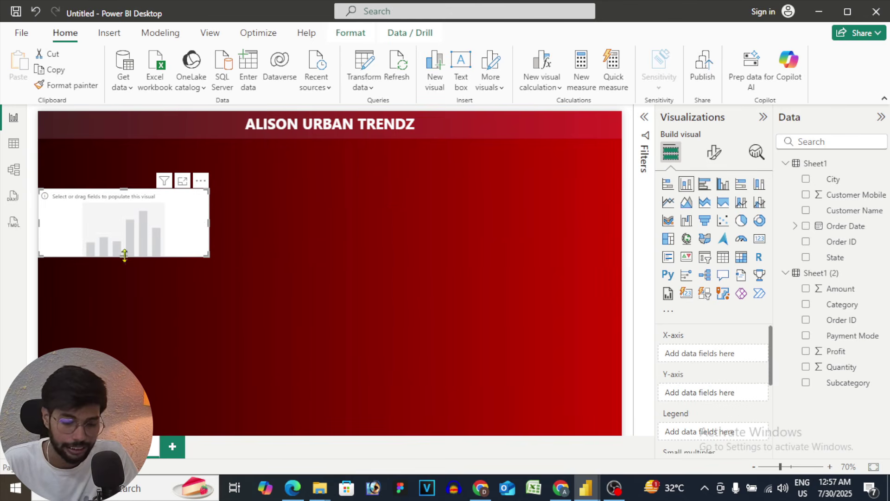
drag(125, 252, 485, 242)
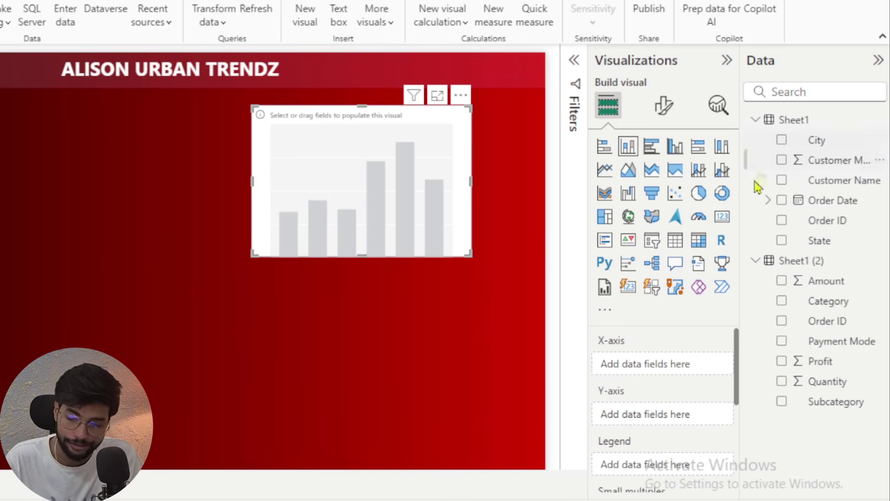
Plot Profit on the chart's Y-axis against Month from the Order Date hierarchy on the X-axis.
click(768, 201)
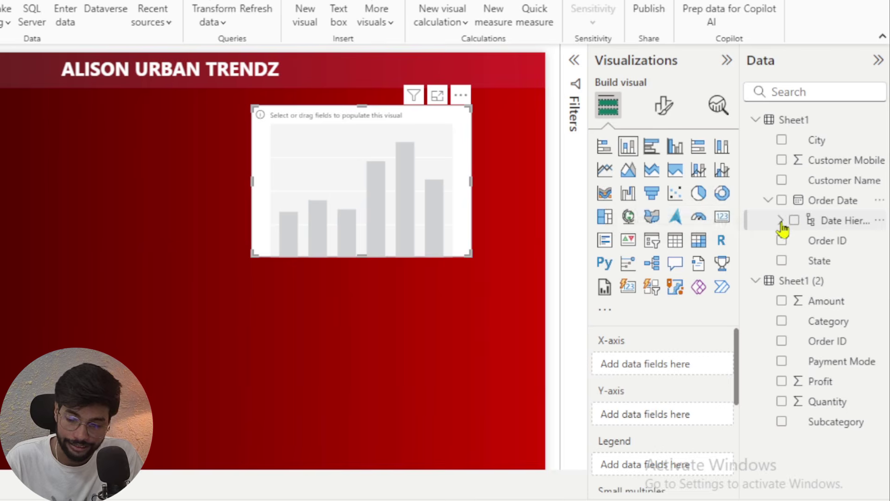
click(781, 221)
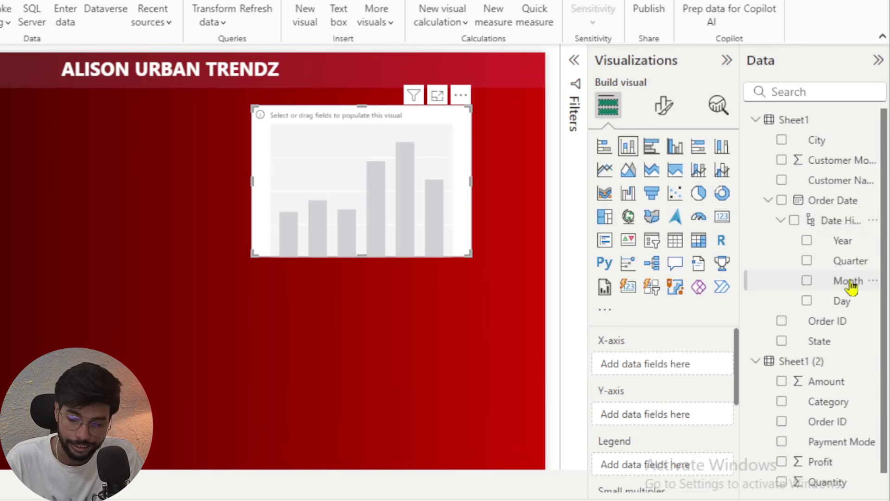
drag(842, 286, 676, 370)
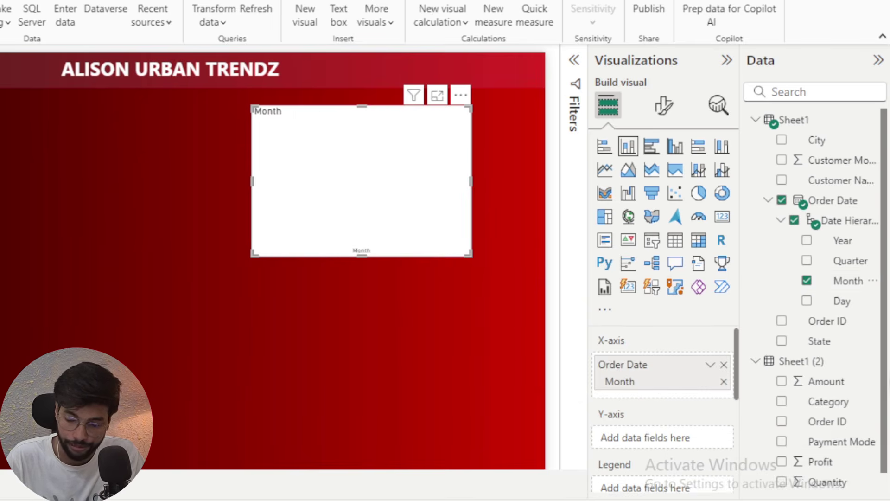
scroll(885, 376, down, 1)
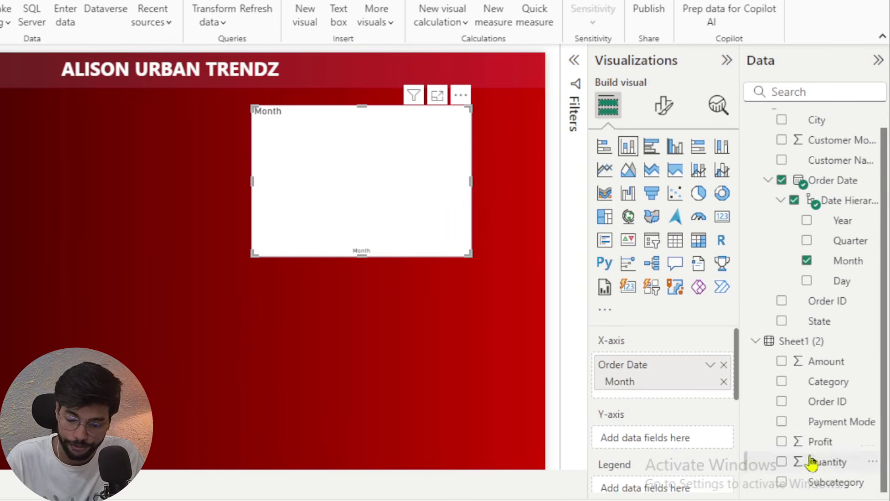
drag(824, 444, 662, 440)
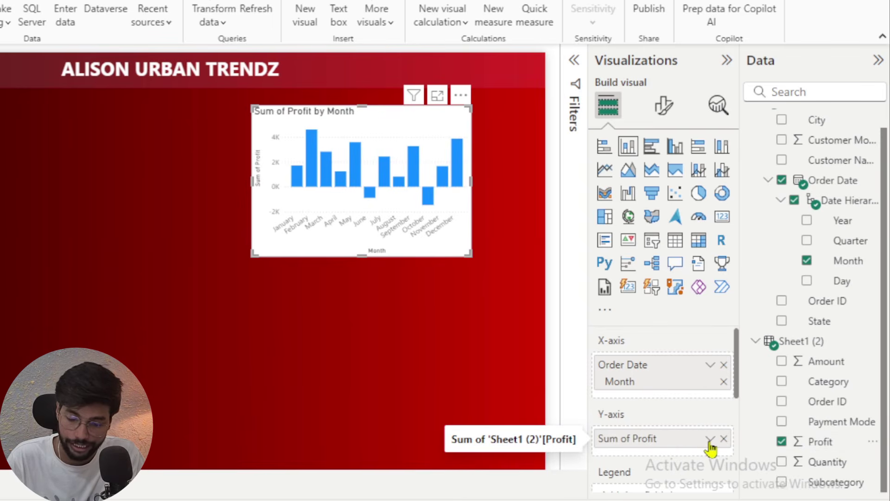
Try the Minimum and Maximum aggregations for Profit on the chart's Y-axis, and restore Sum.
click(710, 439)
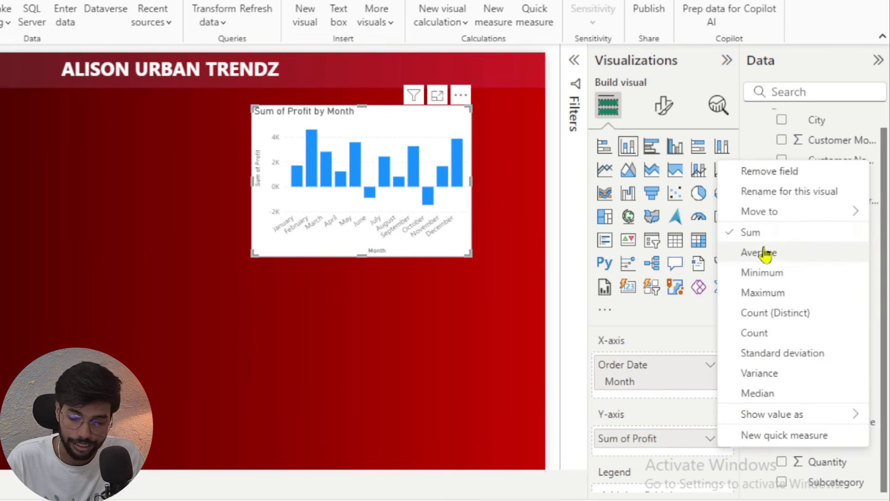
click(763, 275)
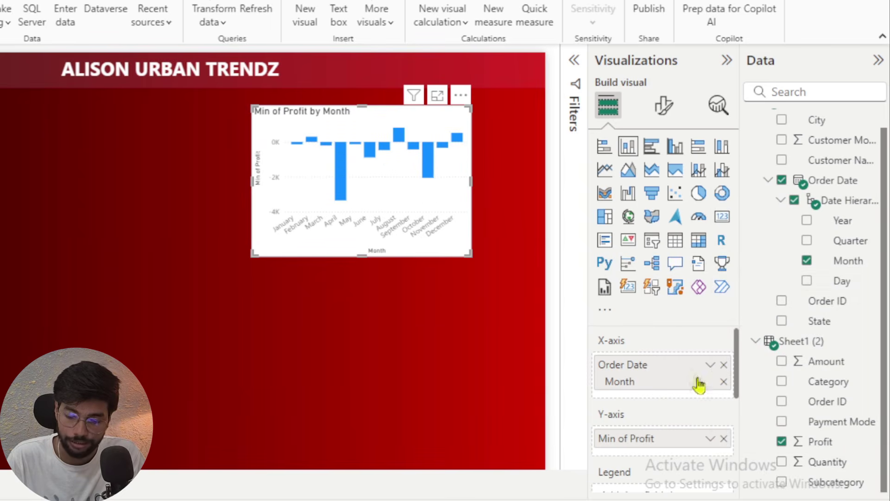
click(710, 439)
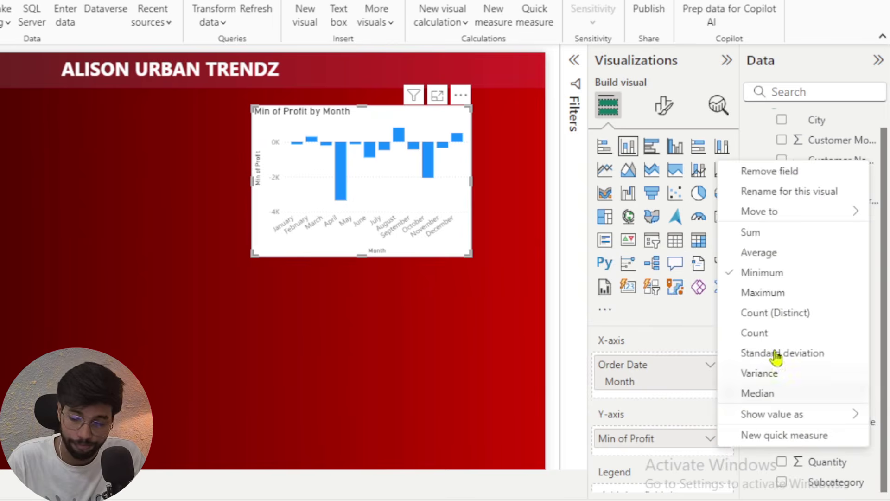
click(767, 297)
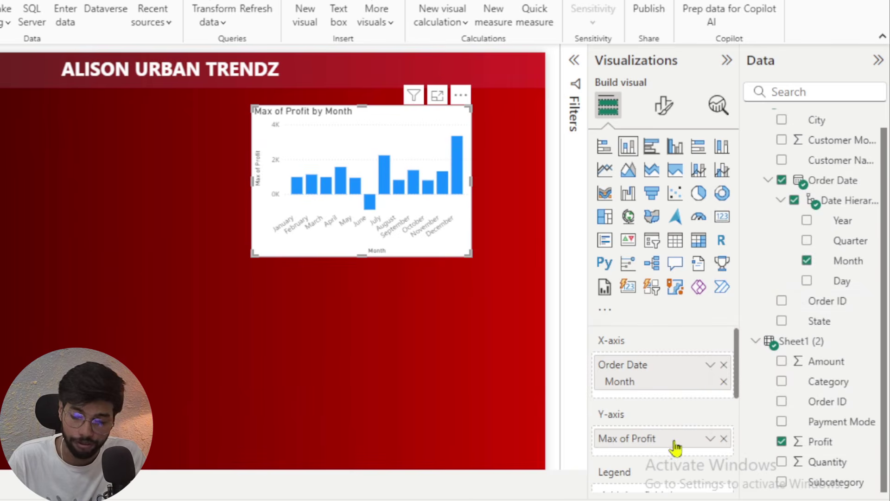
click(709, 439)
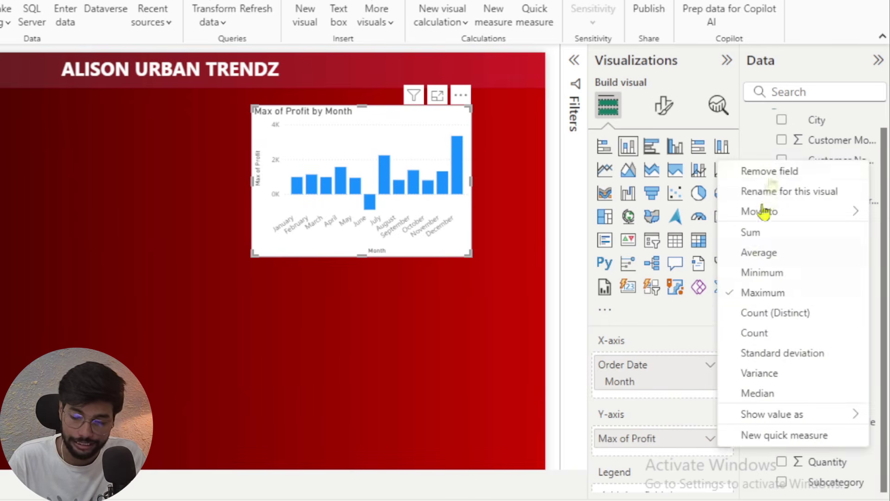
click(756, 233)
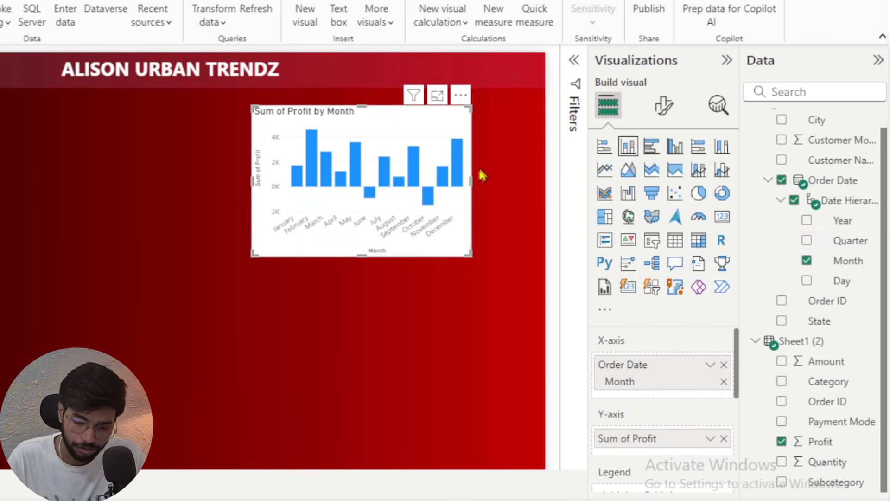
Widen the profit-by-month chart on both sides, bringing its right edge close to the page's edge.
drag(471, 182, 537, 183)
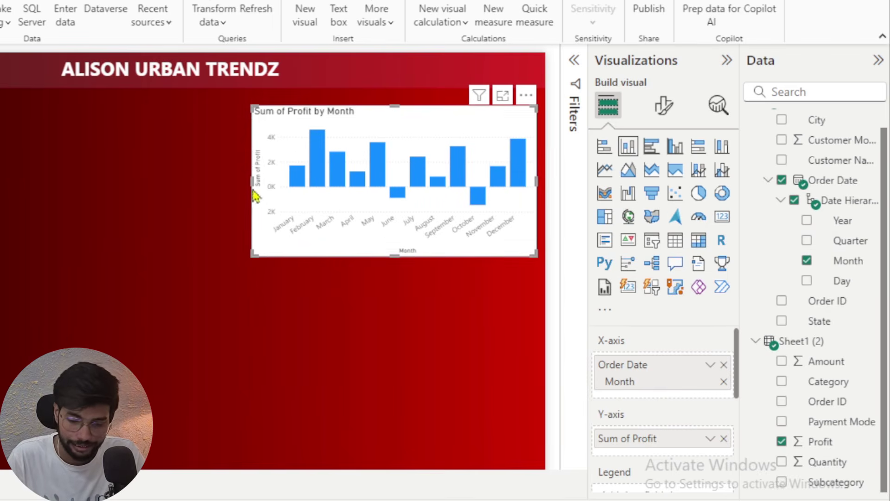
drag(253, 182, 135, 189)
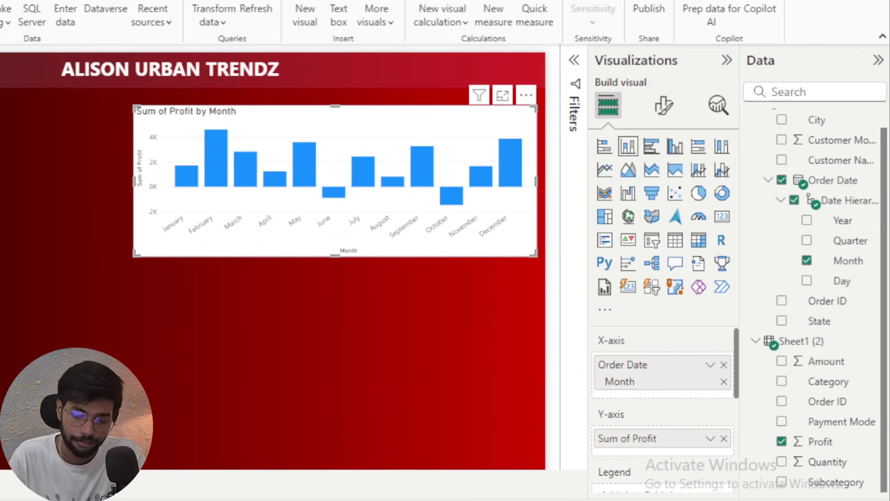
Check the finished Sales Dashboard report for reference, return to the new report, and view the profit-by-month chart in focus mode.
click(420, 464)
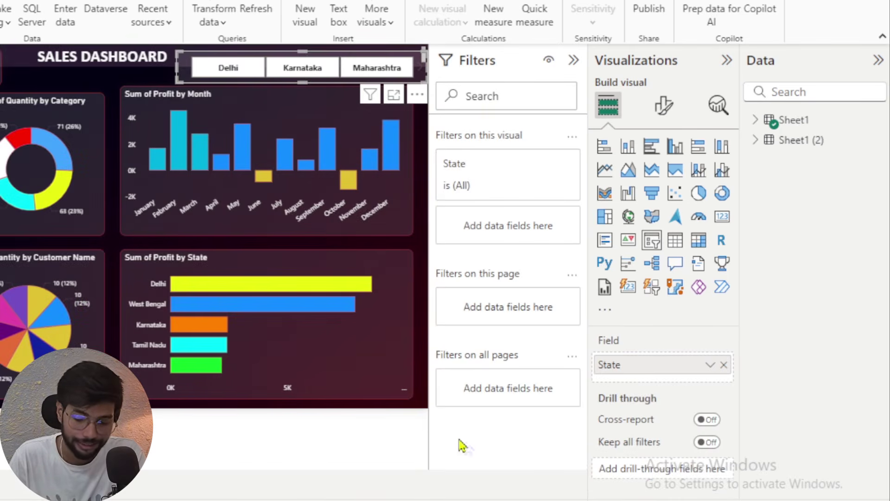
mouse_move(501, 500)
click(559, 488)
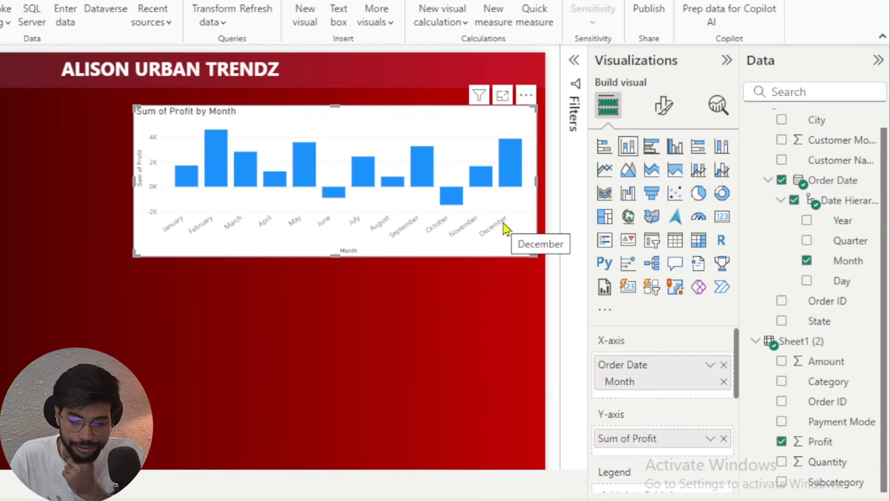
click(504, 97)
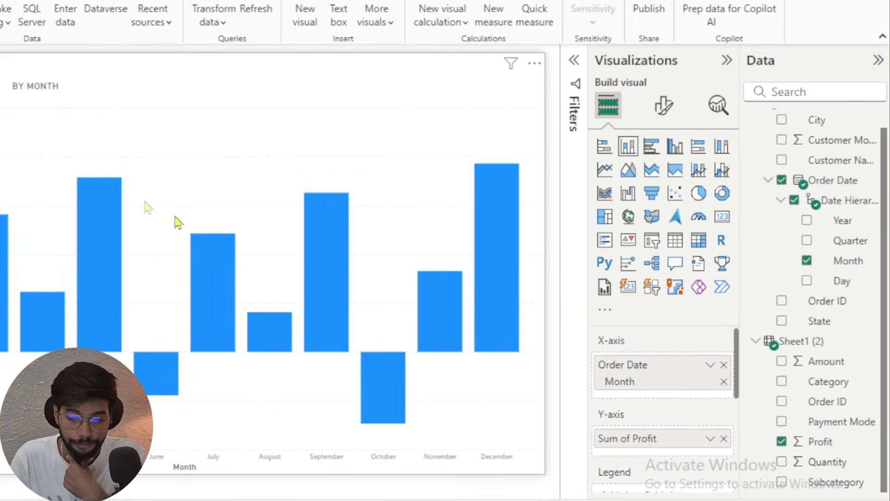
click(666, 106)
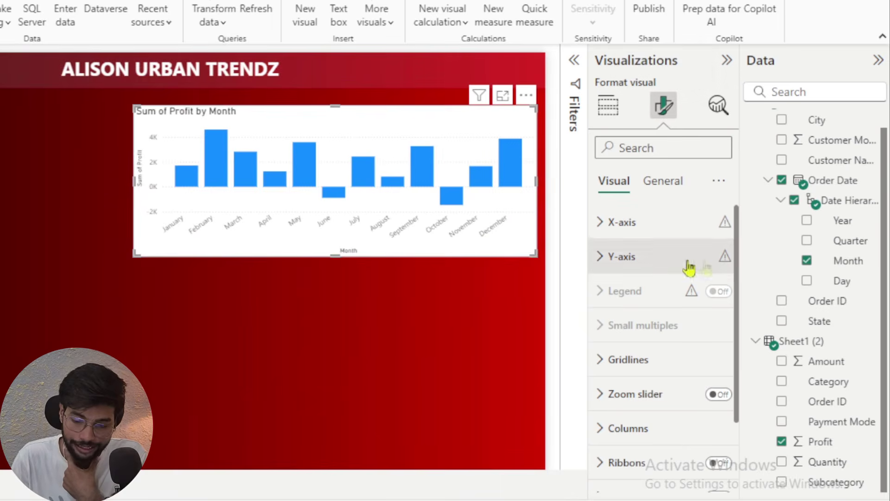
click(600, 226)
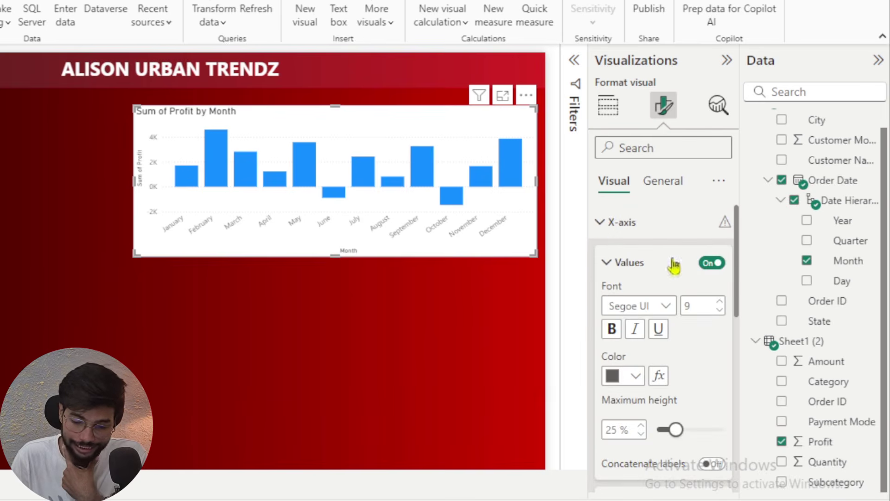
click(613, 376)
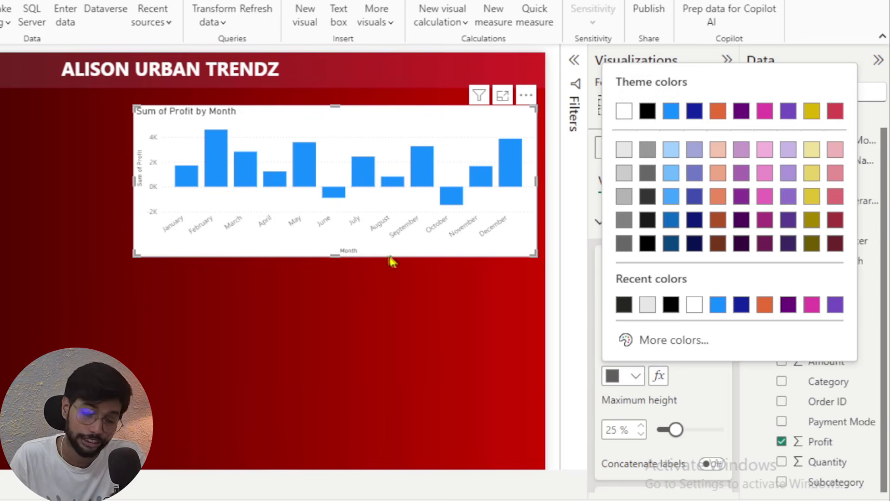
click(418, 266)
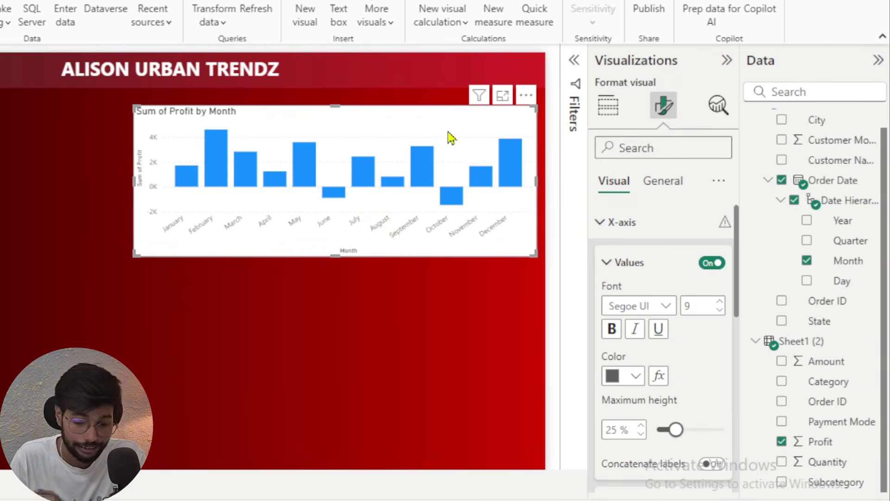
click(607, 268)
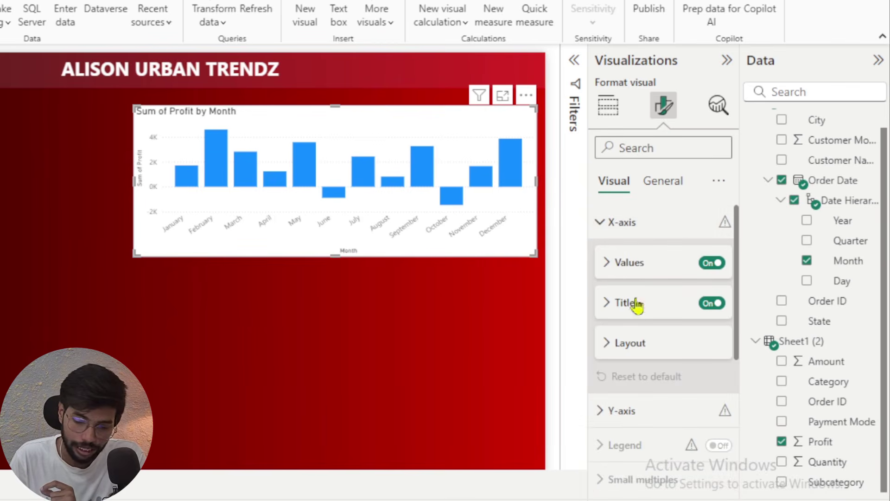
Try a light orange and a light gray background for the profit-by-month chart, with 89% transparency.
click(668, 188)
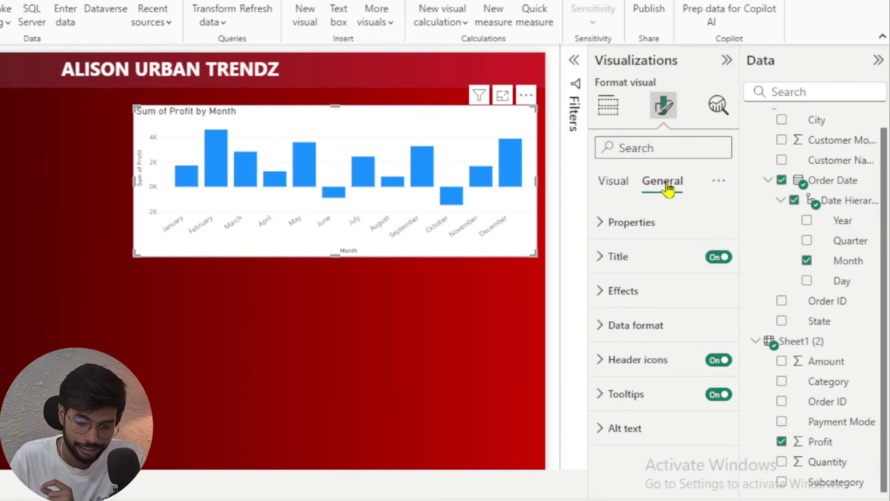
click(618, 292)
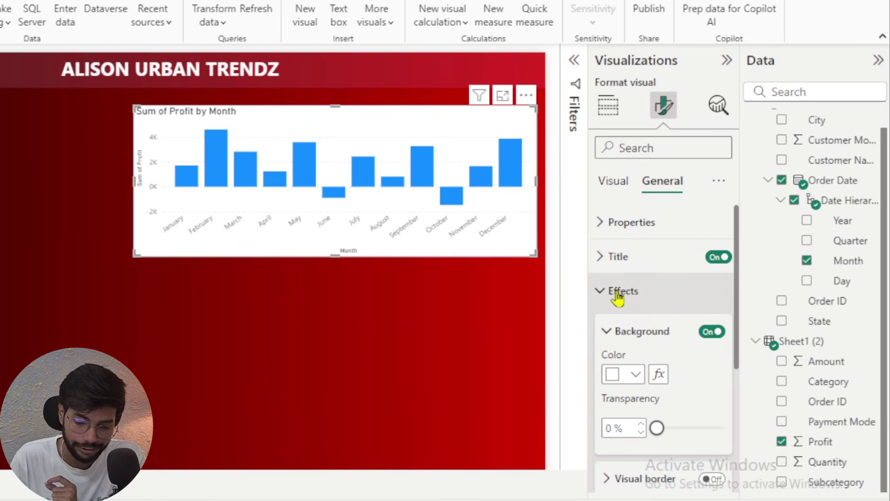
click(612, 377)
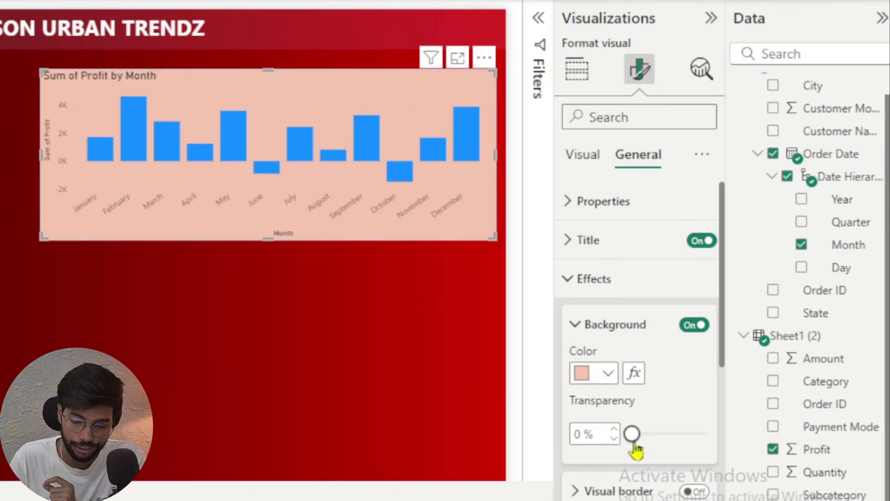
drag(633, 440, 697, 449)
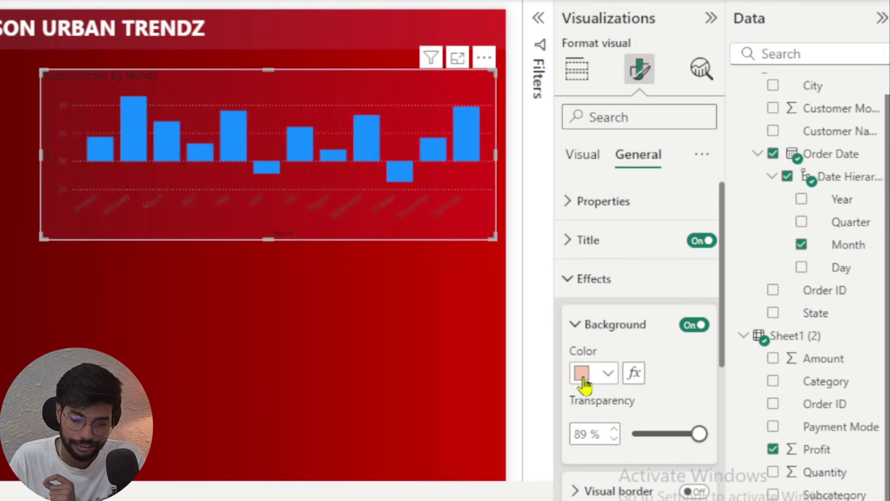
click(584, 378)
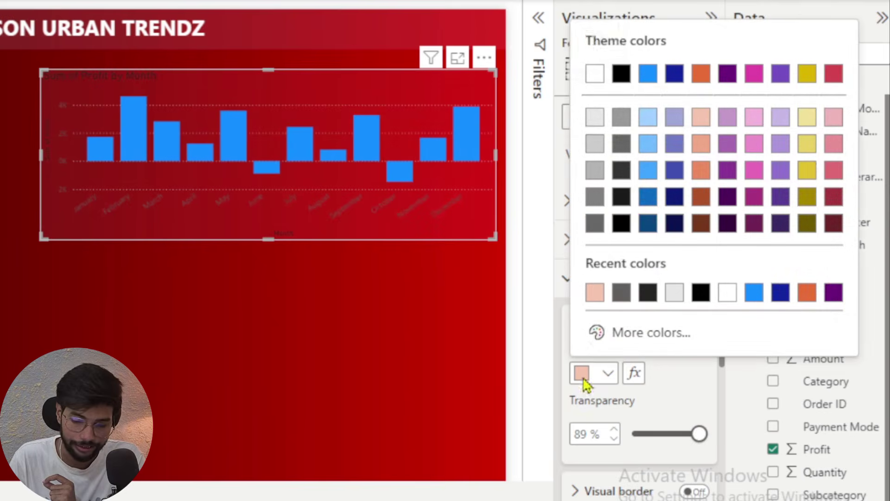
click(599, 122)
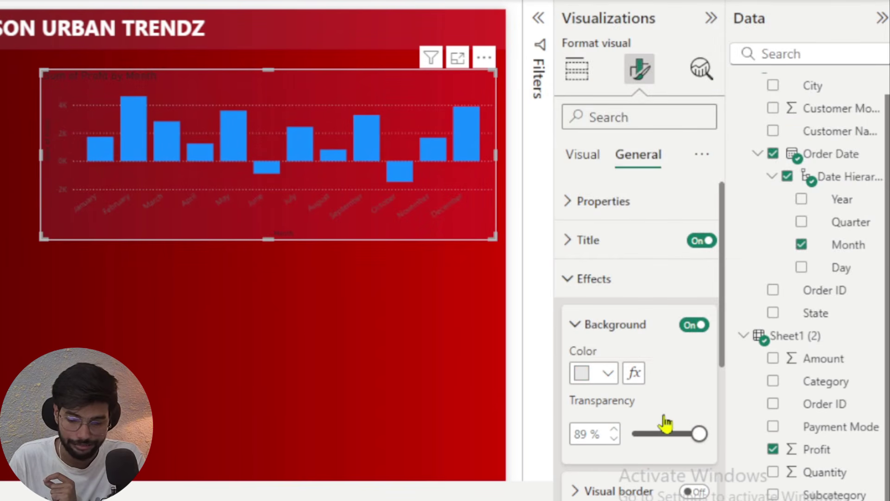
Set the chart's background to the custom dark red #2F0000 with 78% transparency.
click(583, 377)
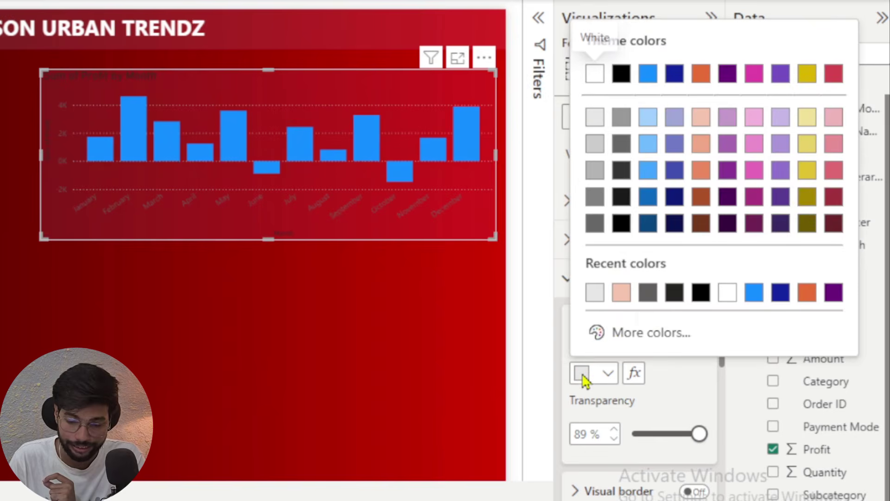
click(609, 333)
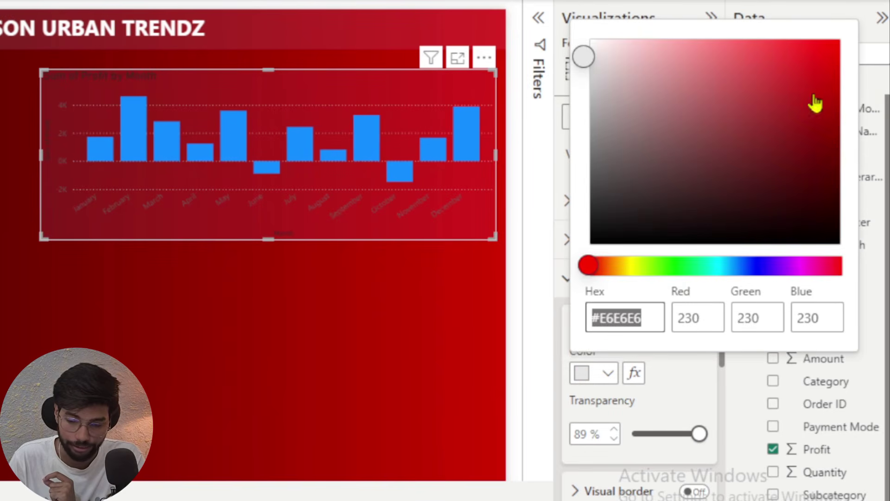
drag(816, 139, 833, 157)
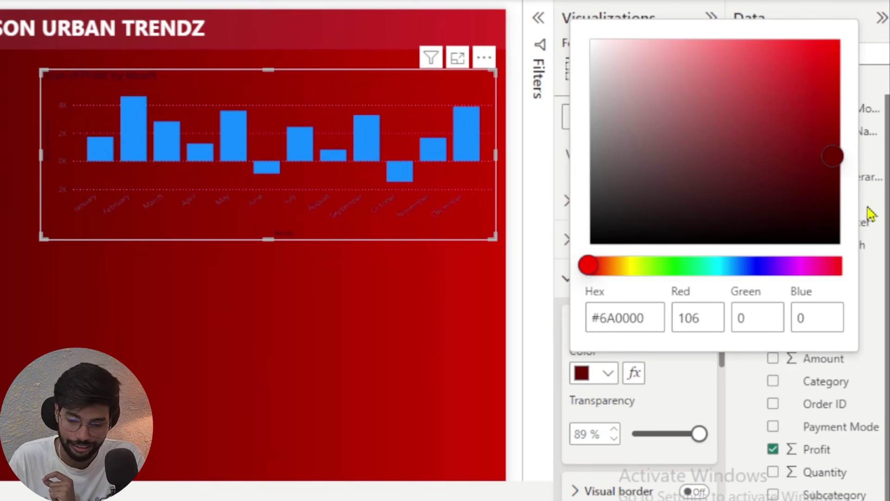
drag(870, 214, 837, 201)
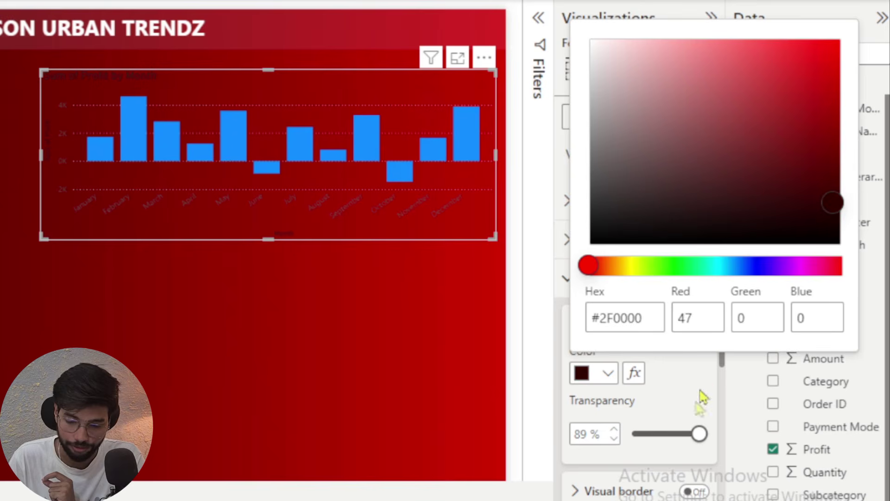
click(679, 444)
drag(699, 435, 692, 436)
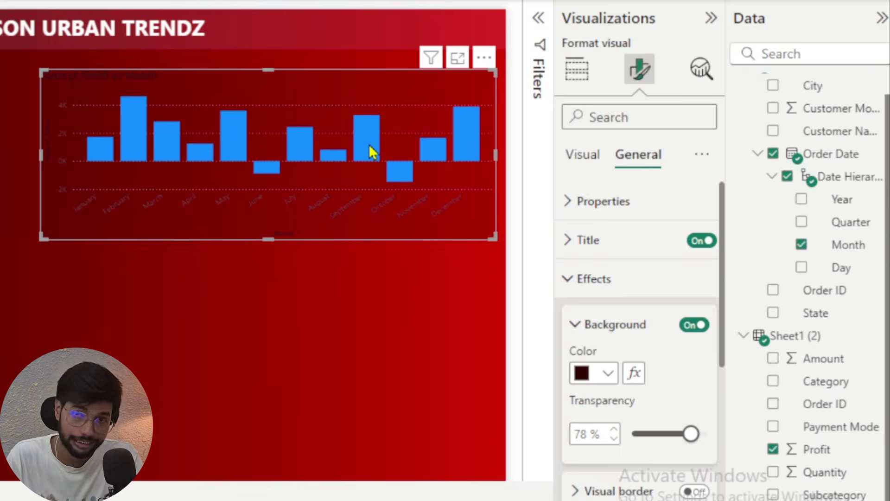
mouse_move(370, 148)
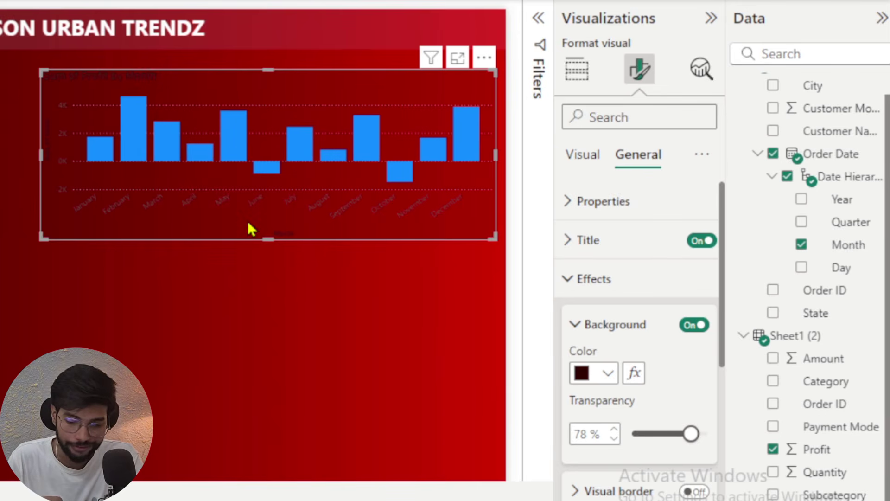
click(578, 325)
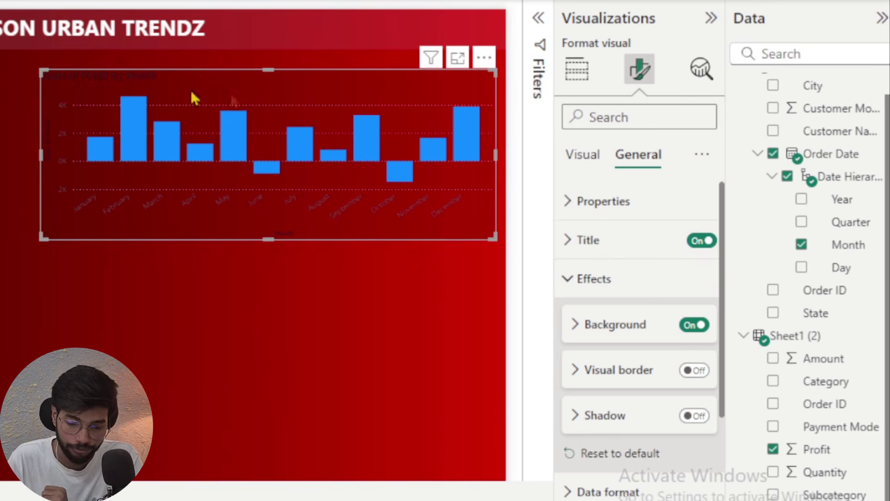
Try hiding the profit-by-month chart's title, and restore it.
click(698, 241)
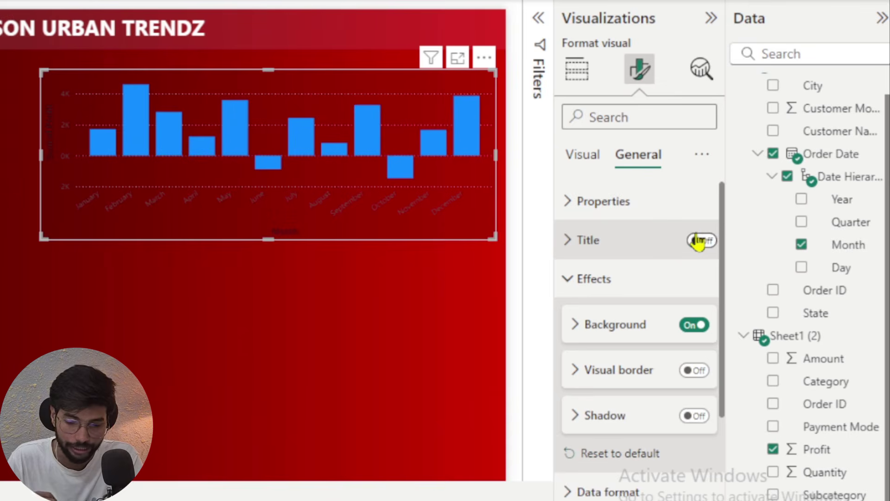
click(699, 241)
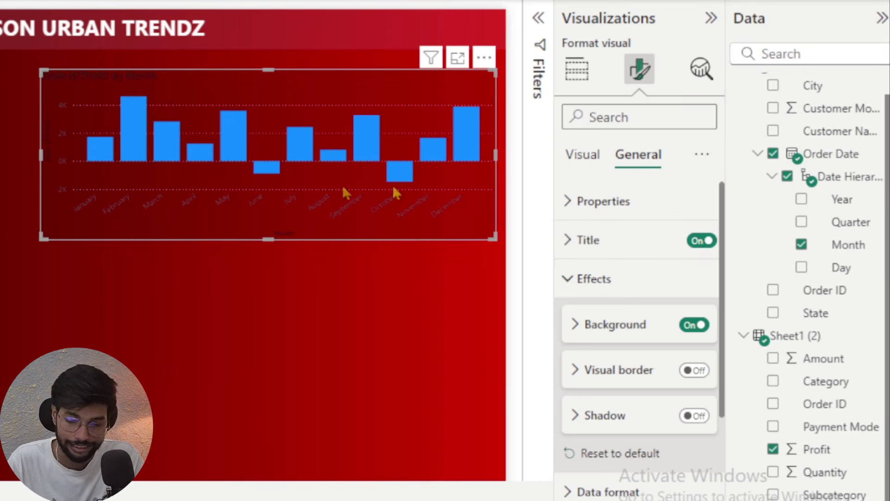
Make the month labels on the chart's X-axis white with font size 10.
click(576, 161)
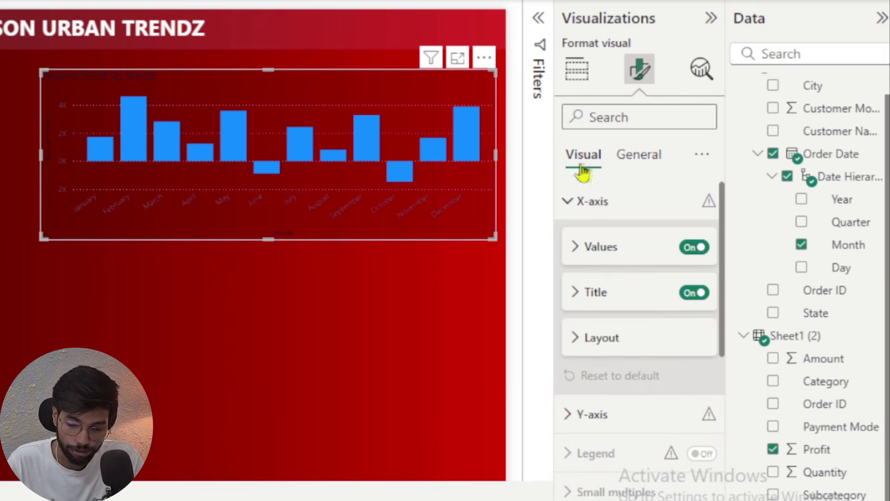
click(566, 202)
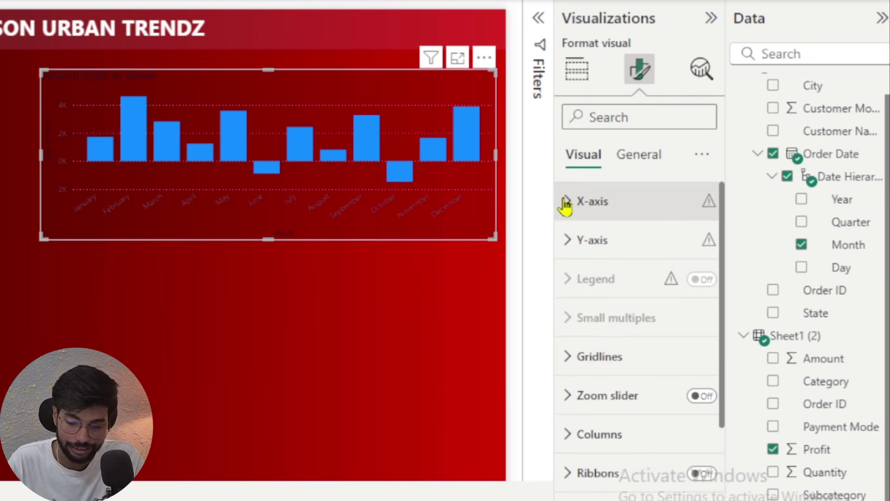
click(566, 203)
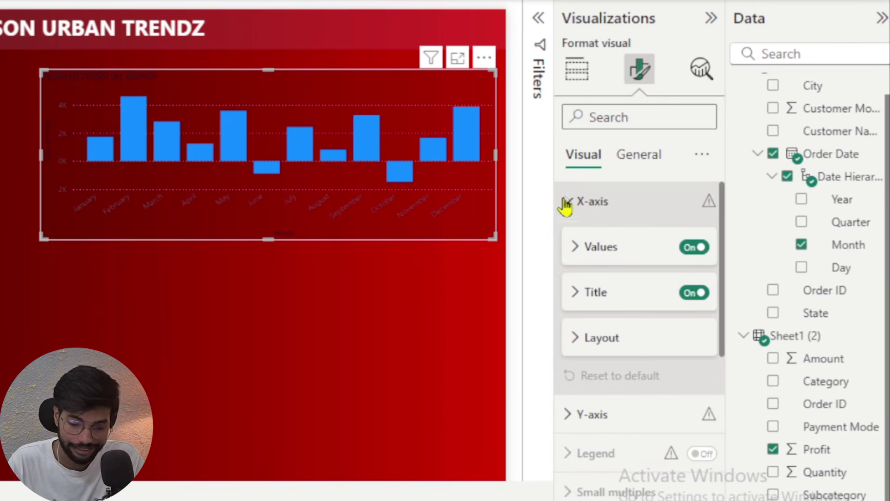
click(577, 247)
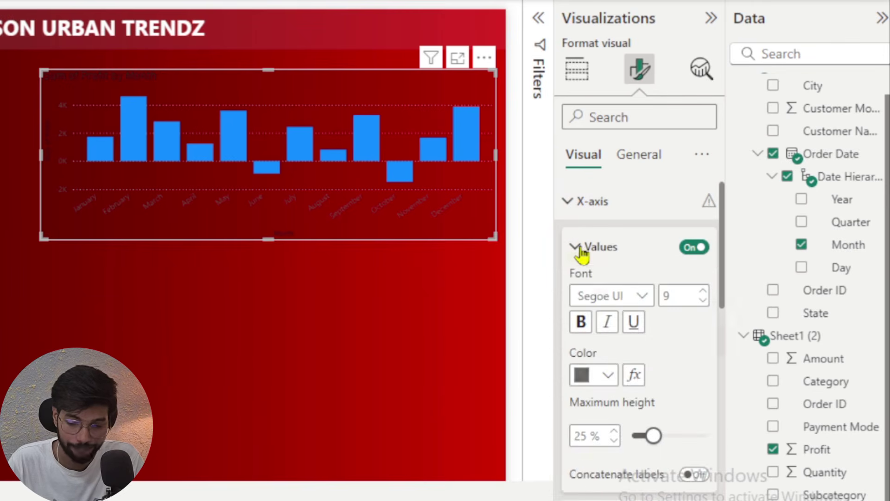
click(697, 247)
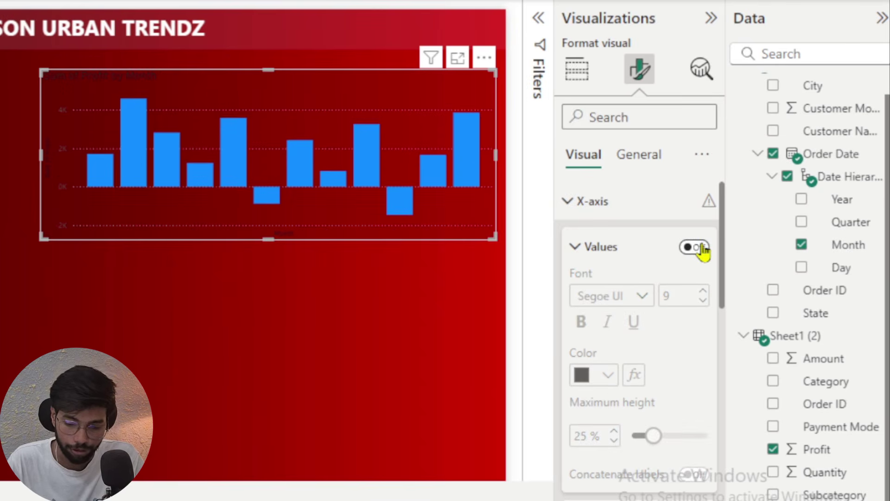
click(702, 250)
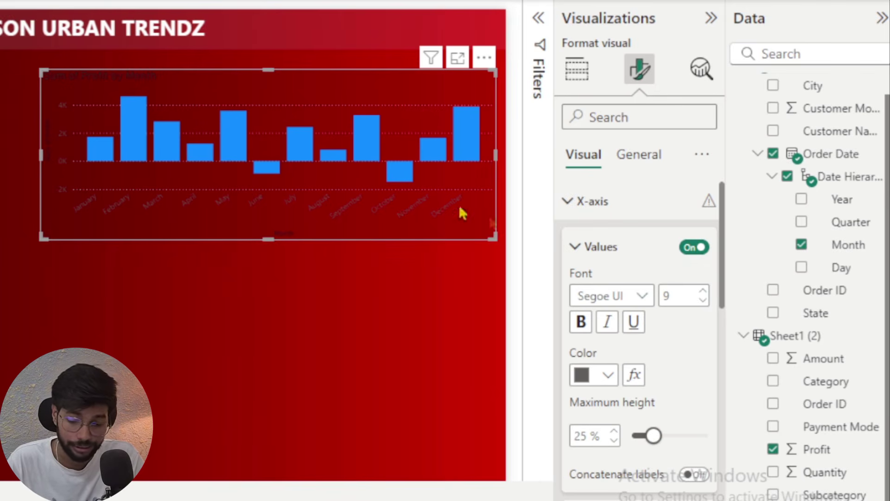
click(584, 378)
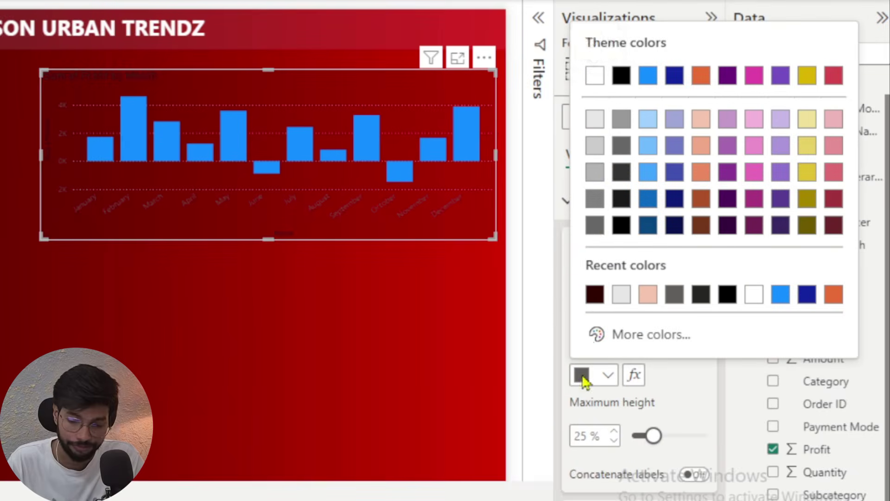
click(596, 77)
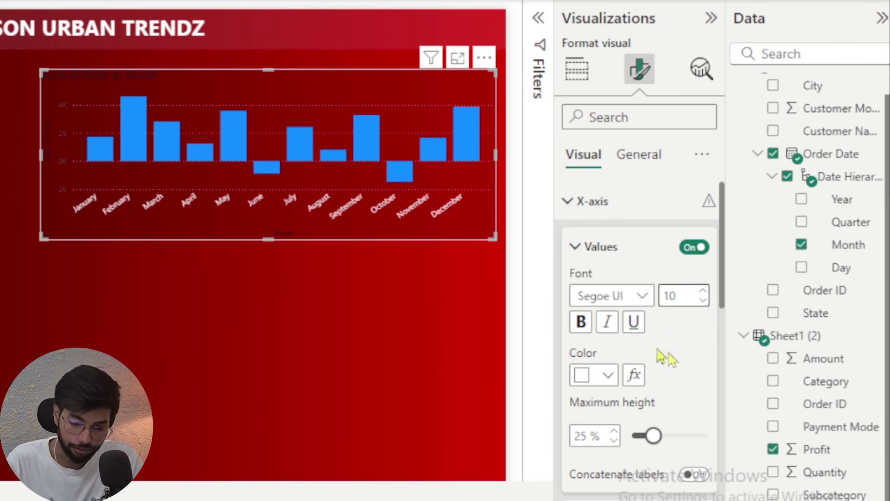
Set the X-axis title's color to white, and turn the X-axis title off.
click(573, 248)
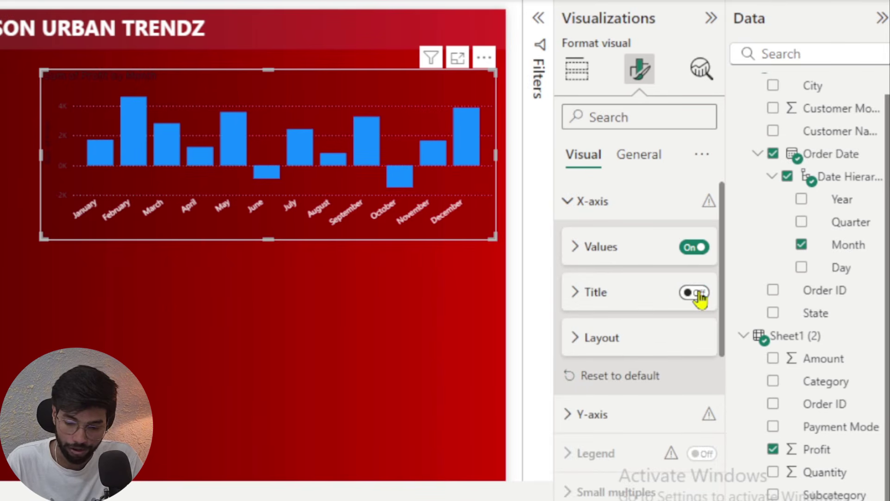
click(698, 293)
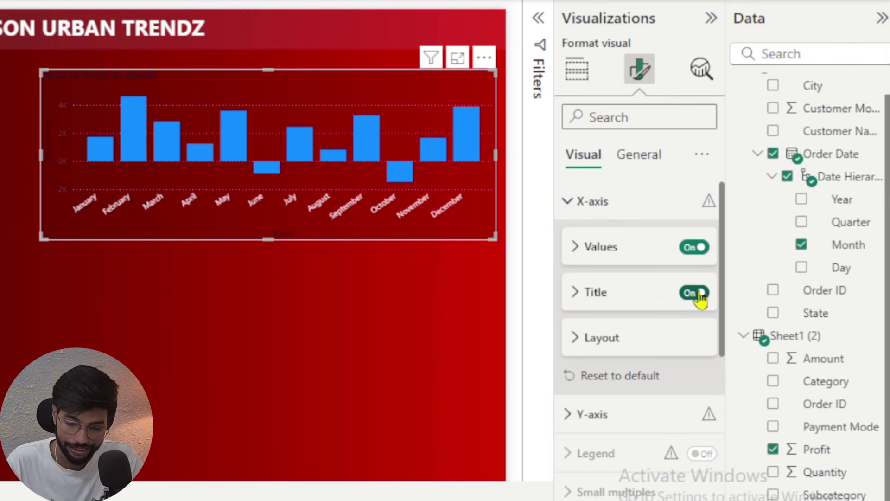
click(578, 296)
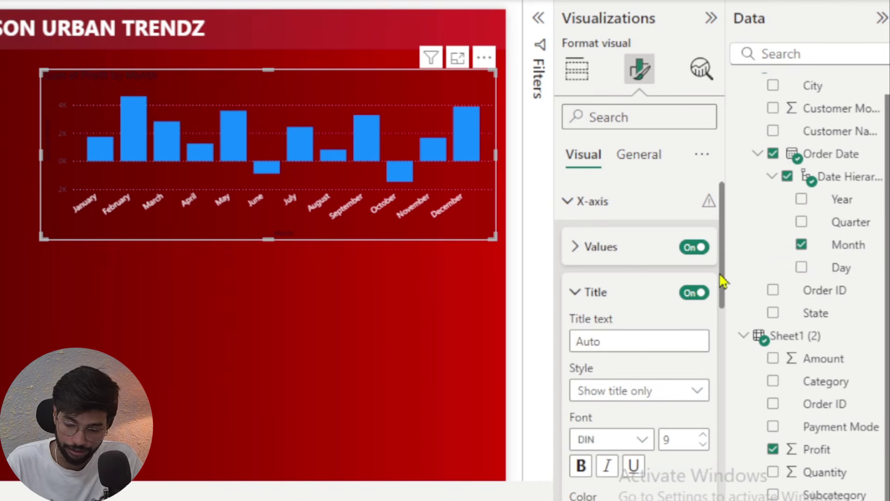
drag(723, 290, 723, 349)
click(583, 367)
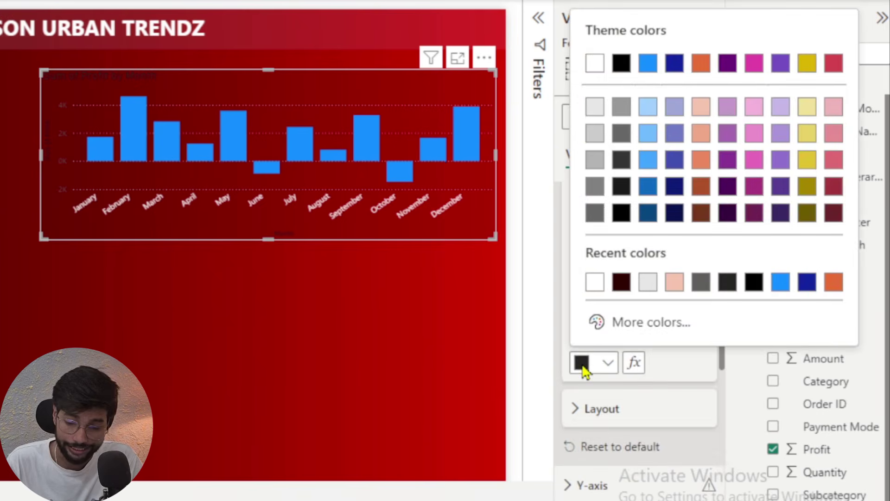
click(597, 65)
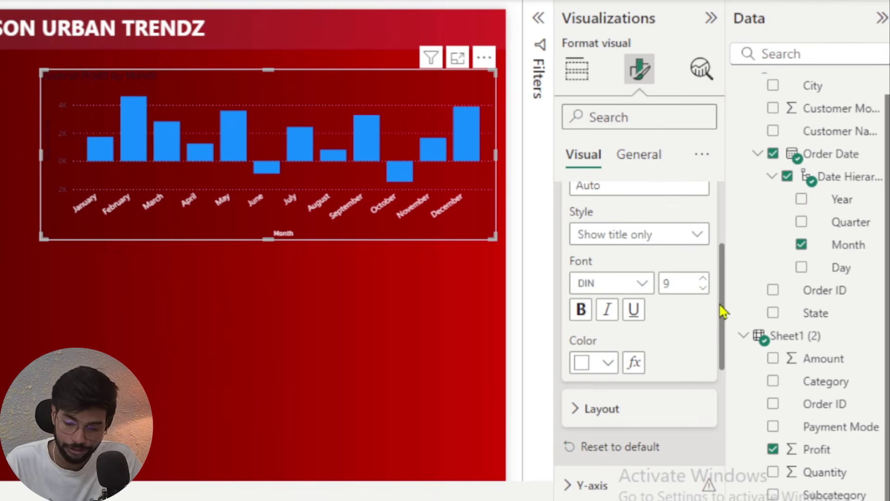
drag(722, 308, 724, 267)
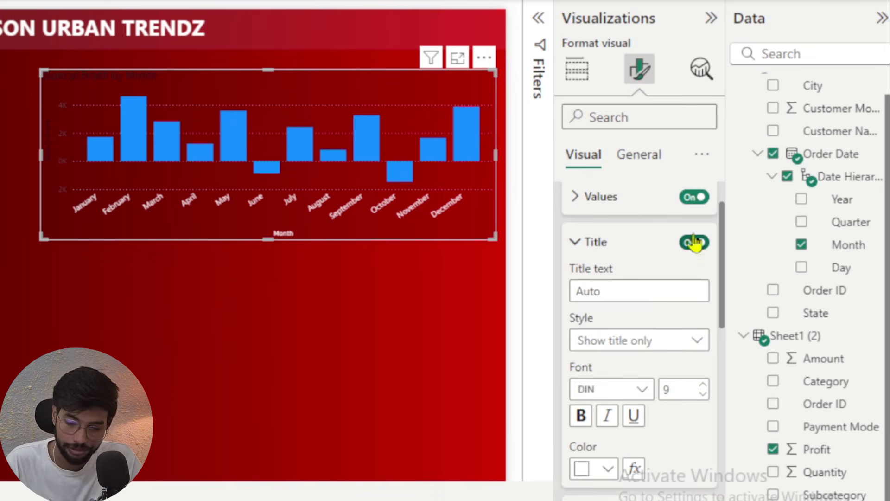
click(697, 249)
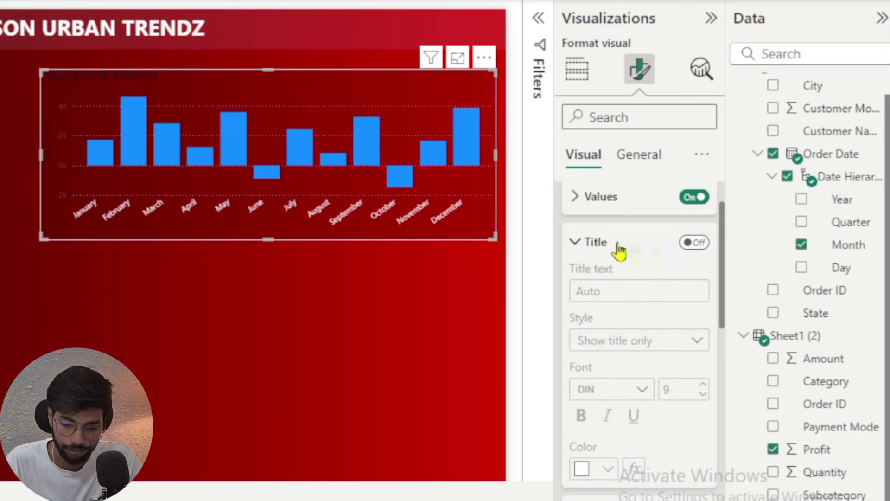
Make the value labels on the chart's Y-axis white with font size 10.
click(576, 243)
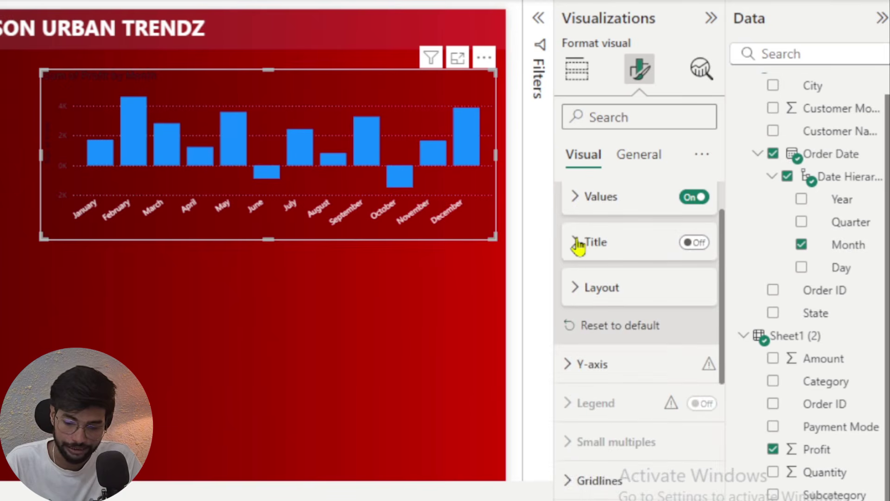
scroll(582, 222, up, 1)
click(577, 203)
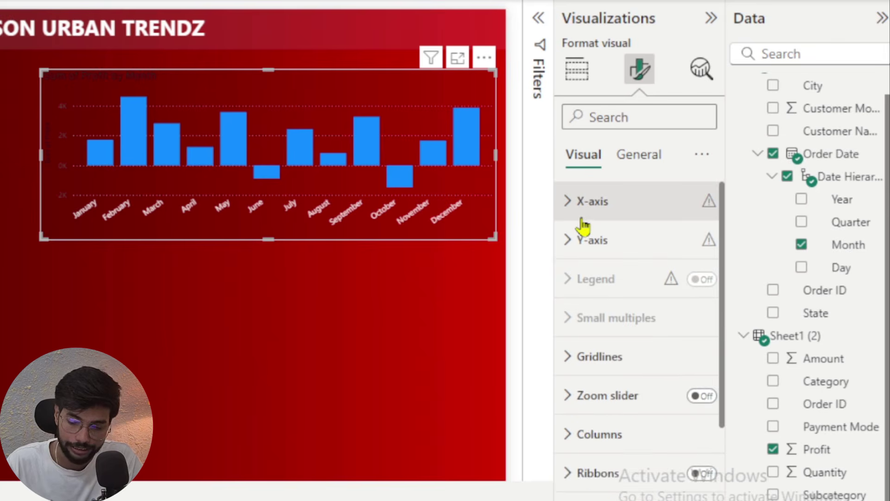
click(569, 239)
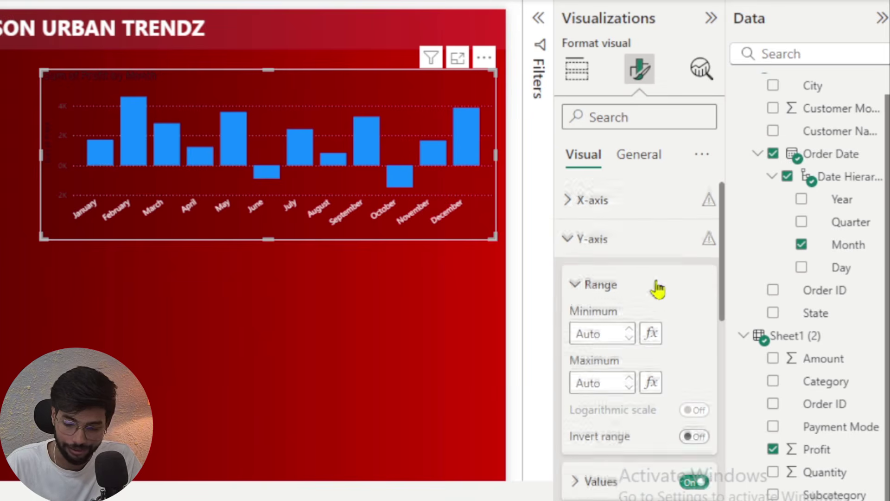
scroll(647, 285, down, 4)
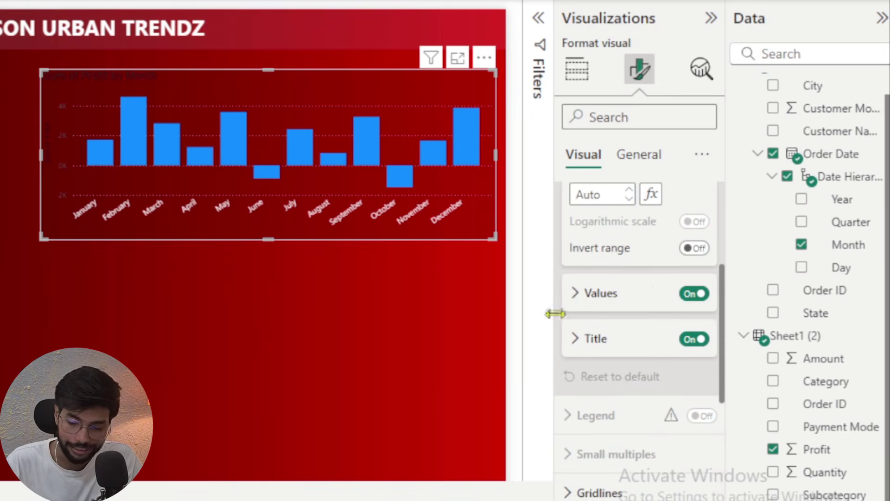
click(575, 295)
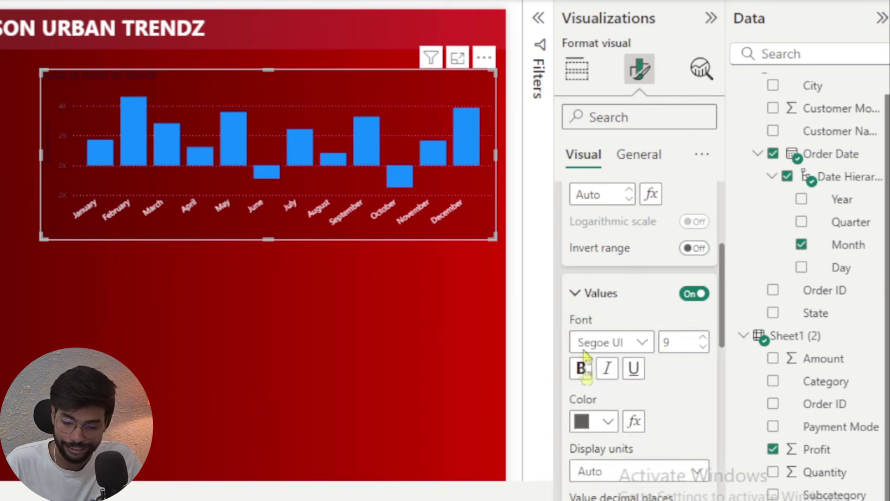
click(584, 424)
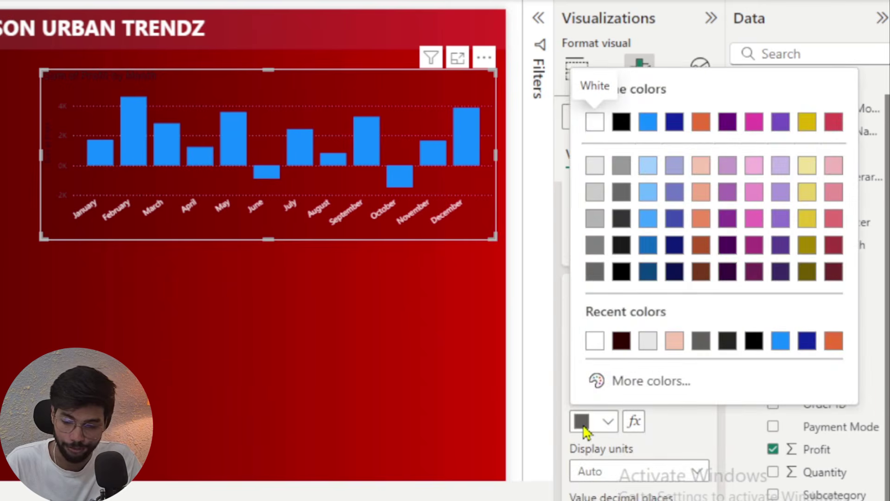
click(596, 121)
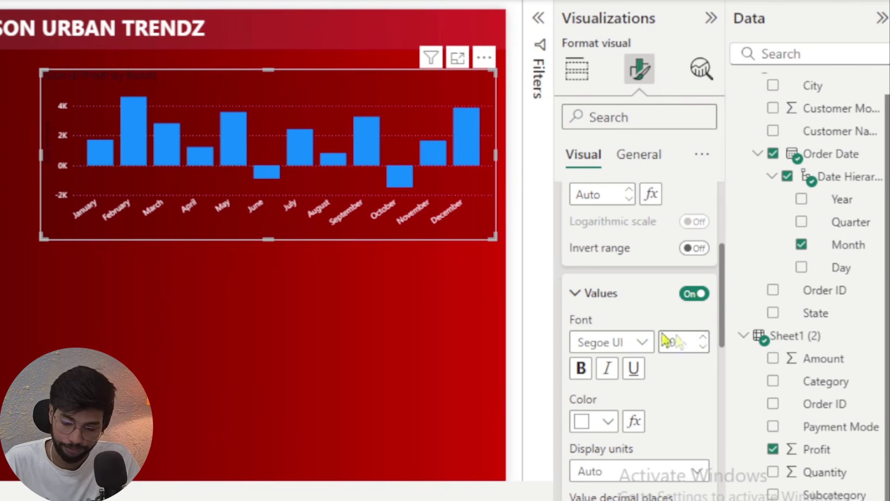
click(575, 293)
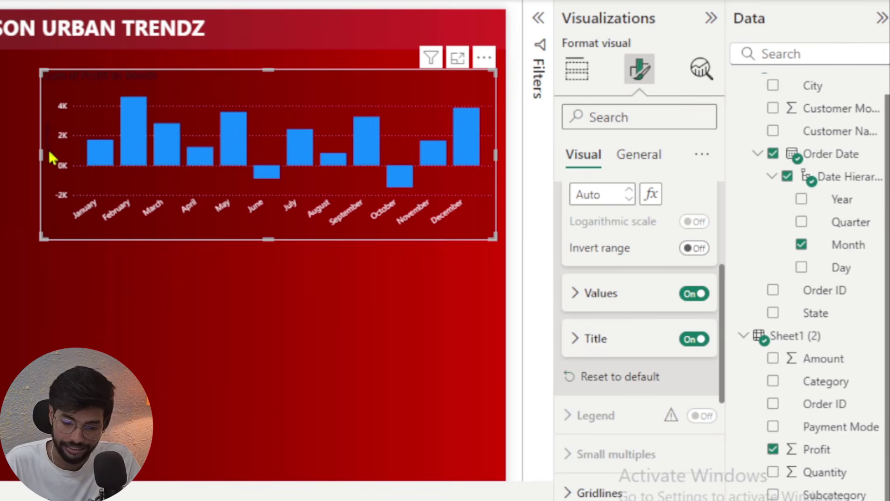
Turn off the chart's Y-axis title and its horizontal gridlines.
click(692, 341)
scroll(691, 341, down, 4)
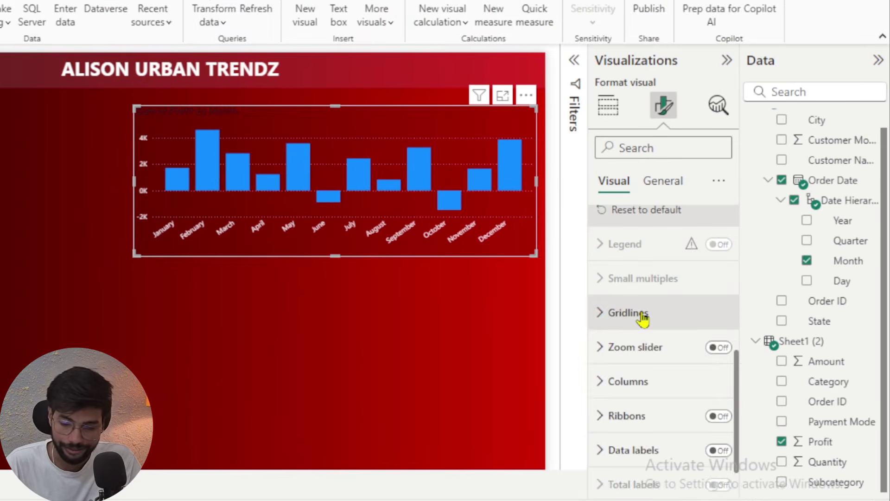
click(643, 318)
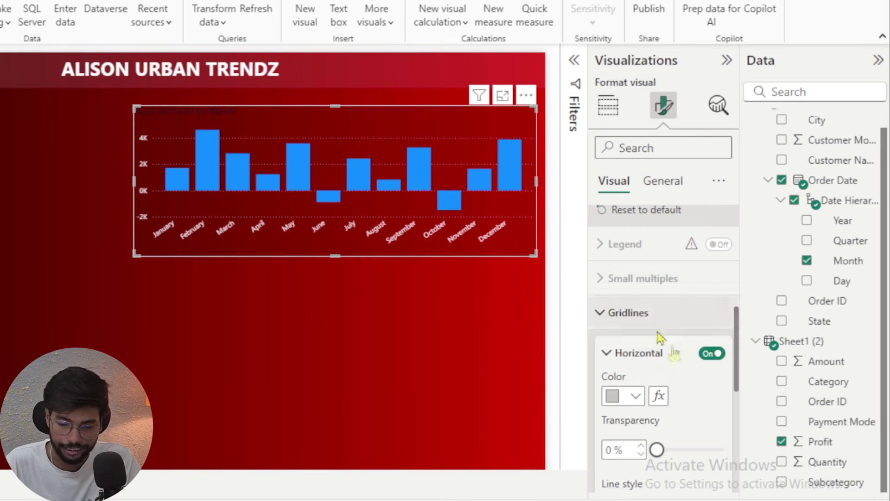
click(718, 354)
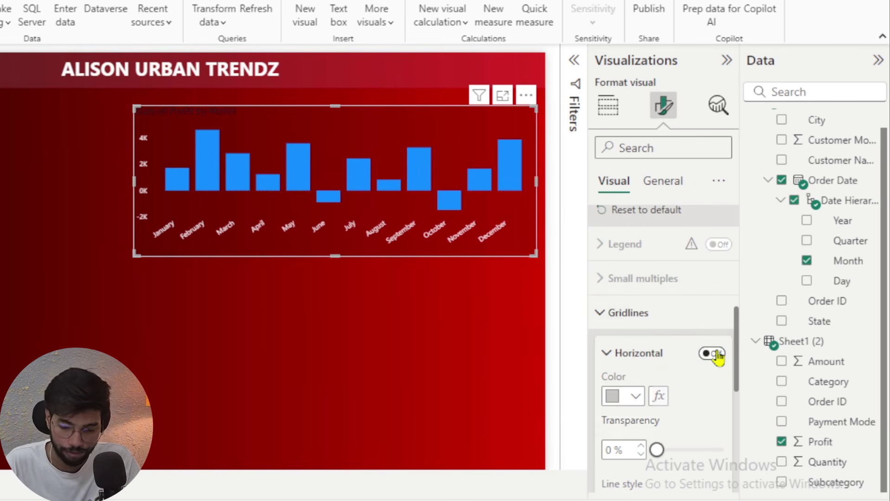
click(607, 320)
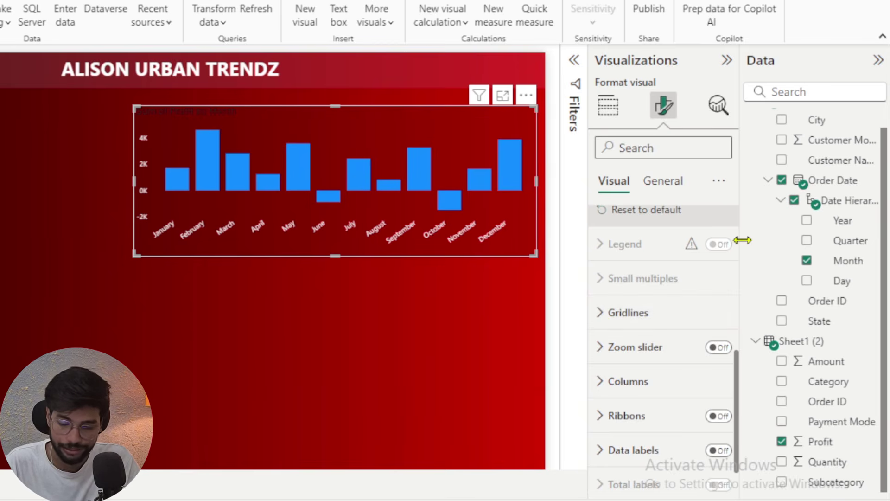
Set the text color of the profit-by-month chart's title to white and deselect the chart.
click(664, 181)
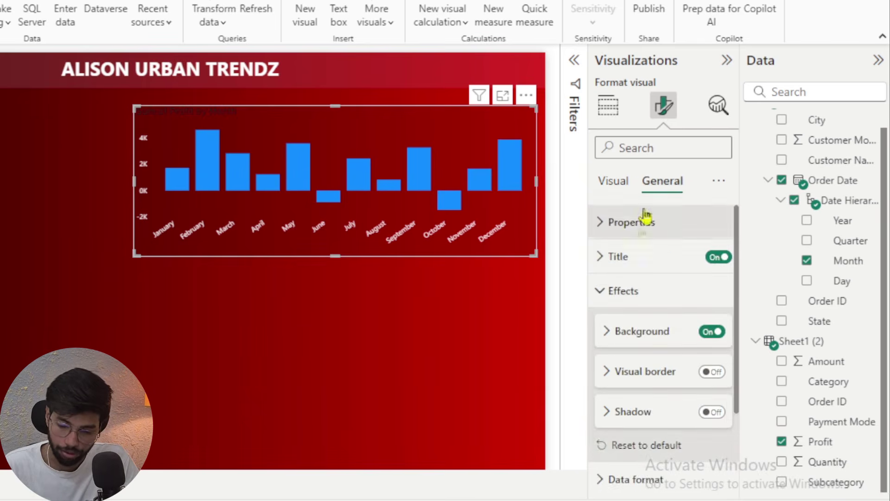
click(621, 182)
click(663, 187)
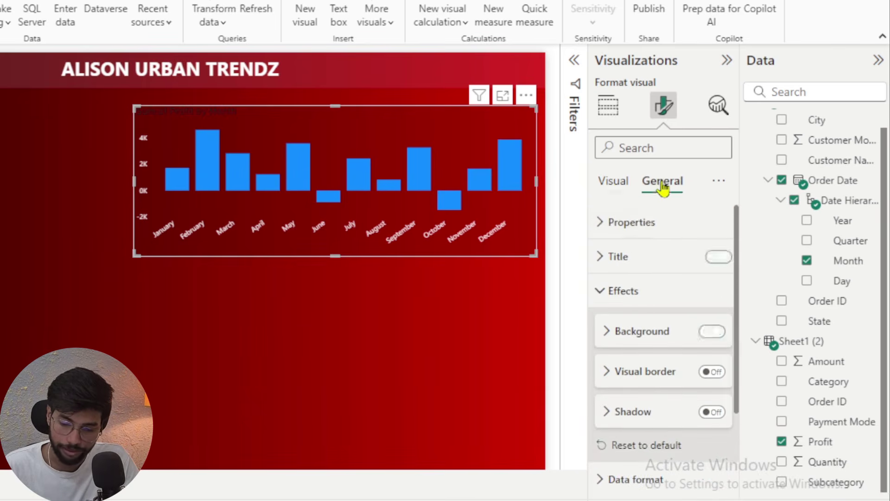
click(618, 260)
scroll(642, 301, down, 3)
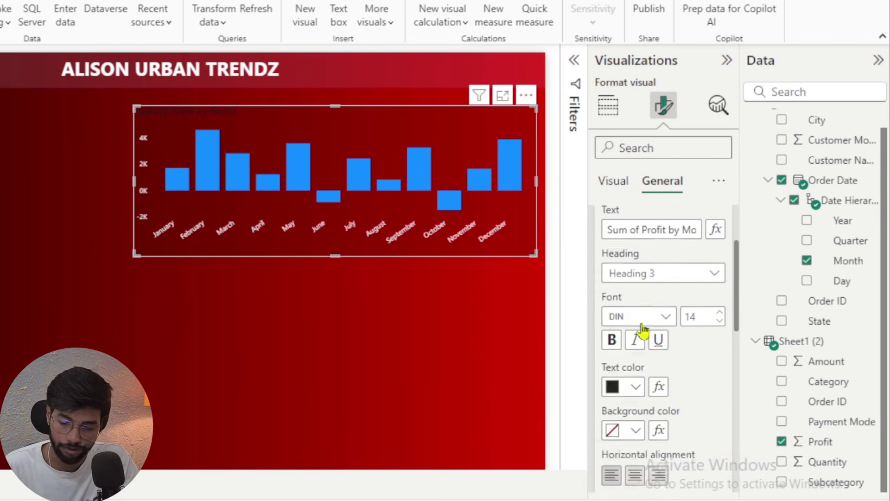
click(622, 385)
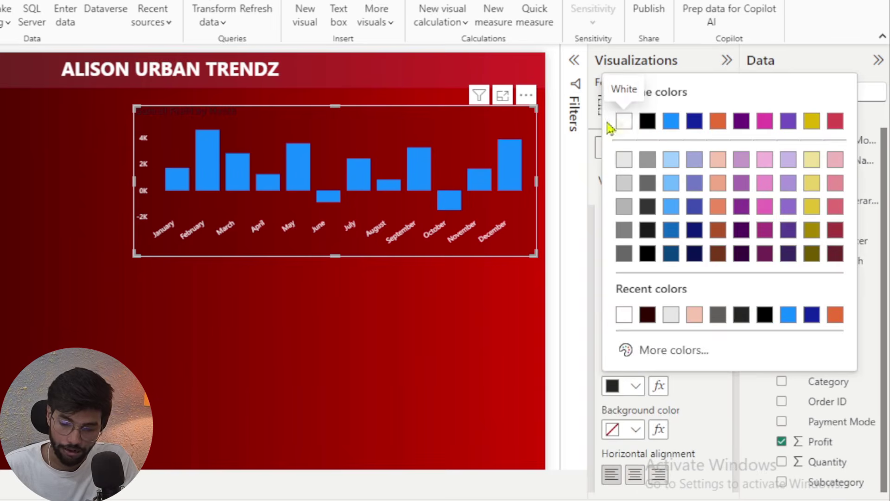
click(630, 122)
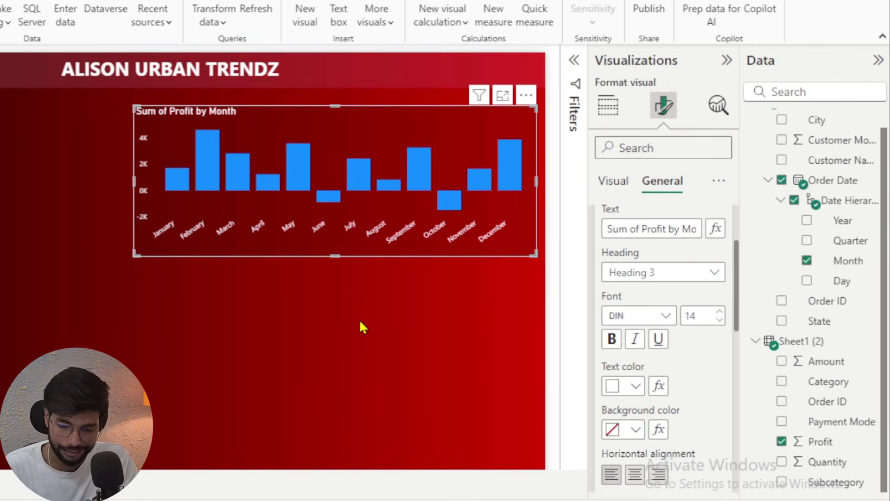
click(407, 310)
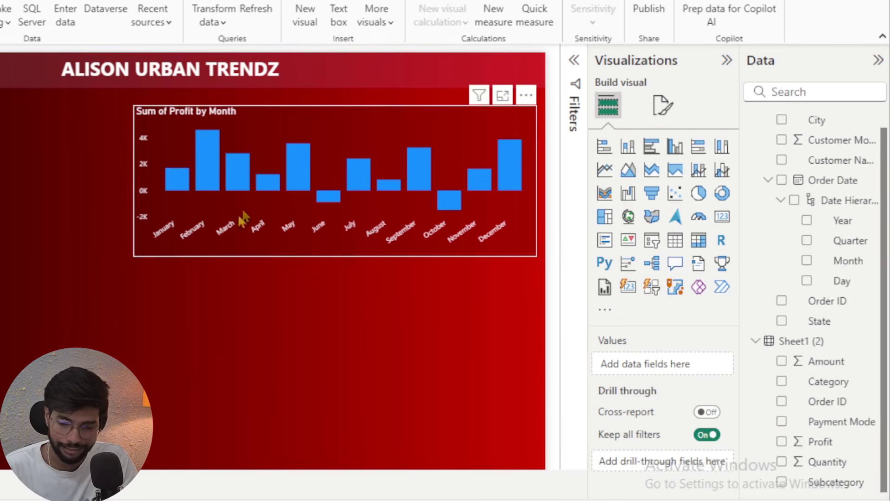
click(292, 230)
click(392, 359)
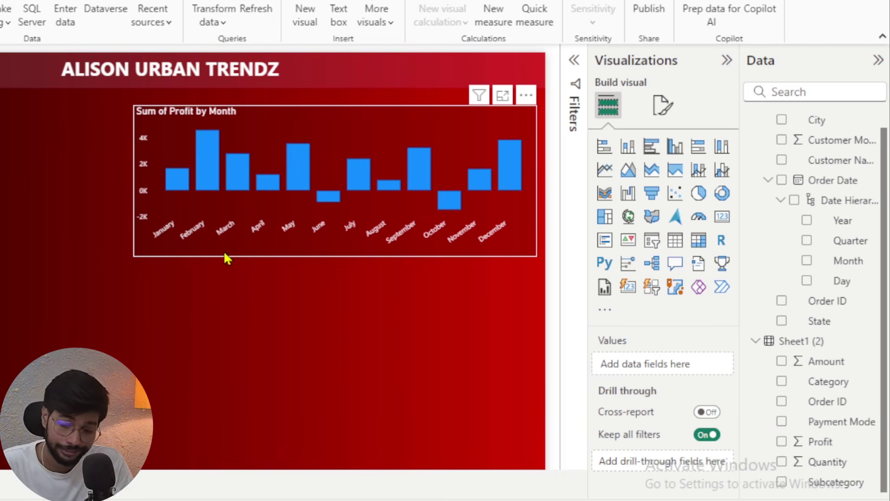
Select the profit-by-month chart and turn on its visual border.
click(272, 252)
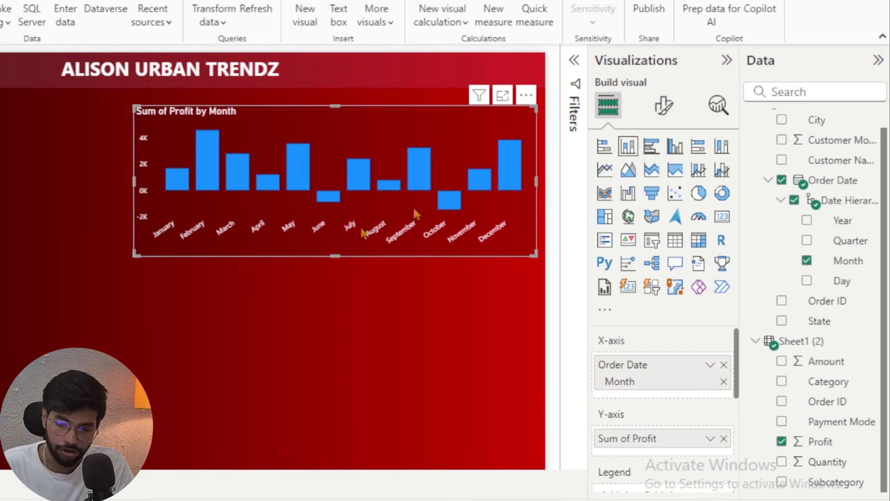
click(663, 107)
click(658, 181)
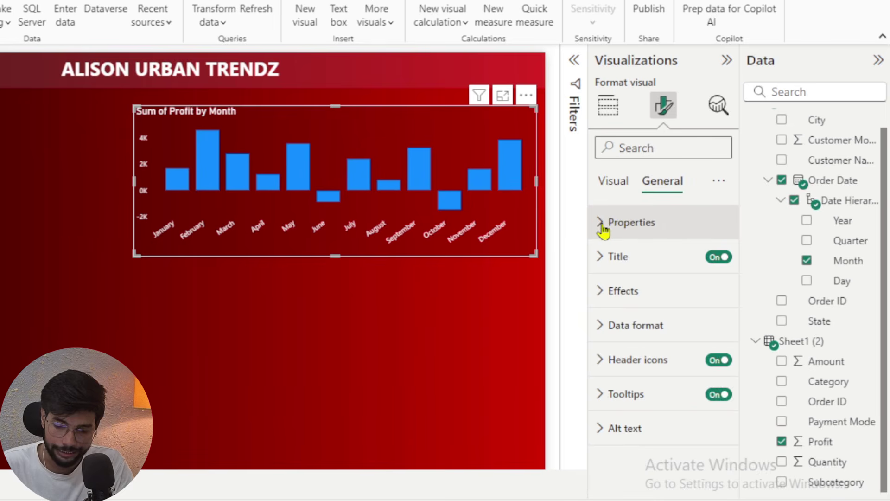
click(603, 228)
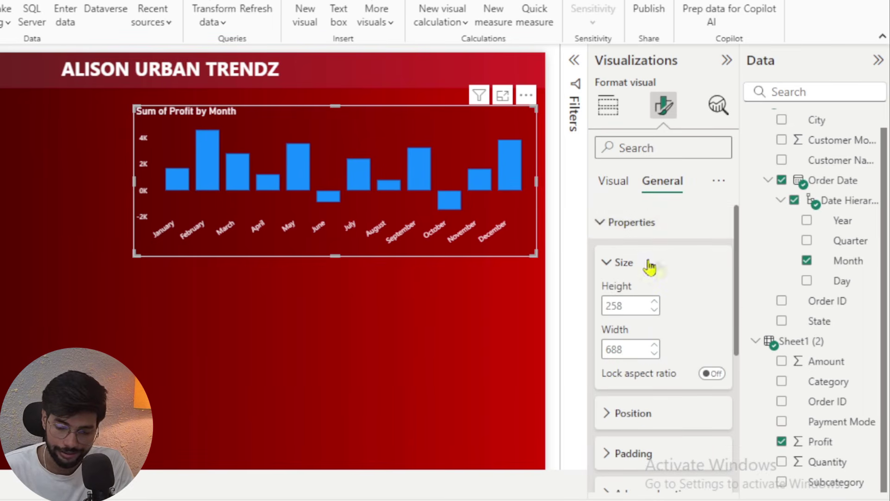
scroll(622, 241, down, 5)
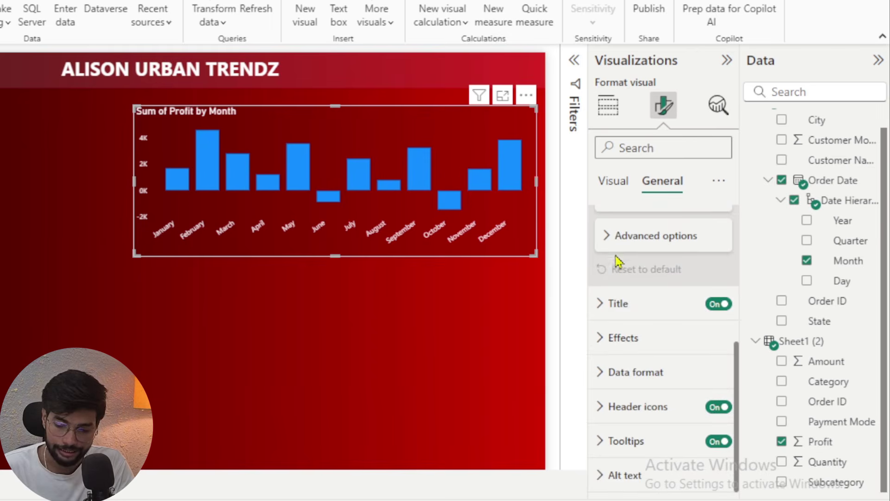
click(604, 339)
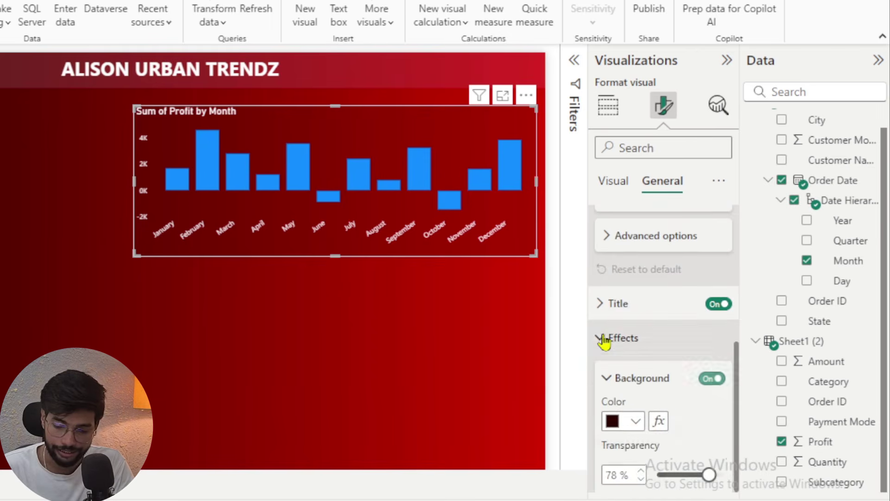
scroll(622, 322, down, 5)
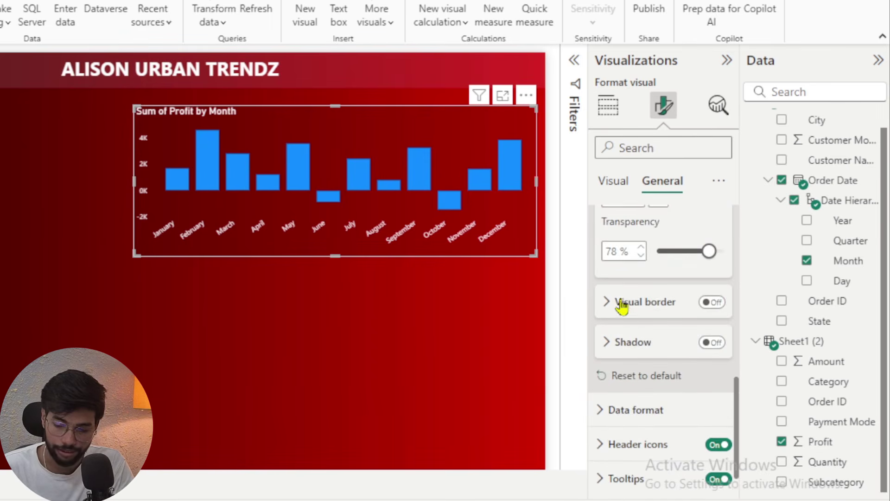
scroll(619, 304, down, 1)
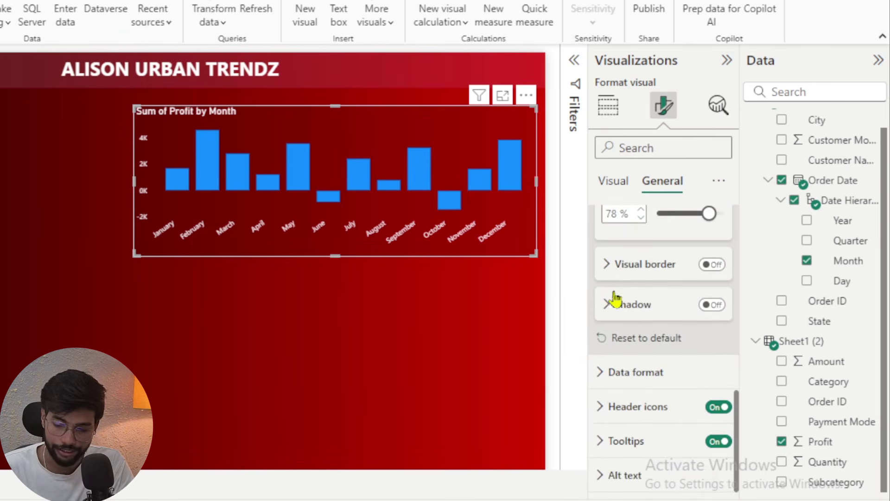
click(607, 265)
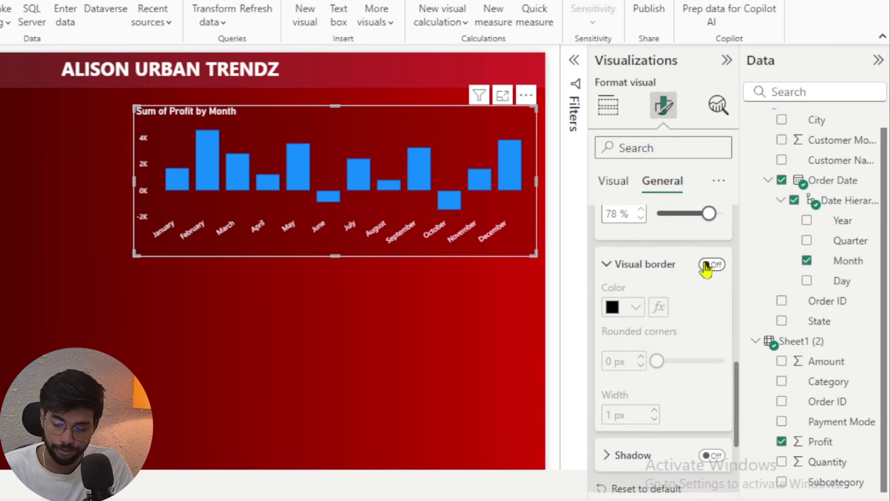
click(707, 265)
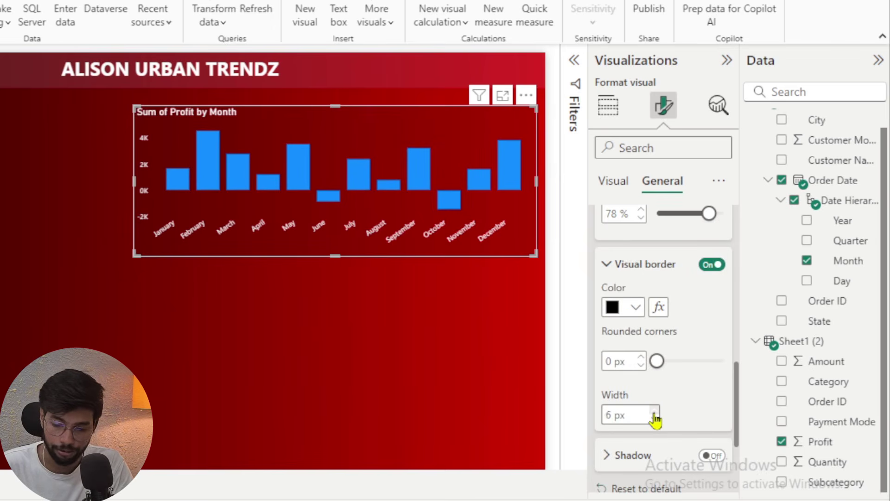
Try a 10 px width for the chart's border, and return it to 1 px.
click(655, 411)
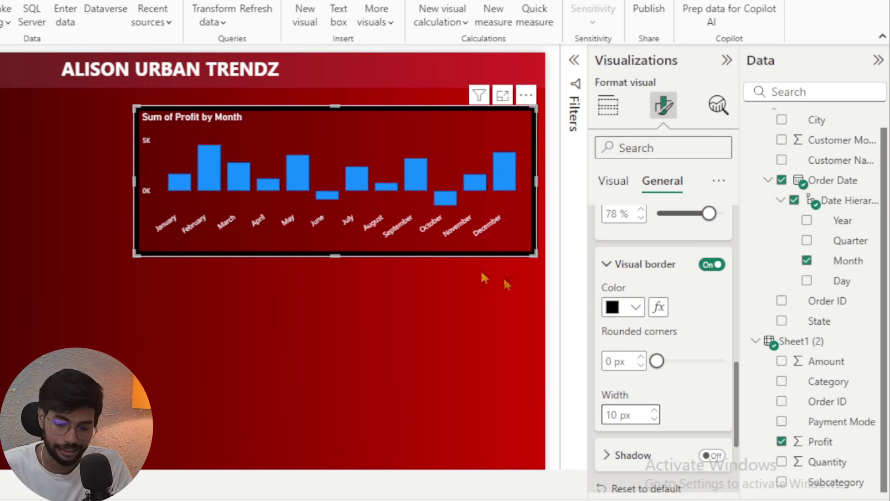
click(655, 420)
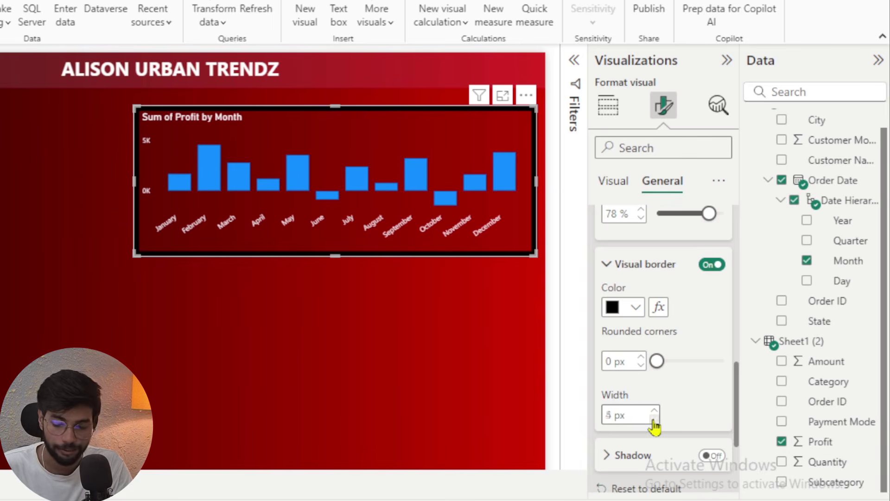
click(655, 419)
click(654, 419)
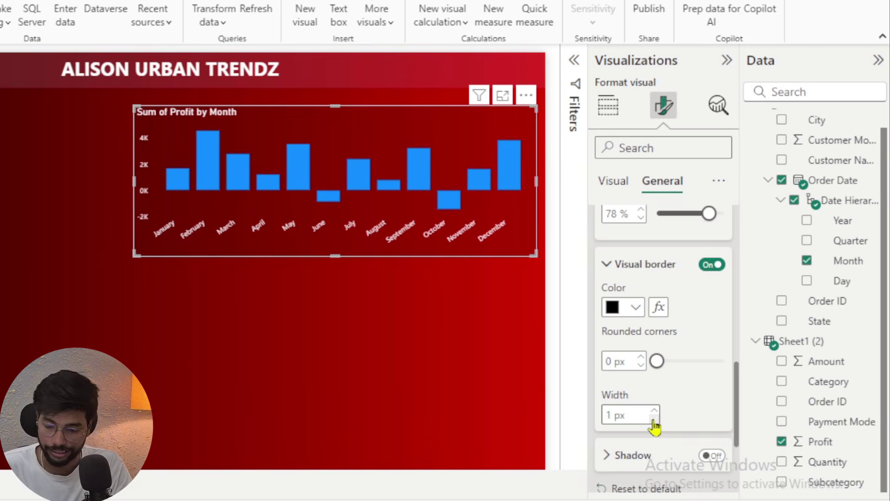
Color the chart's border light orange and round its corners to 9 px.
click(612, 310)
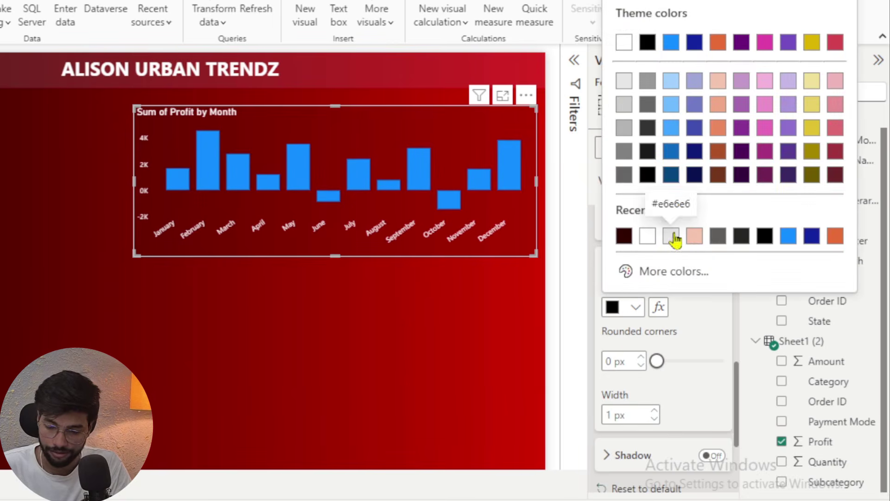
click(717, 105)
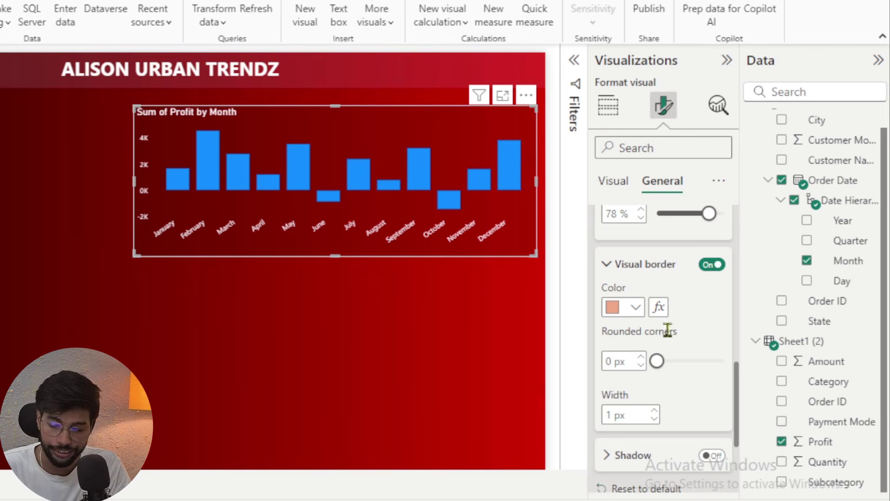
drag(659, 368, 683, 366)
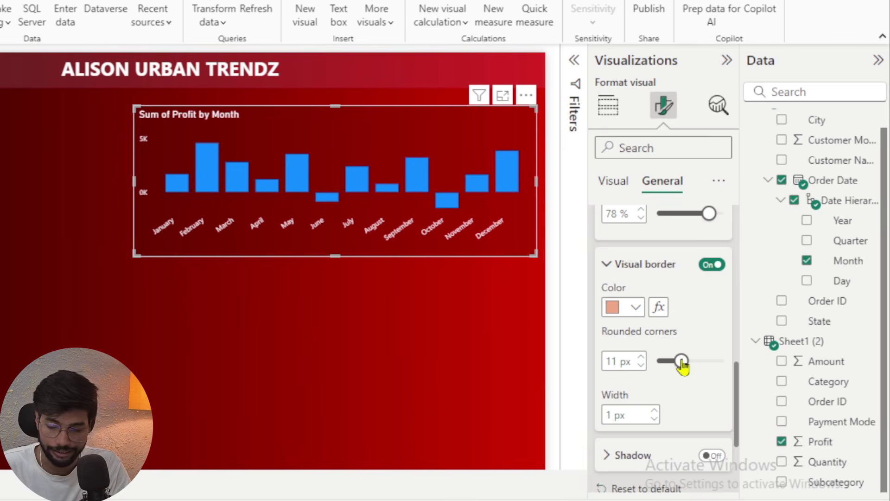
drag(682, 366, 678, 366)
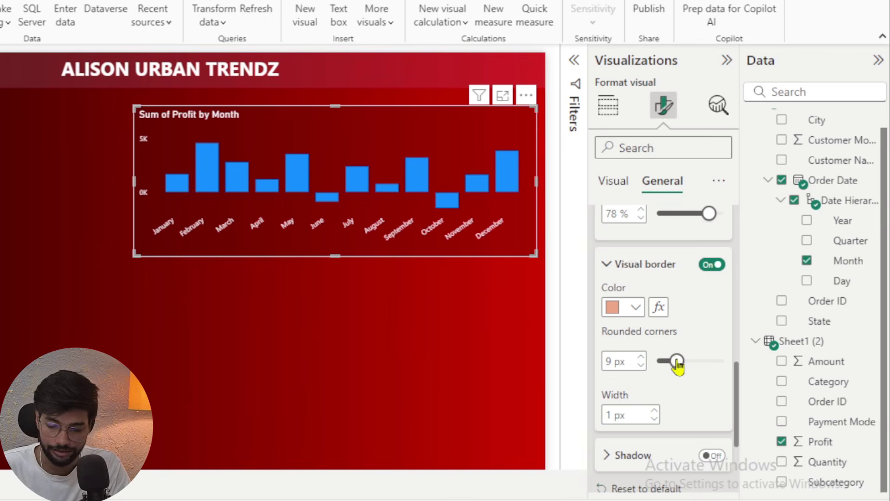
Resize the profit-by-month chart, making it slightly narrower and taller.
click(382, 347)
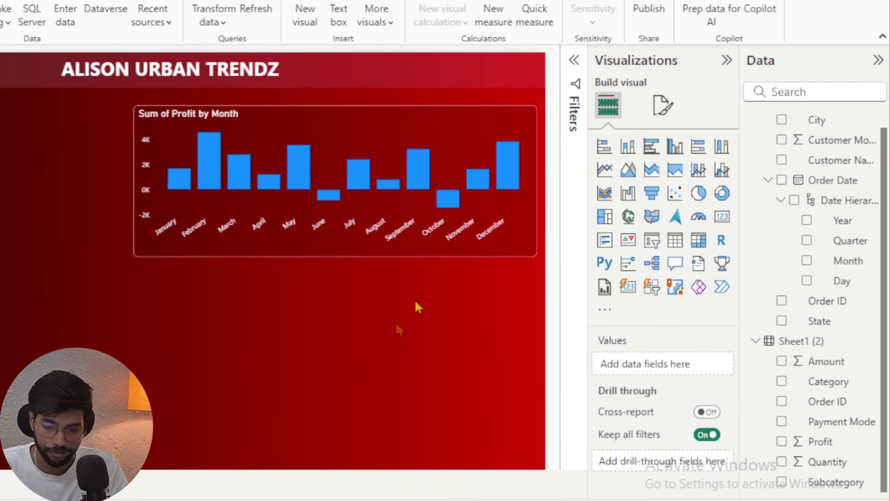
click(508, 189)
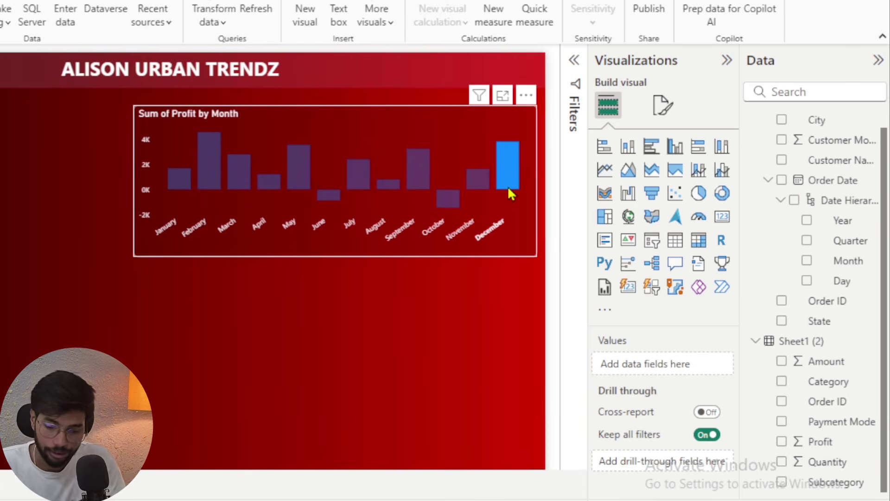
click(509, 189)
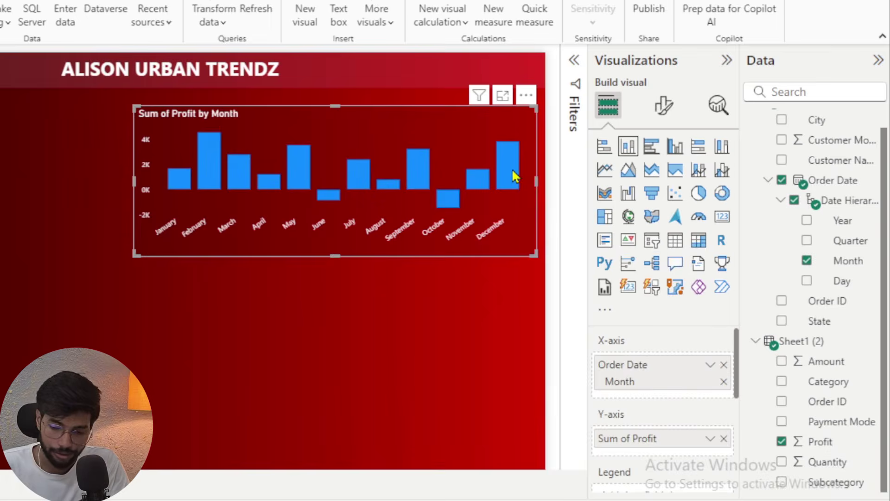
mouse_move(513, 172)
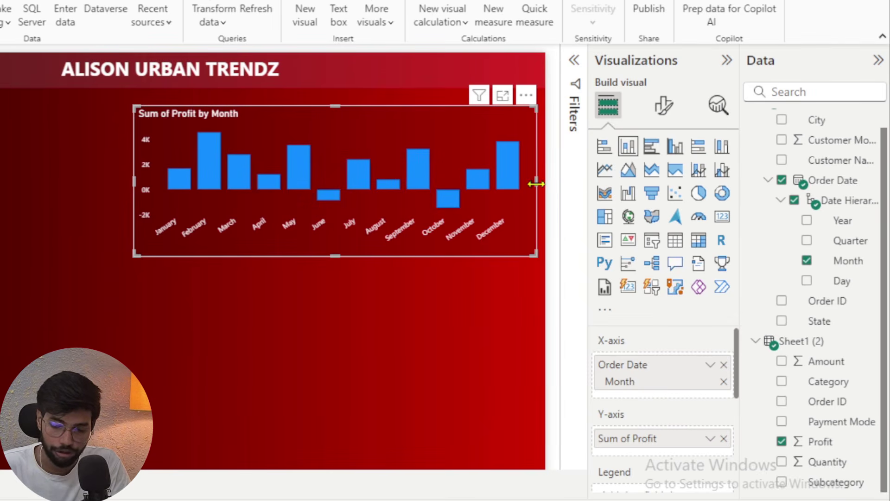
drag(537, 184, 511, 155)
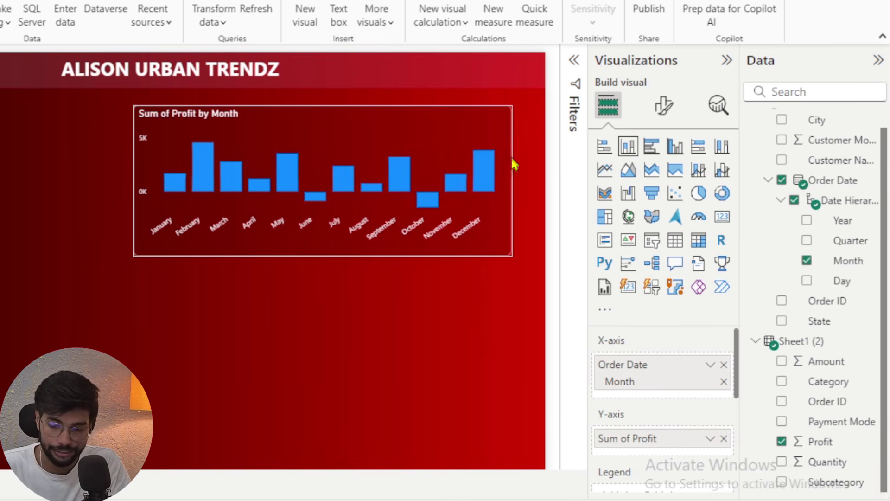
drag(321, 255, 322, 284)
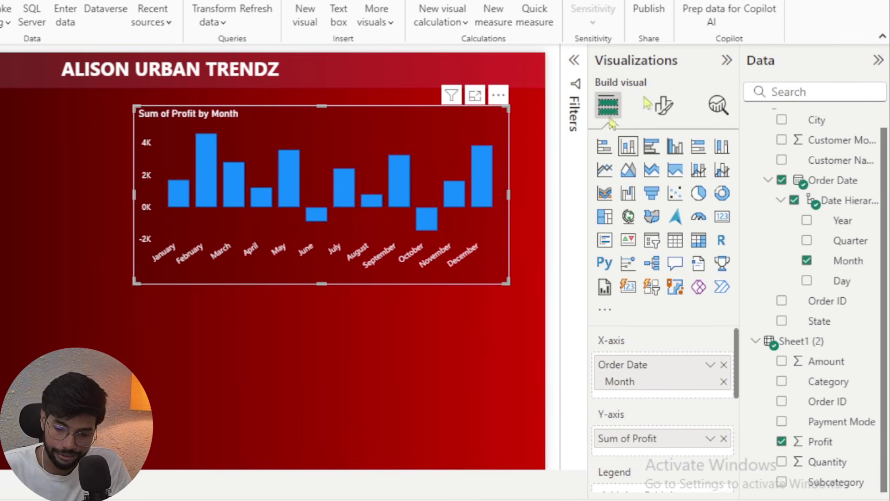
Set the color of all columns in the profit-by-month chart to dark purple.
click(666, 117)
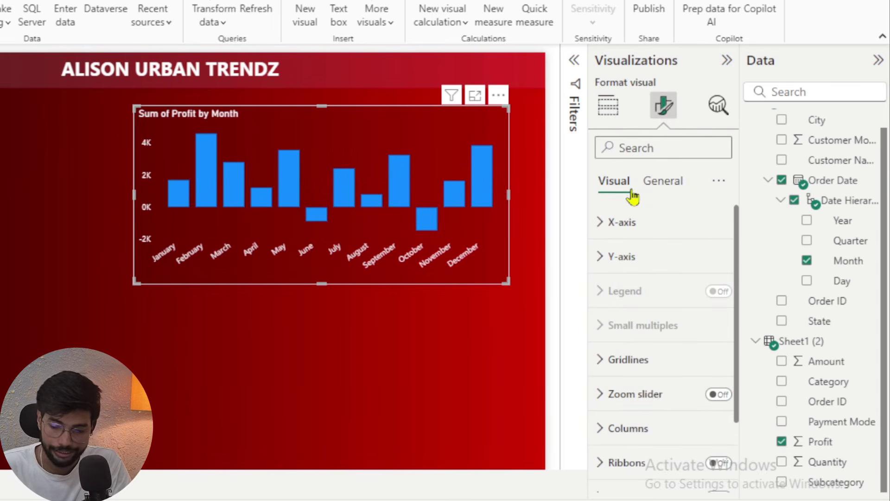
scroll(641, 344, down, 3)
click(601, 340)
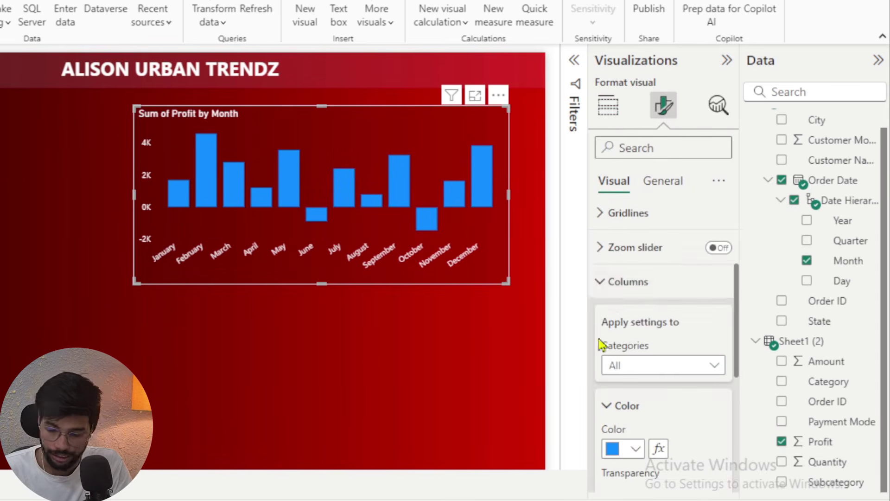
scroll(615, 299, down, 1)
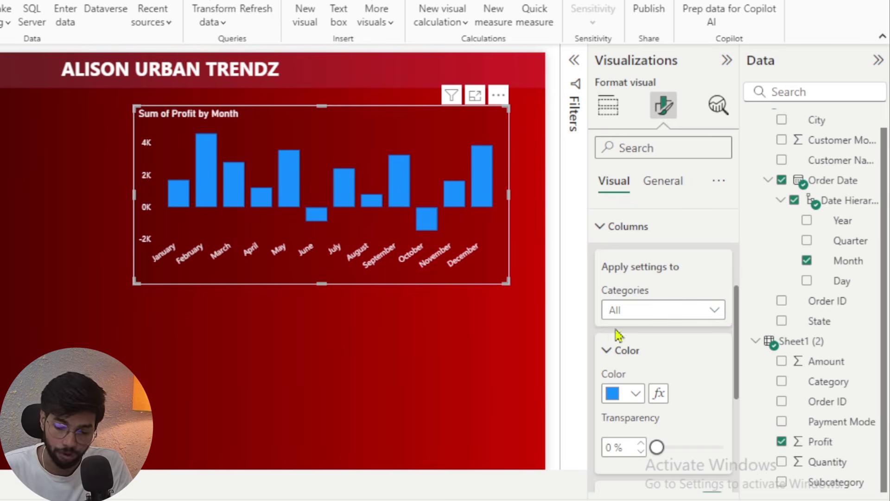
click(615, 395)
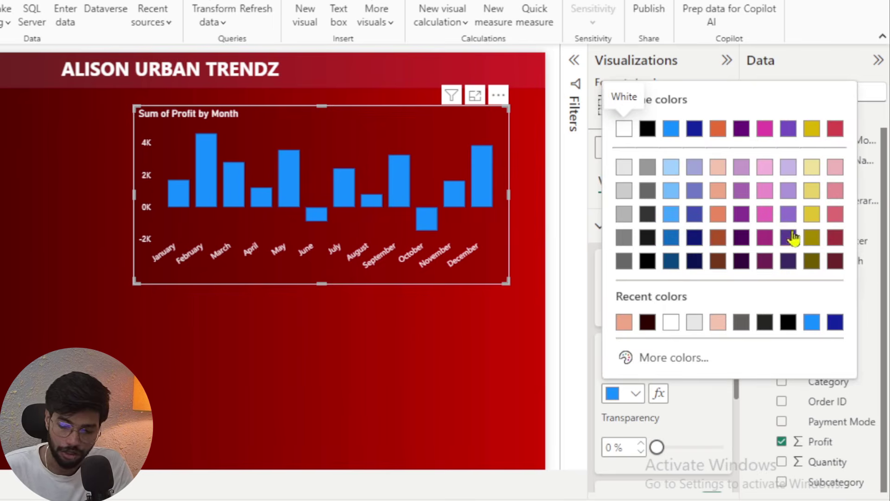
click(747, 240)
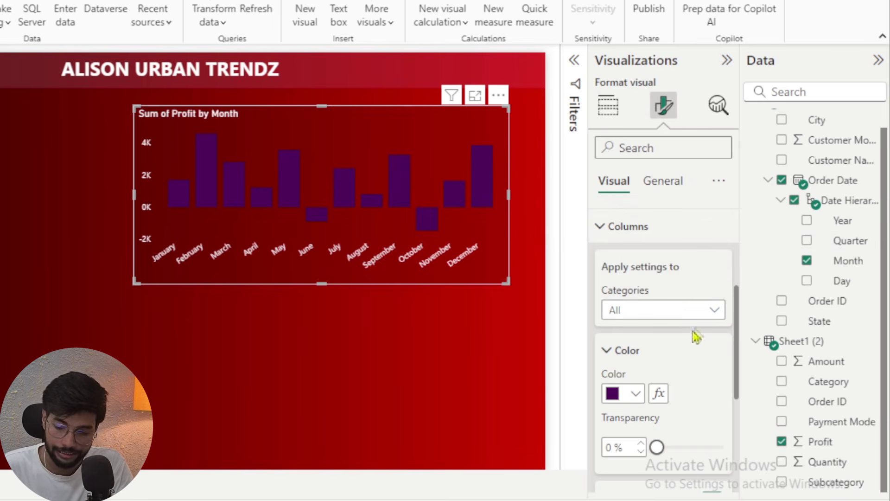
Apply column settings to January only and color its column light blue.
click(717, 311)
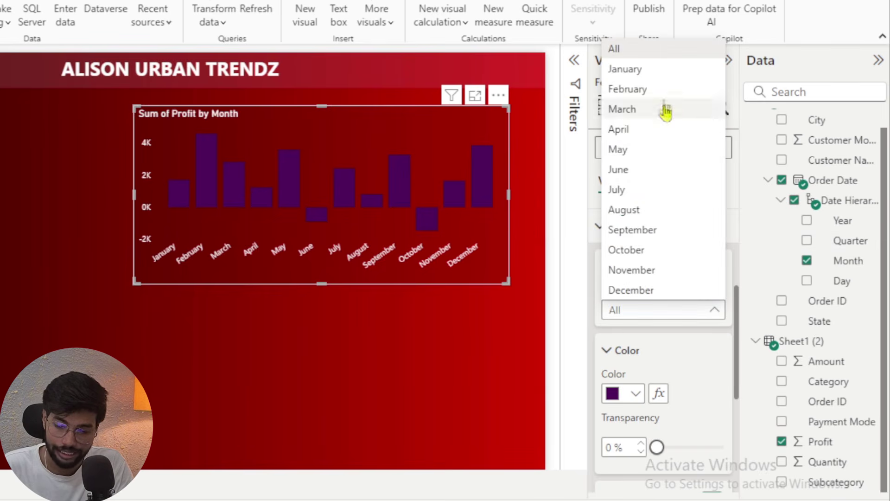
click(646, 72)
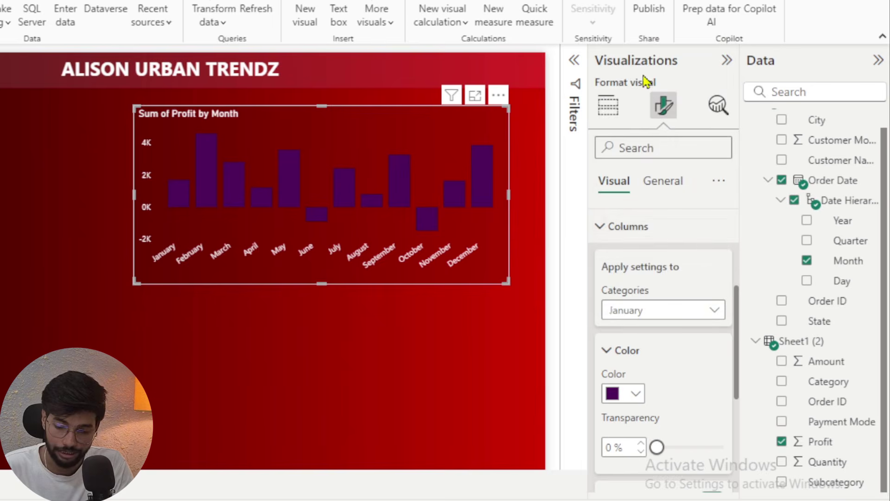
click(615, 394)
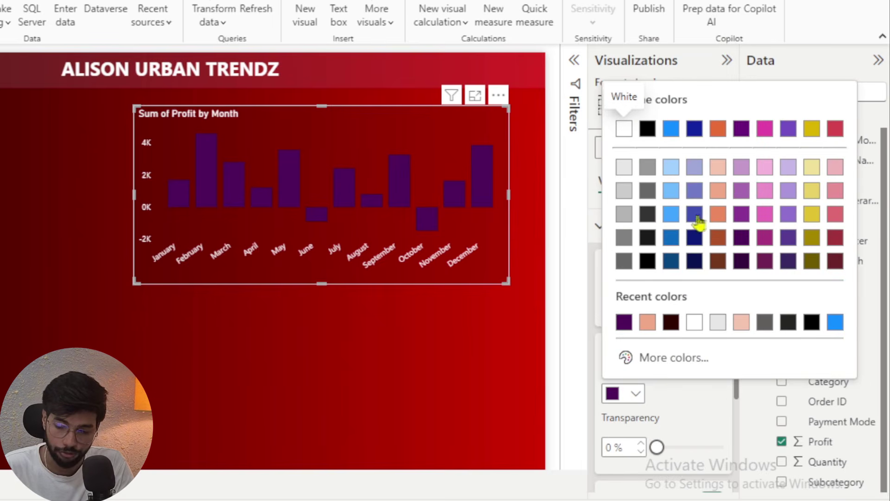
click(666, 217)
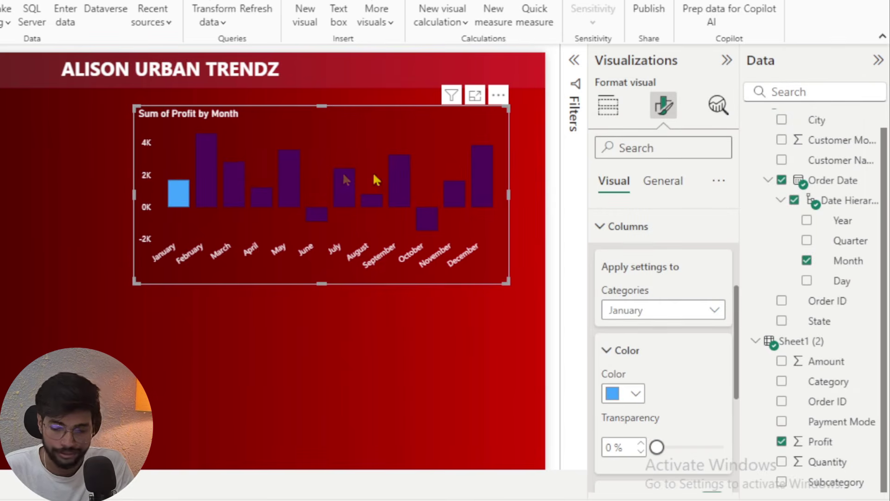
mouse_move(427, 217)
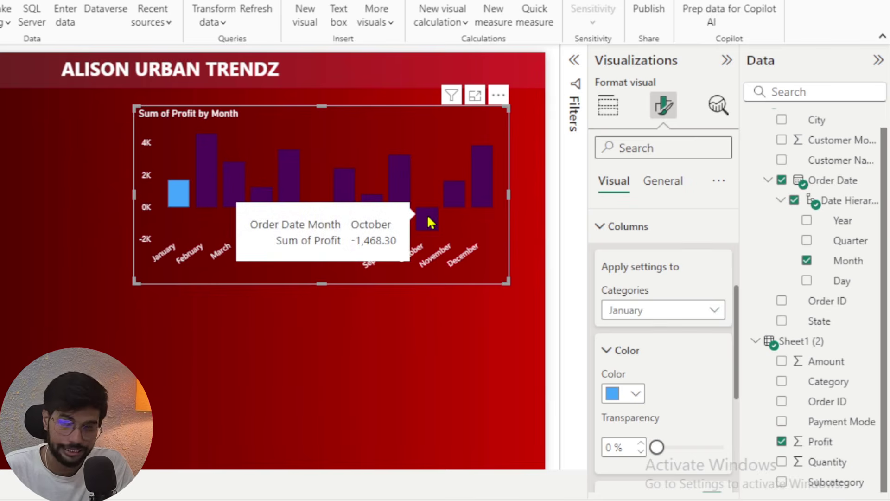
Apply column settings to all months again and base the column color's conditional formatting on Sum of Profit.
click(700, 310)
click(714, 330)
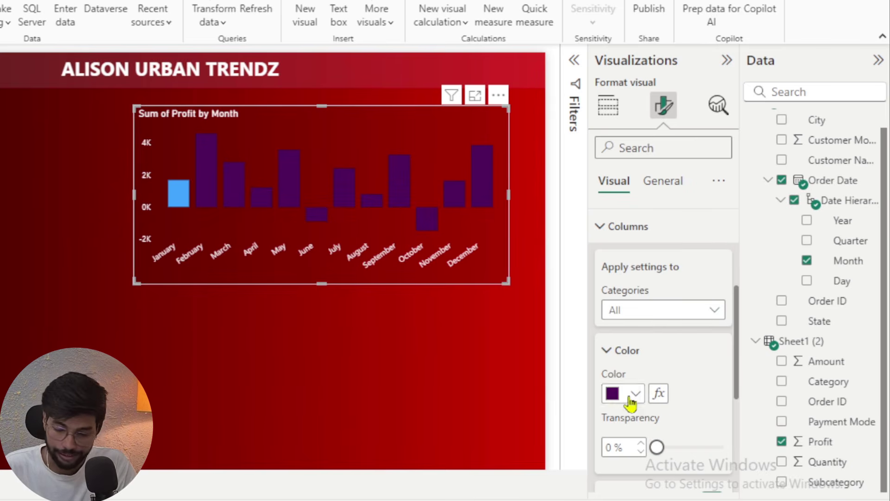
click(659, 394)
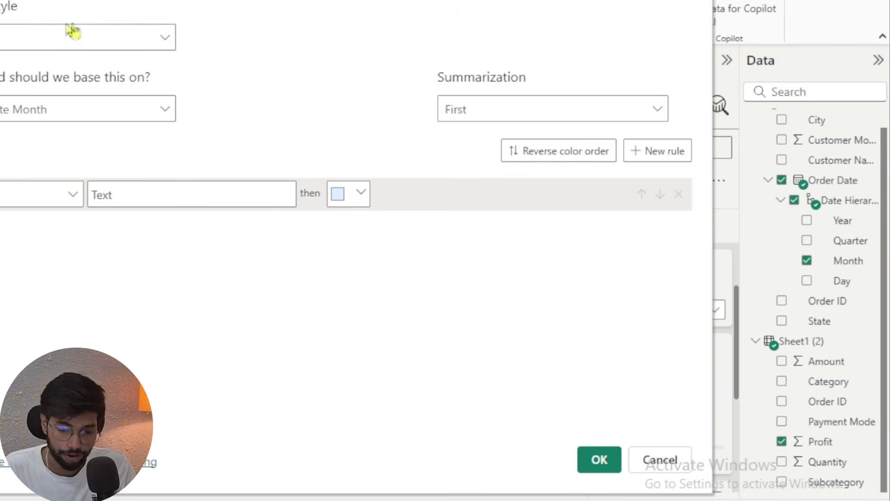
click(175, 111)
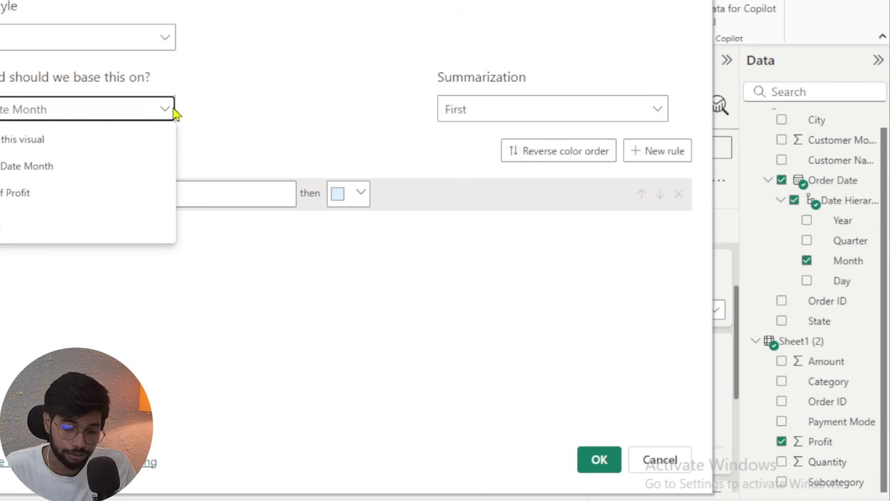
click(18, 194)
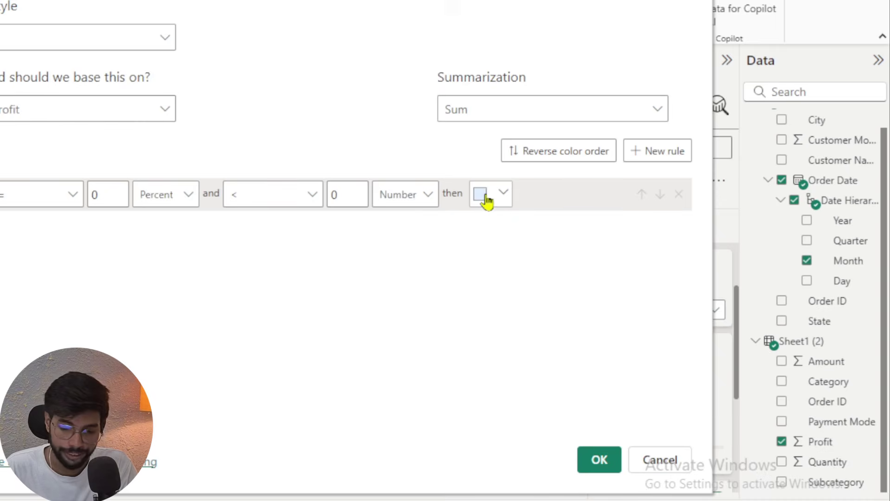
Set the first formatting rule's color to the custom bright blue #00BBFF.
click(486, 201)
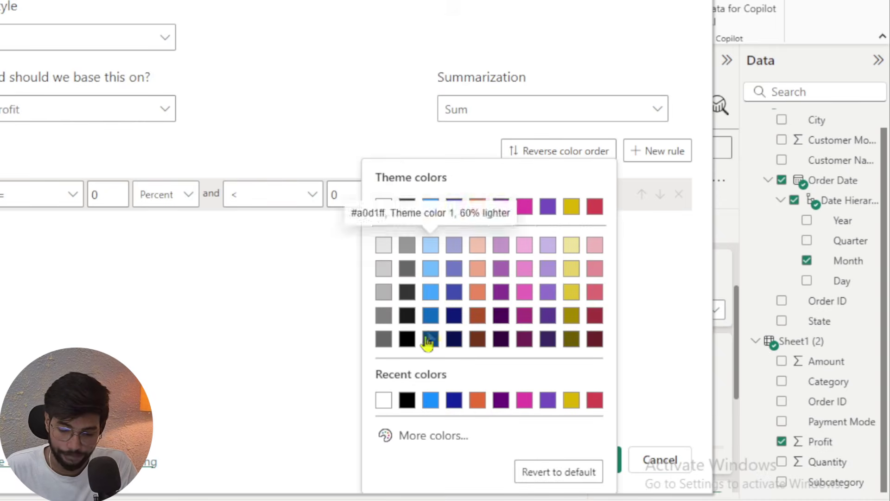
click(389, 443)
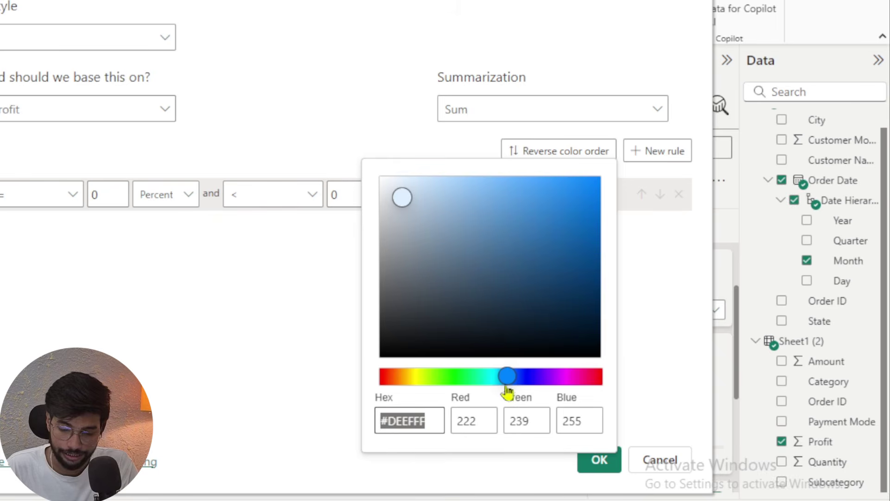
drag(509, 377, 493, 379)
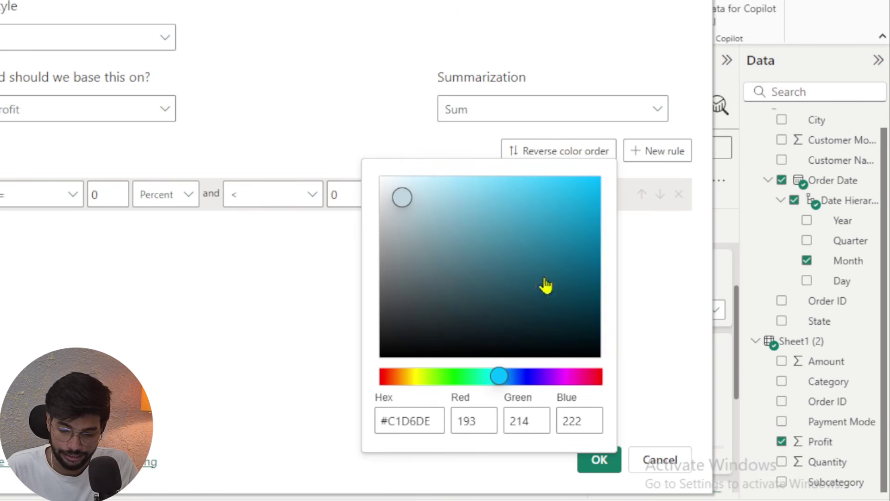
drag(574, 218, 611, 163)
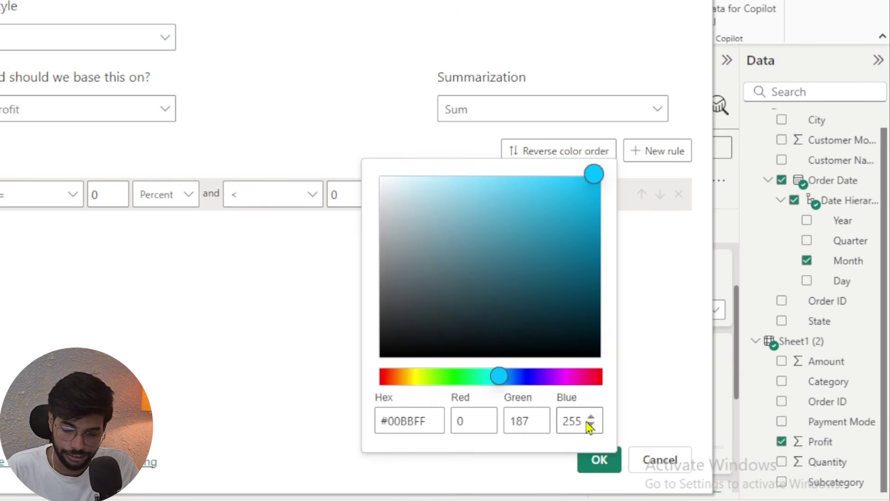
click(648, 376)
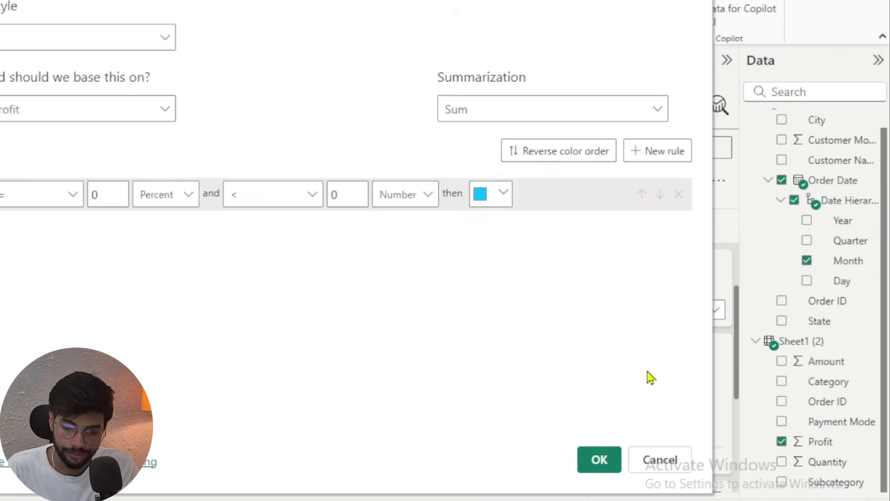
Add a second formatting rule with a custom bright red color and apply the conditional formatting to the columns.
click(656, 151)
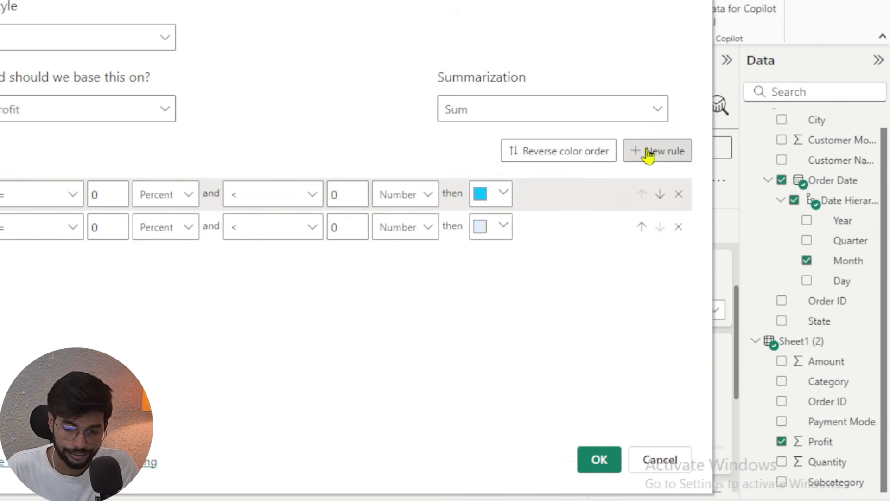
click(484, 232)
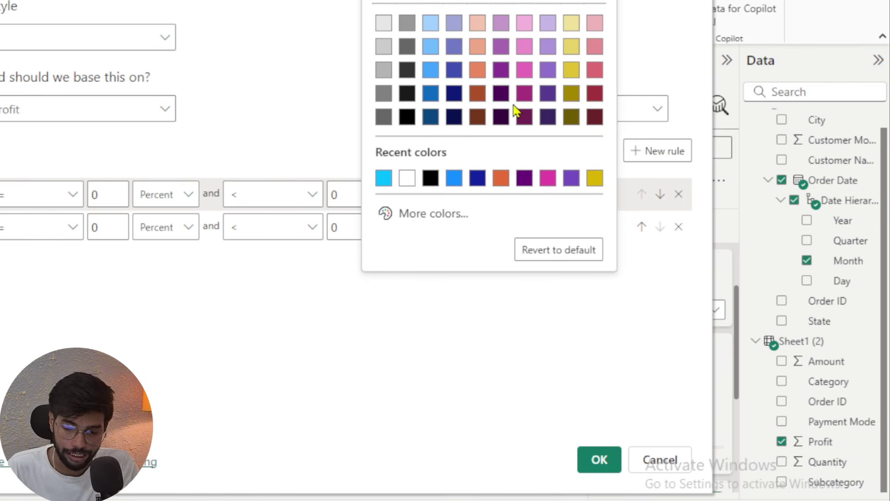
click(416, 214)
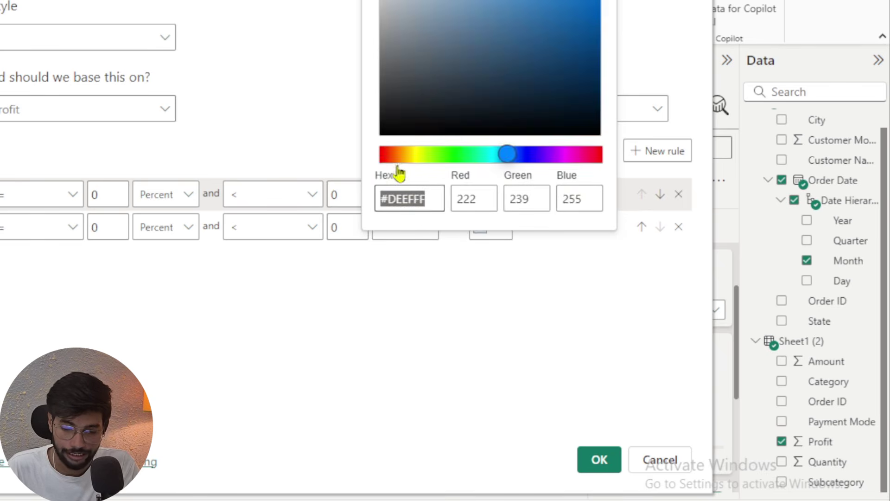
drag(391, 153, 387, 154)
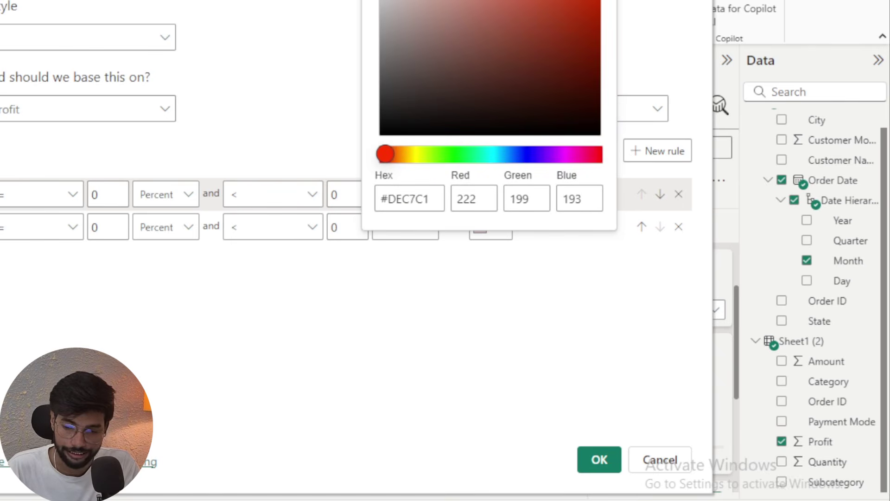
drag(596, 4, 612, 2)
click(629, 295)
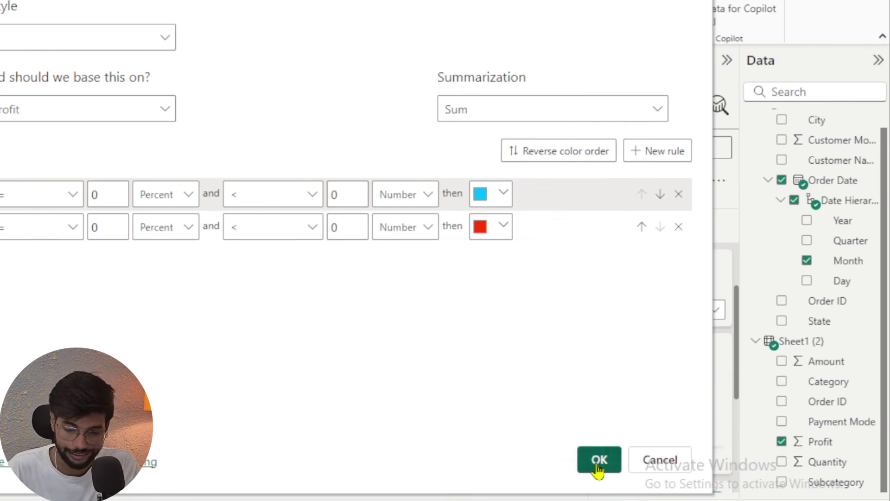
click(599, 469)
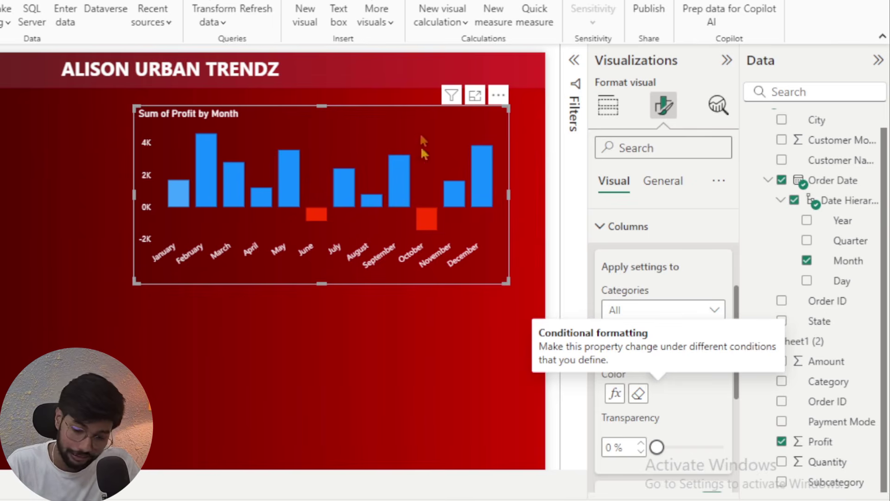
Try a light blue background with 81% transparency on the Sum of Profit by Month chart.
mouse_move(290, 166)
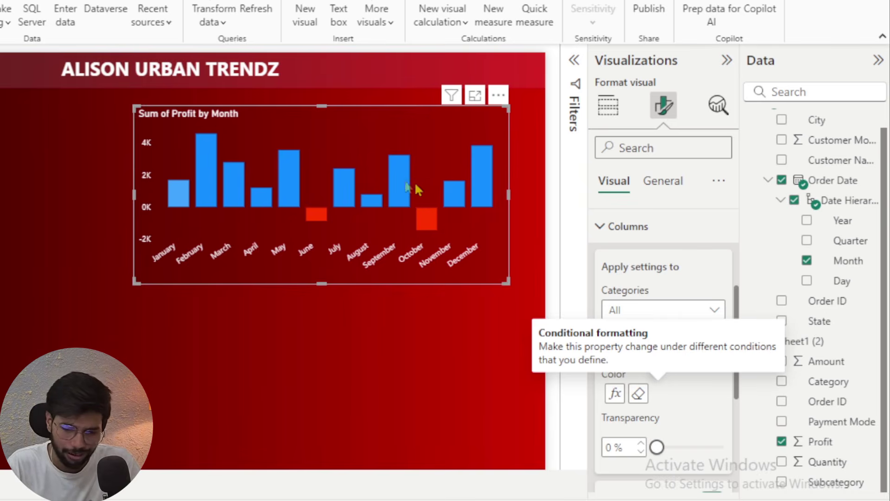
click(669, 186)
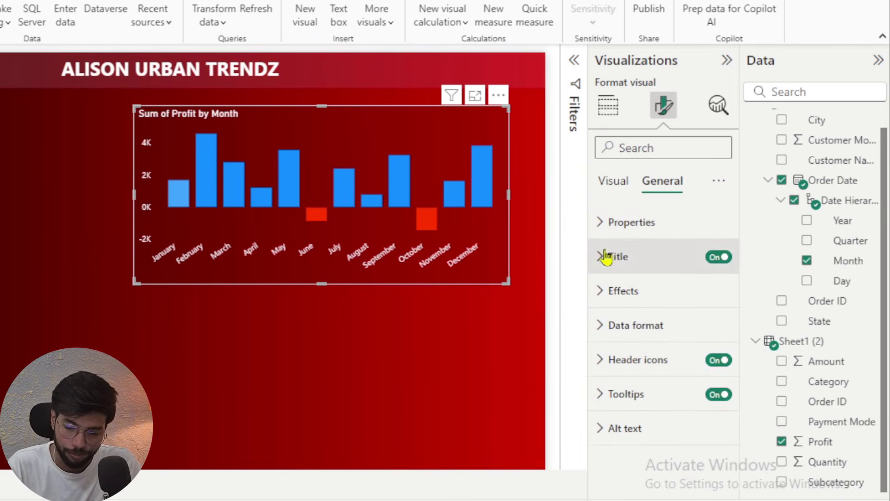
click(601, 296)
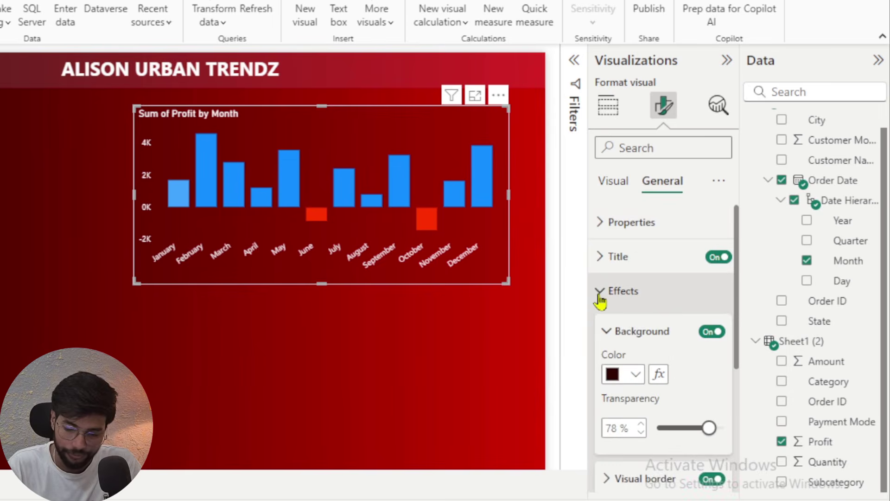
click(612, 378)
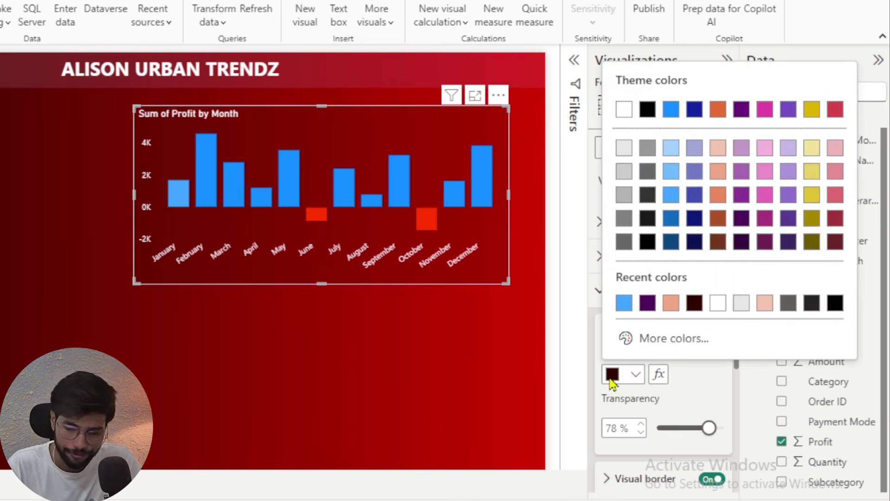
click(672, 151)
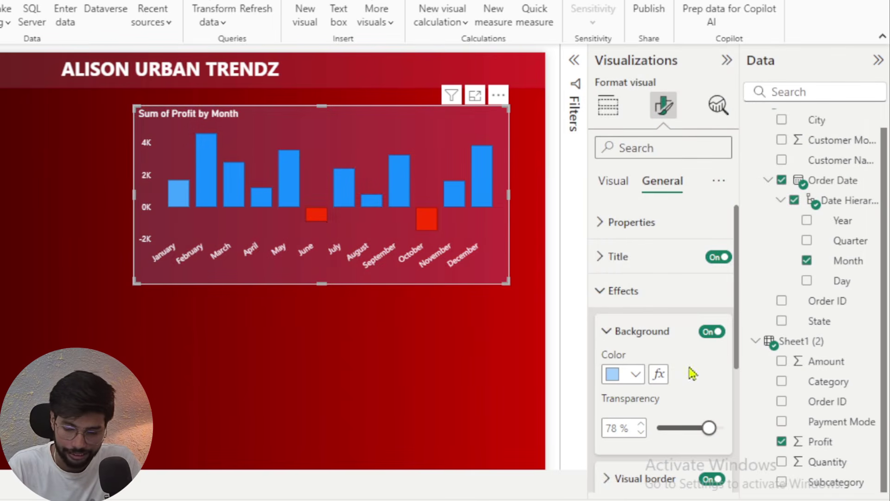
mouse_move(710, 433)
mouse_down()
mouse_move(745, 440)
mouse_move(741, 427)
mouse_move(727, 438)
mouse_move(713, 434)
mouse_up()
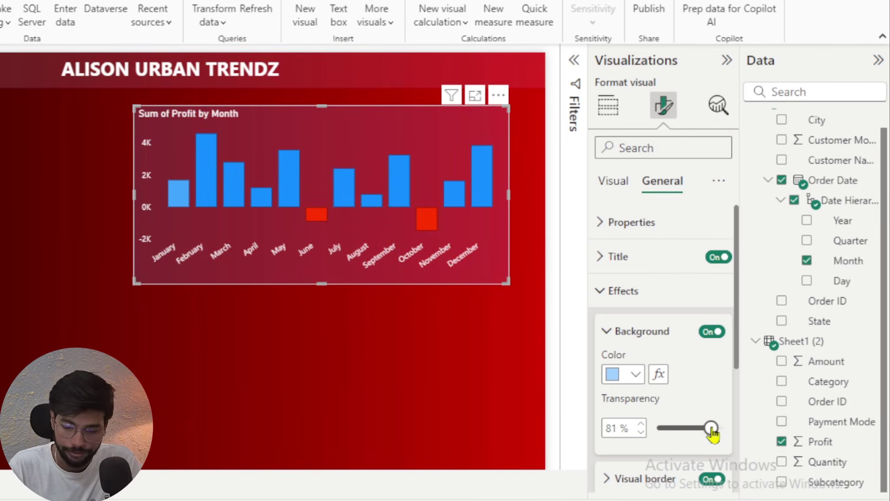
Set the profit-by-month chart's background color to dark gray with 85% transparency and deselect the chart.
click(613, 374)
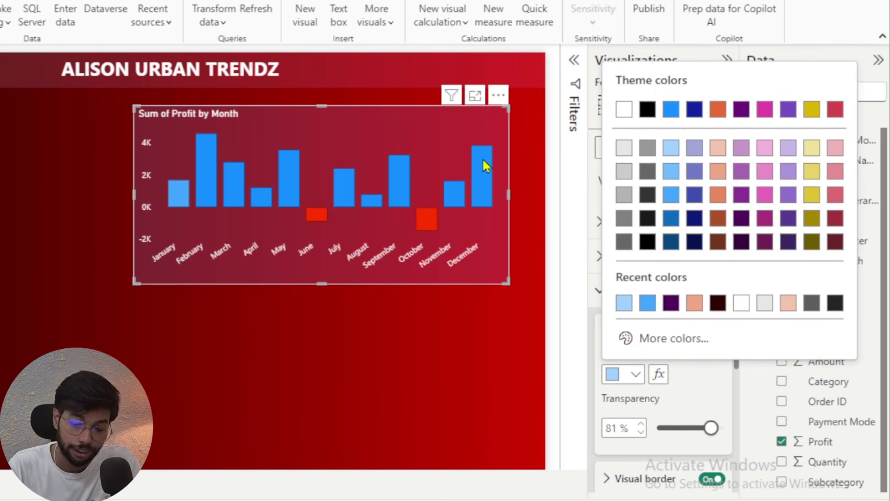
click(647, 172)
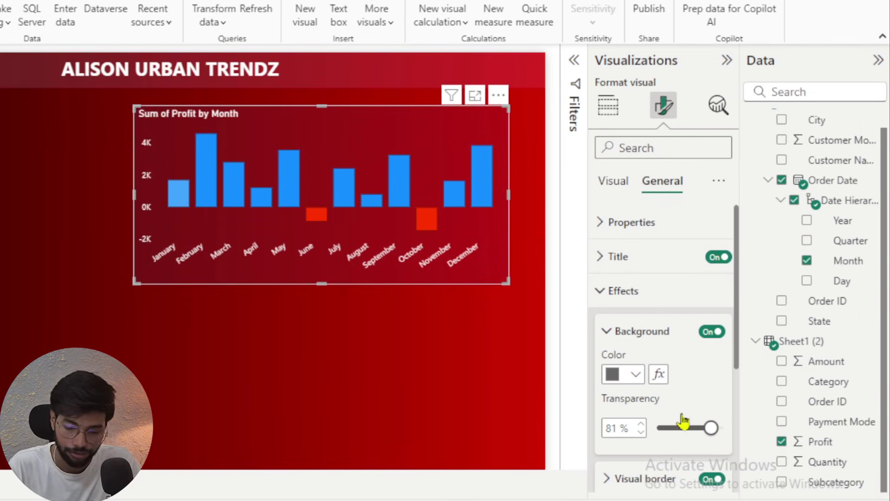
drag(715, 431, 712, 449)
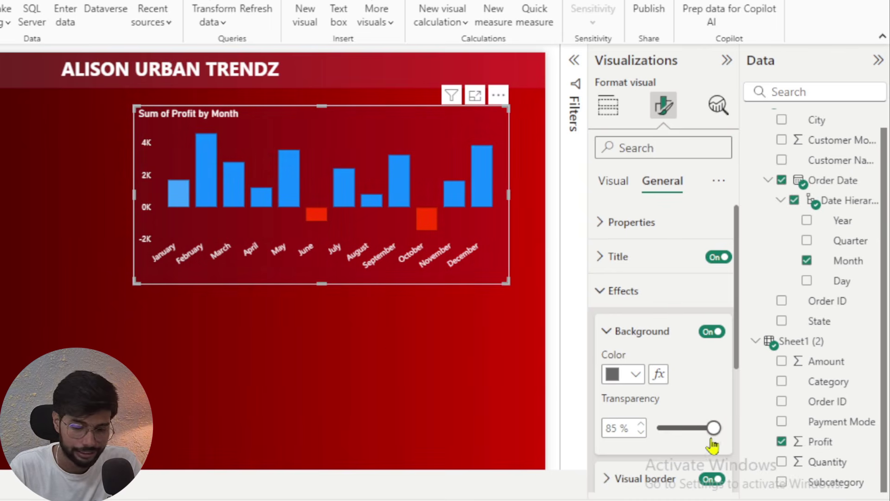
click(387, 337)
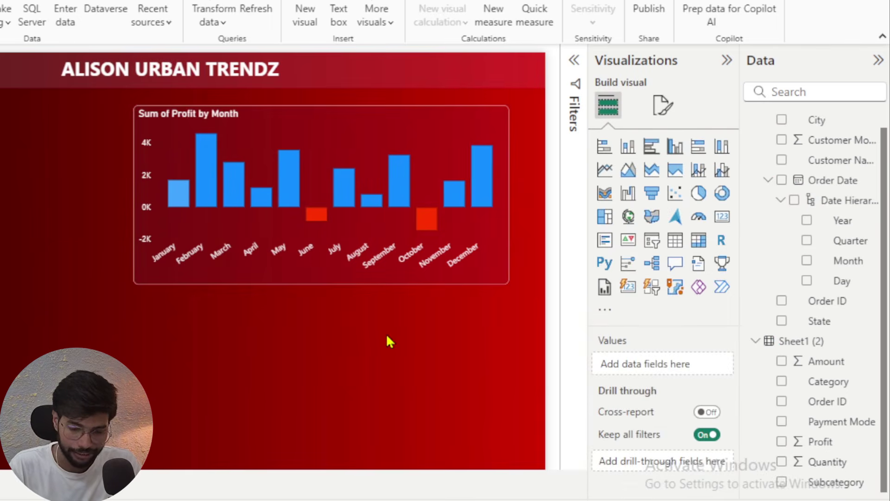
Duplicate the profit-by-month chart and place the copy directly below the original.
click(400, 145)
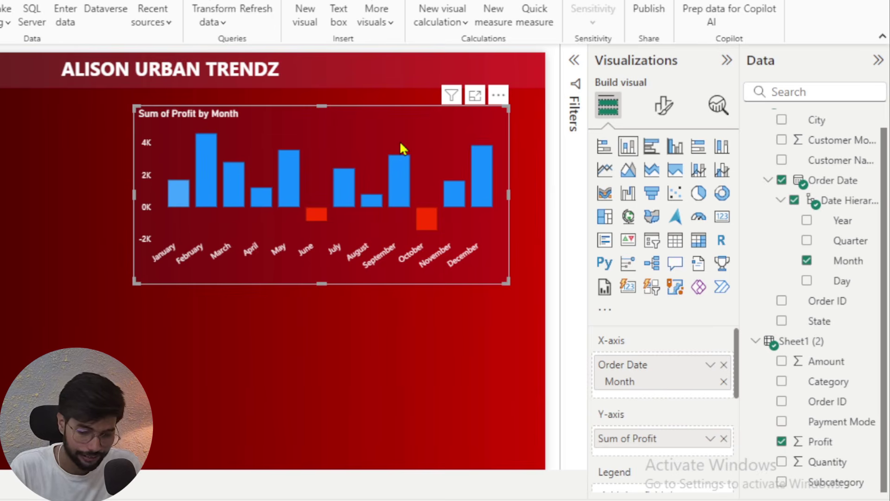
key(ctrl+v)
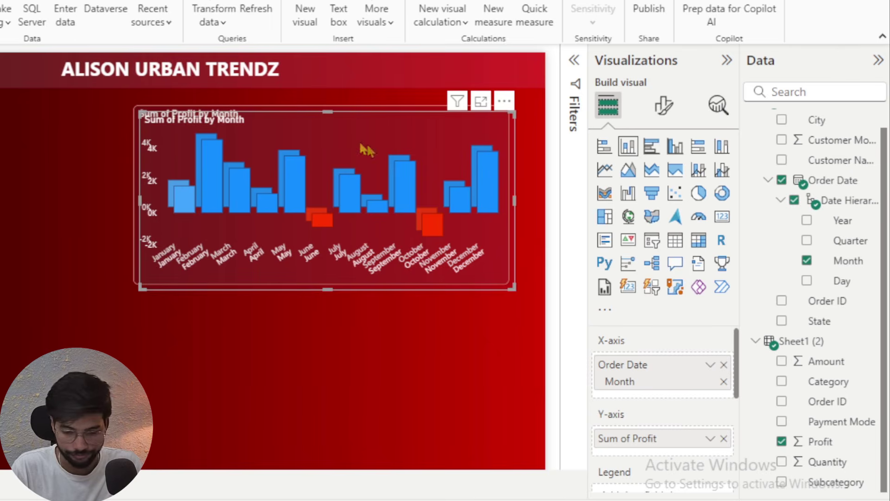
drag(344, 158, 338, 318)
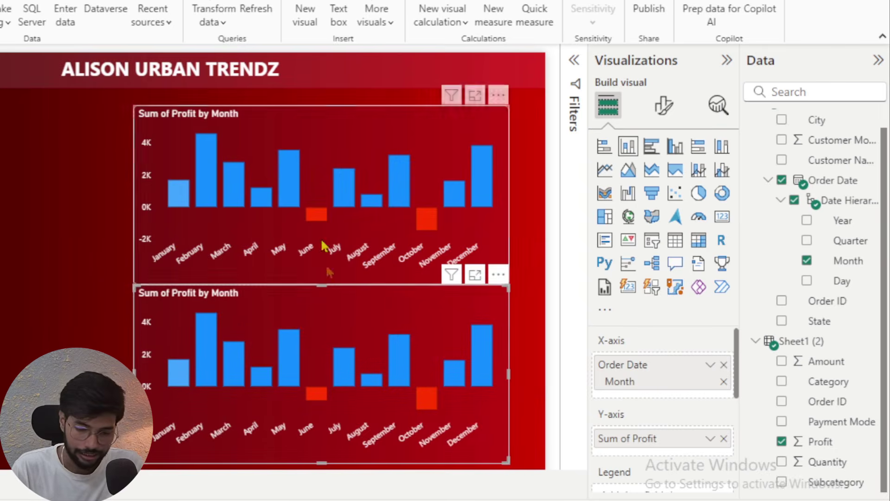
Shrink both charts from their upper-left corners, aligning their left edges and leaving a small gap between them.
click(316, 187)
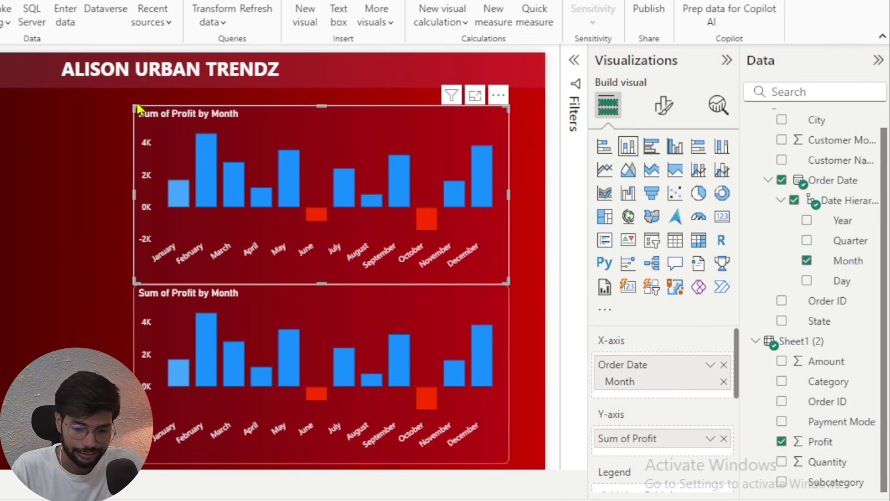
drag(133, 105, 152, 110)
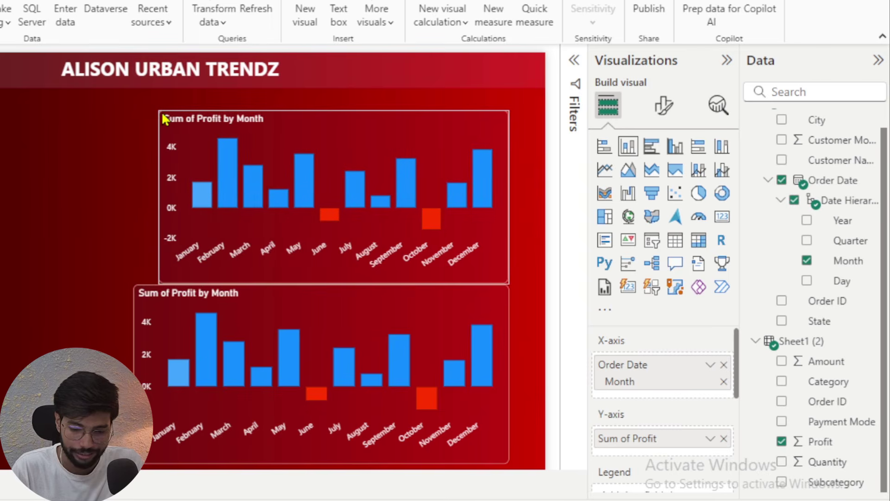
click(165, 120)
click(188, 323)
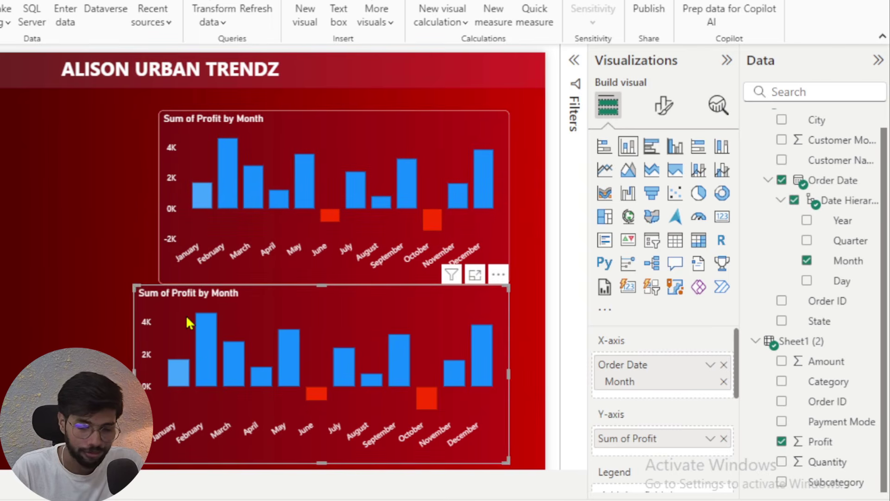
drag(138, 290, 170, 306)
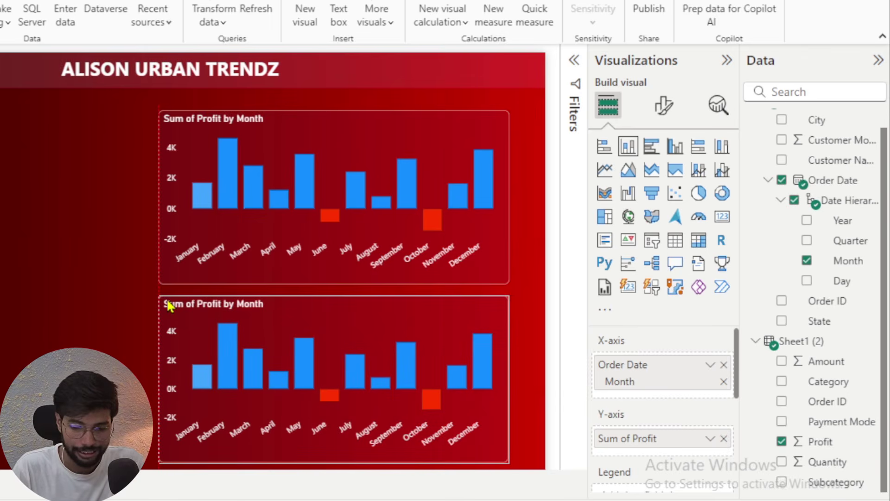
drag(170, 306, 170, 305)
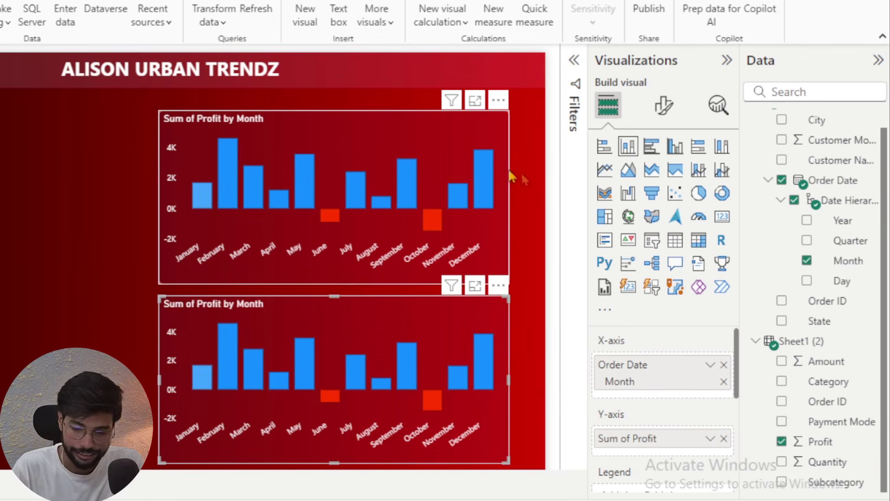
Widen both charts toward the page's right edge so that their right edges line up.
click(505, 186)
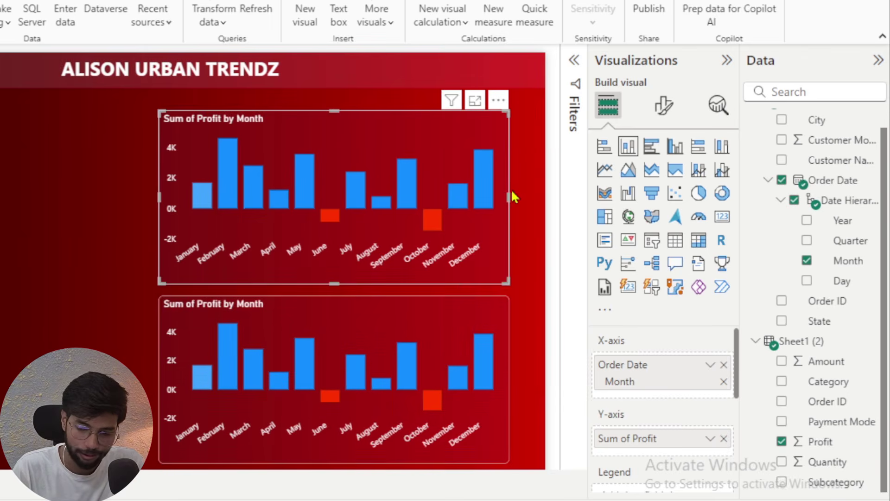
drag(508, 196, 534, 206)
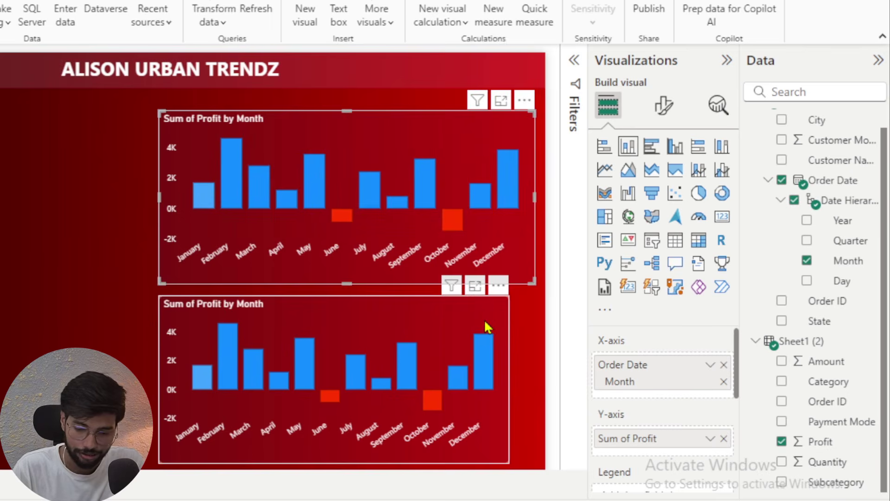
click(488, 327)
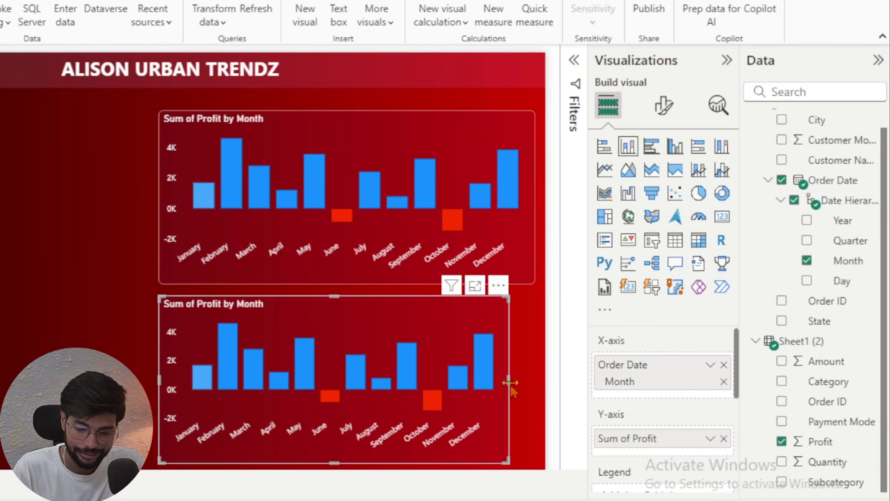
drag(508, 382, 534, 392)
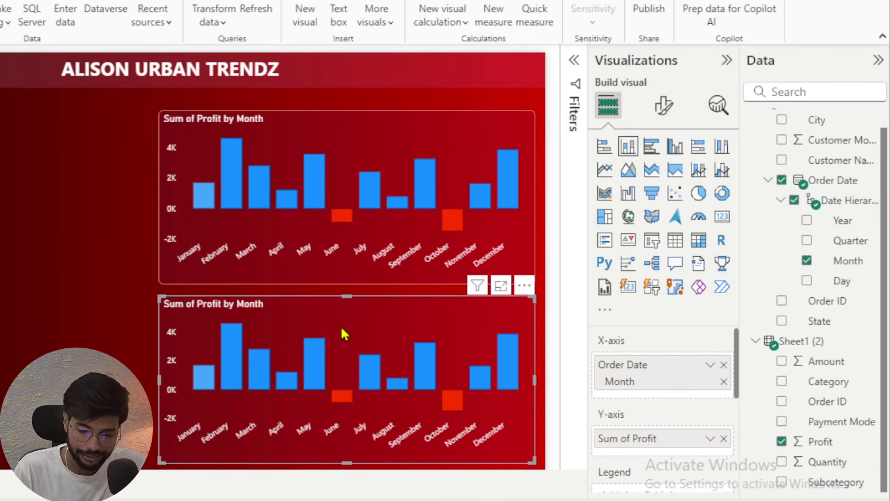
Convert the lower chart to a stacked bar chart and replace Order Date with State on its Y-axis.
click(610, 152)
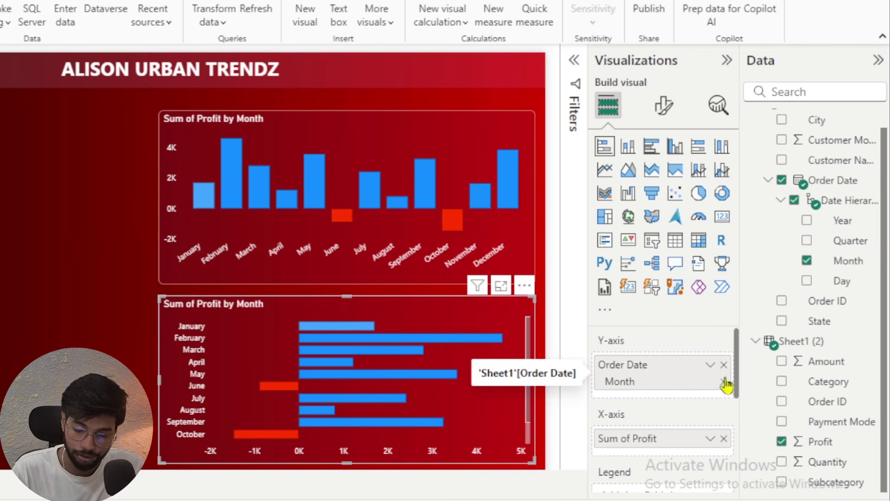
click(724, 365)
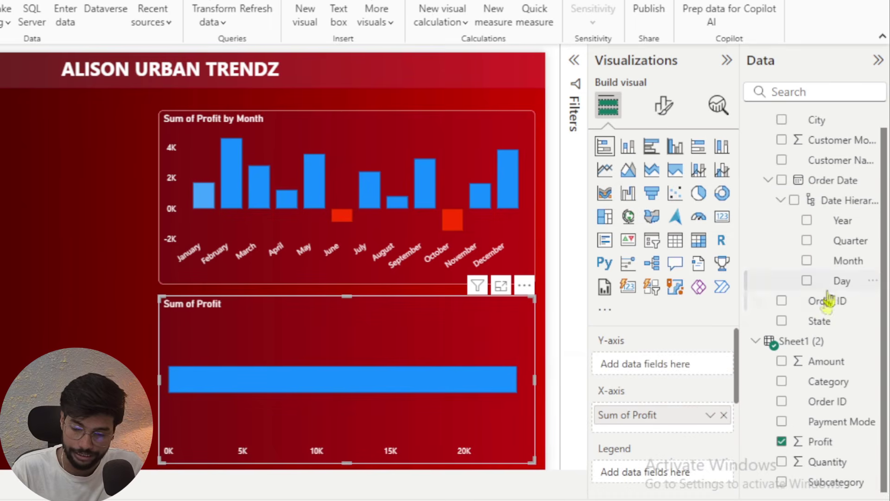
drag(820, 322, 657, 370)
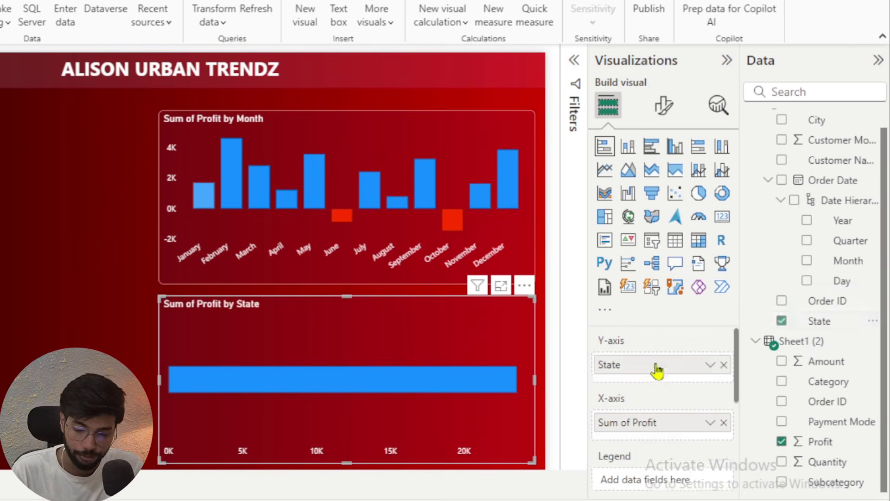
mouse_move(419, 359)
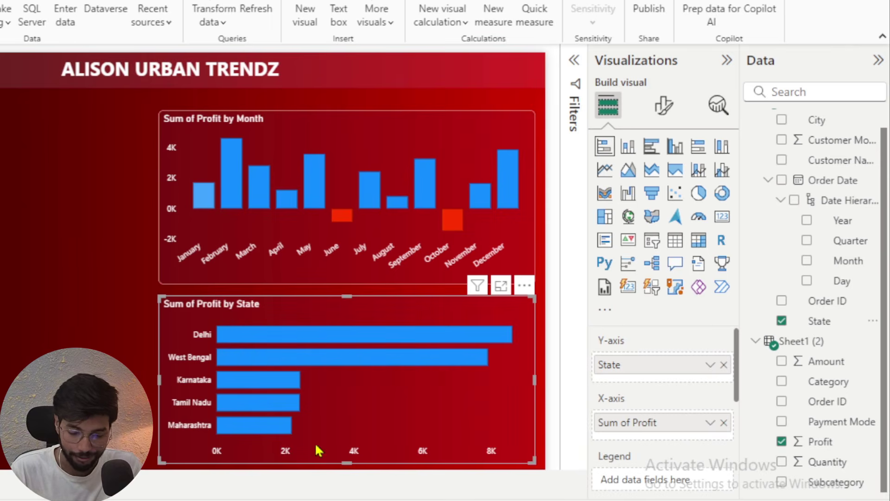
Preview the SalesReport dashboard for reference, return to the untitled report and inspect the profit bars for the individual states.
mouse_move(500, 498)
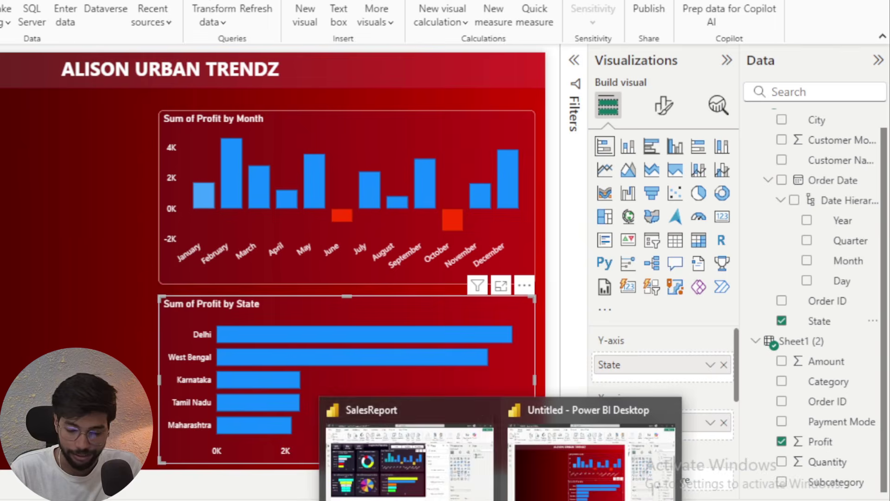
mouse_move(429, 471)
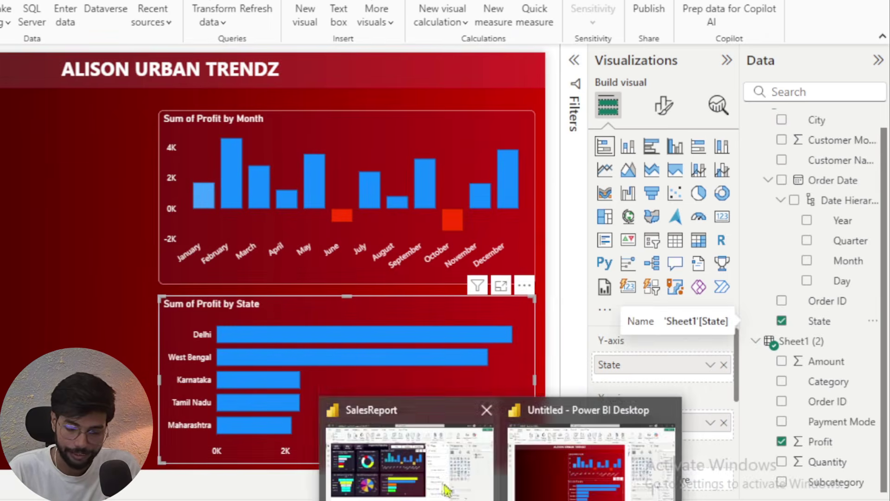
mouse_move(441, 485)
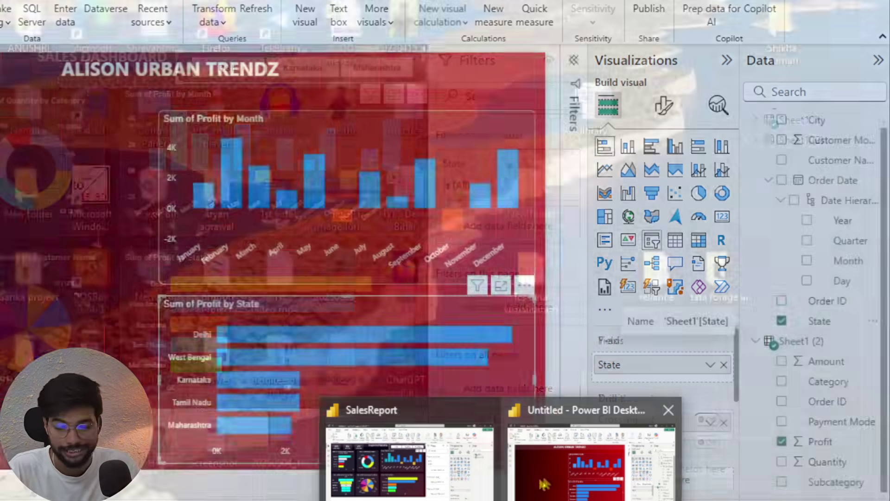
mouse_move(545, 474)
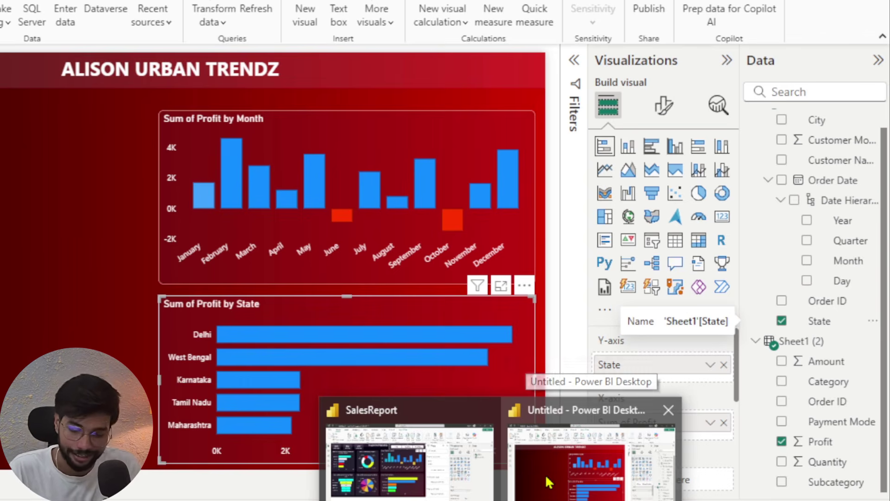
click(546, 474)
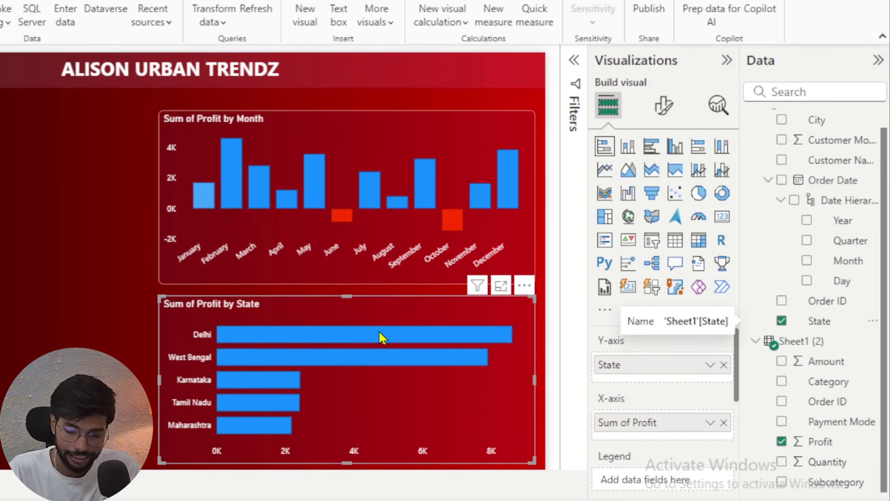
mouse_move(379, 337)
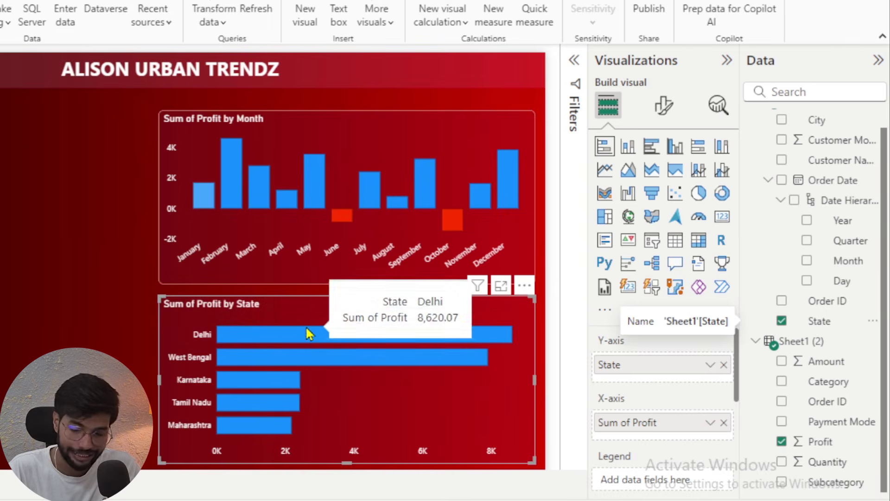
mouse_move(292, 360)
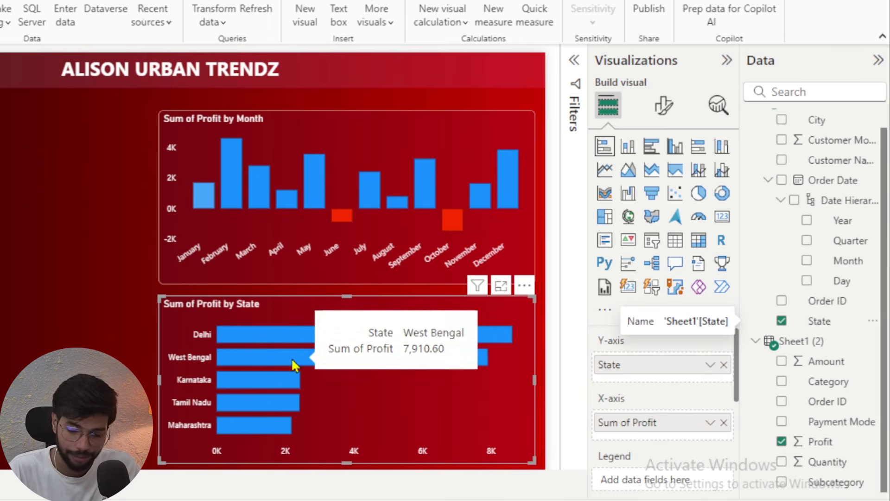
mouse_move(242, 386)
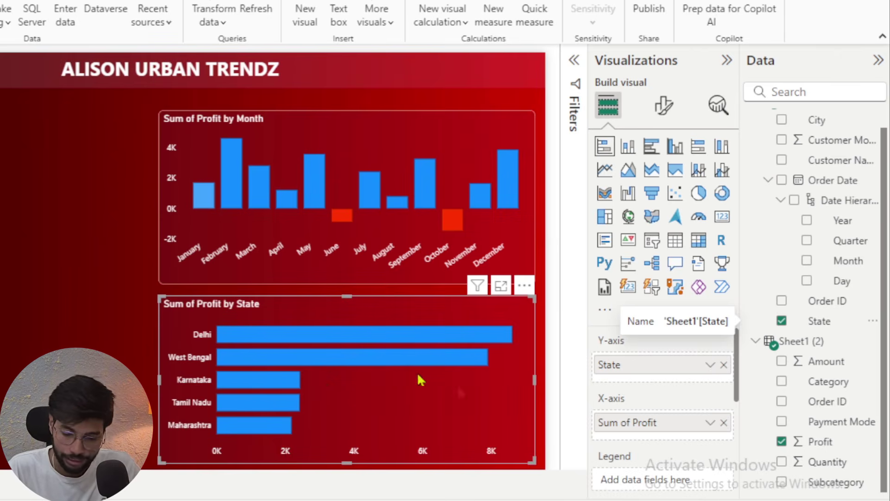
In the profit-by-state chart, apply the bar colour settings to Delhi only and make its bar yellow.
click(665, 108)
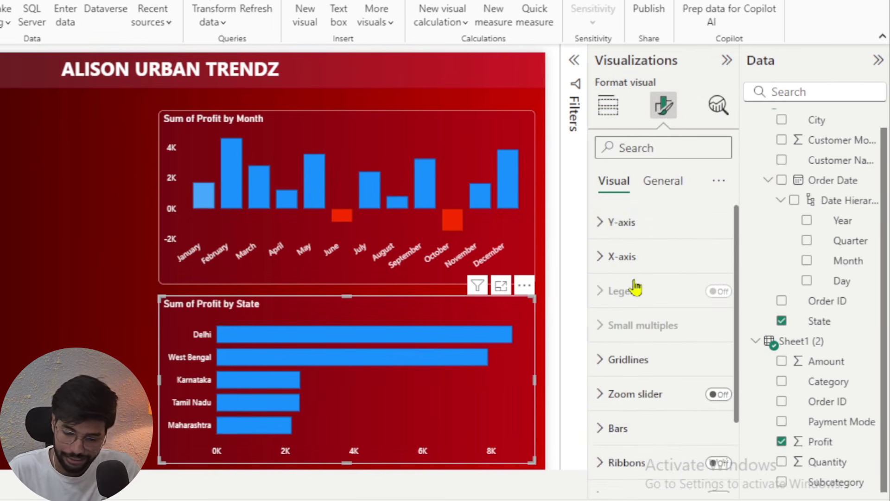
scroll(635, 287, down, 2)
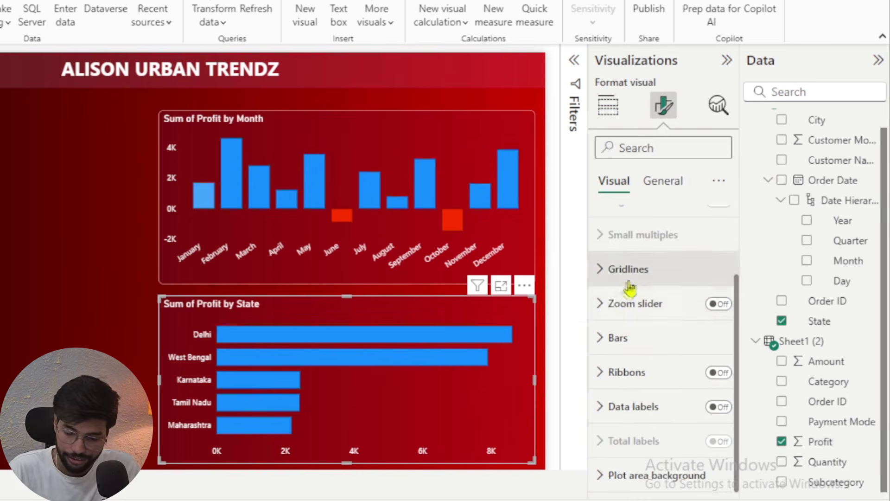
click(636, 338)
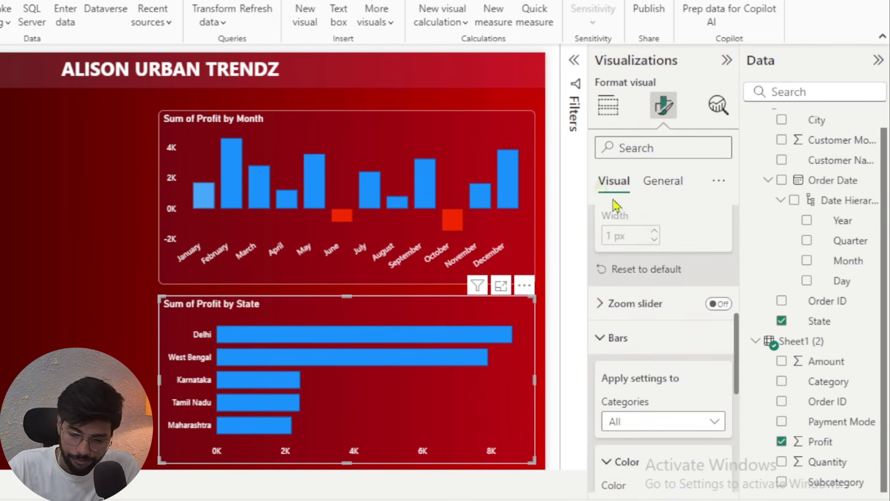
scroll(624, 343, down, 3)
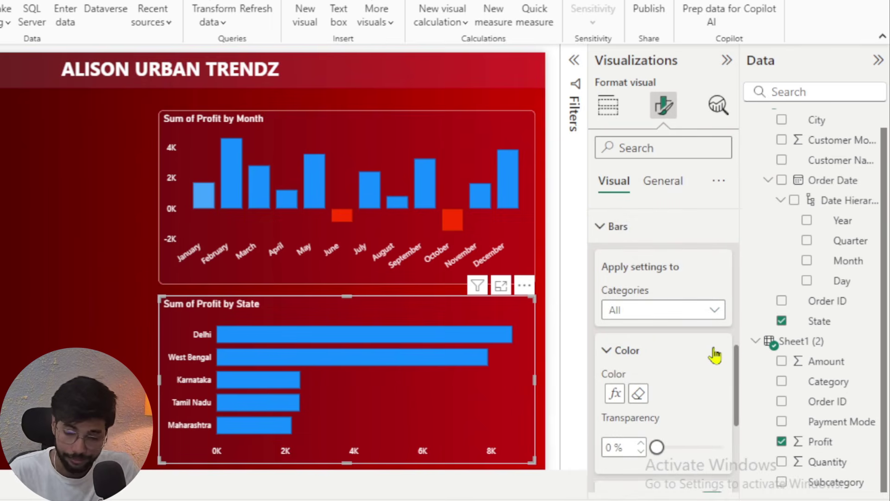
click(715, 311)
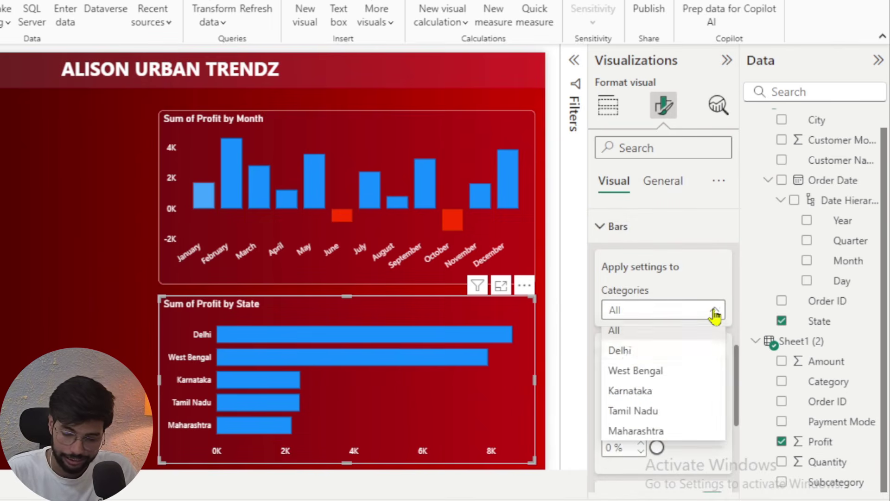
click(621, 350)
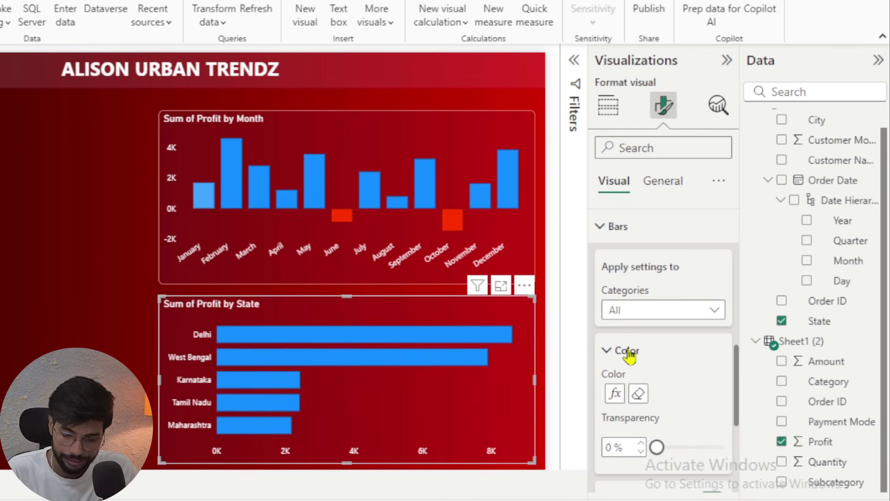
click(612, 394)
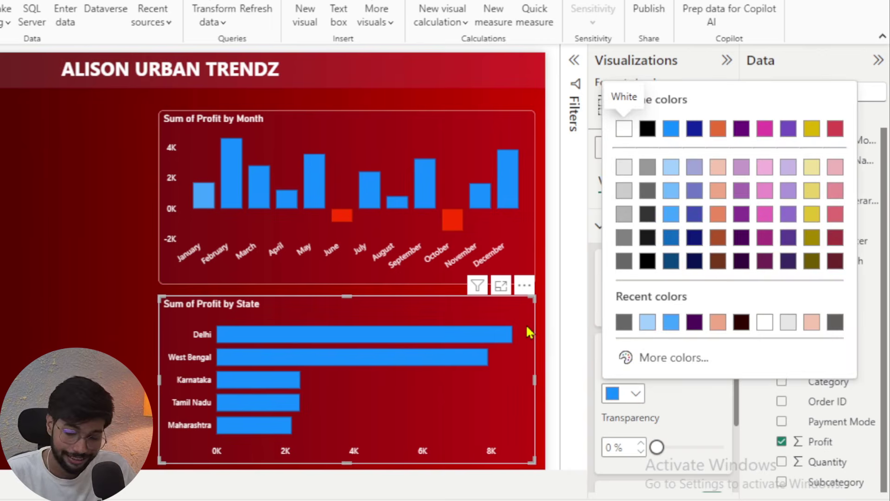
click(648, 265)
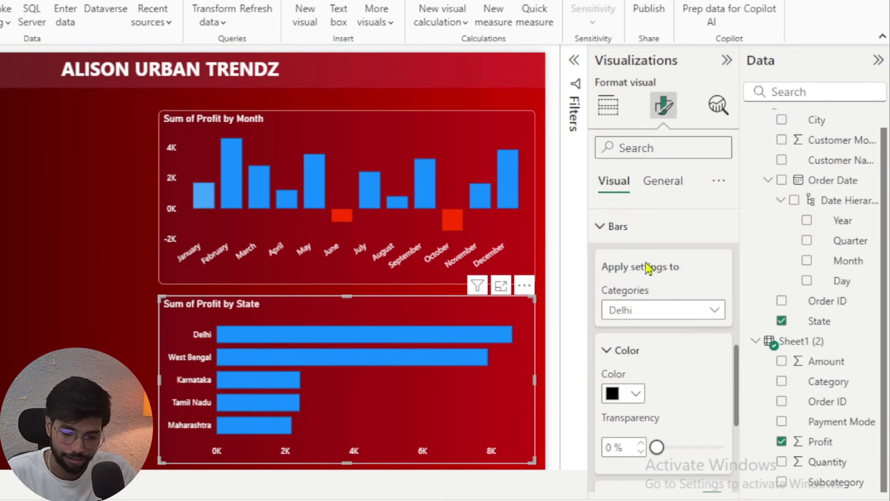
click(617, 398)
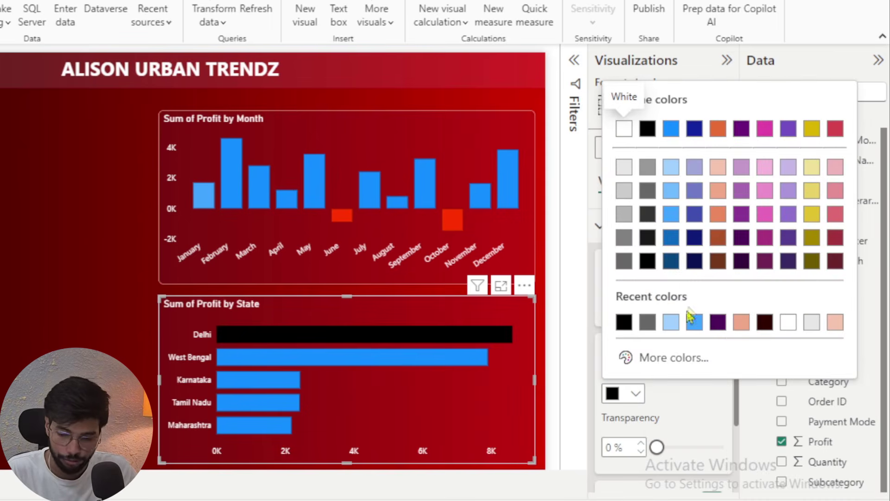
click(813, 215)
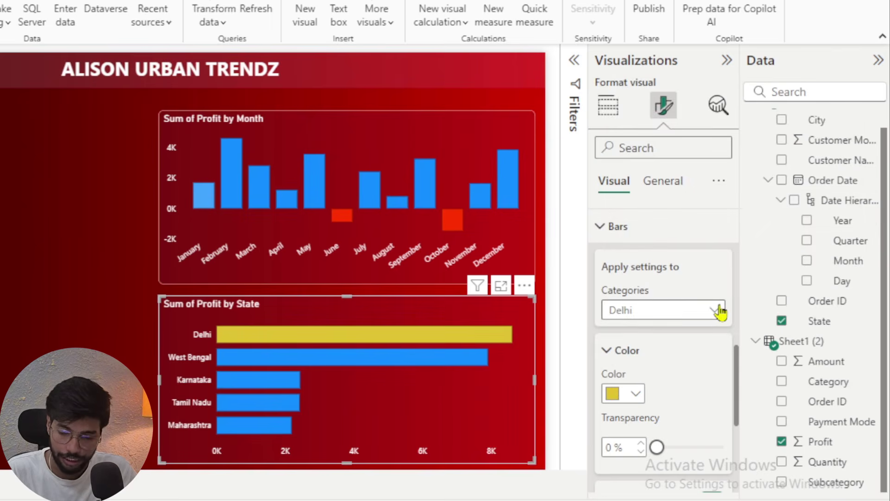
Recolour the West Bengal bar in the profit-by-state chart to dark olive yellow.
click(721, 309)
click(627, 371)
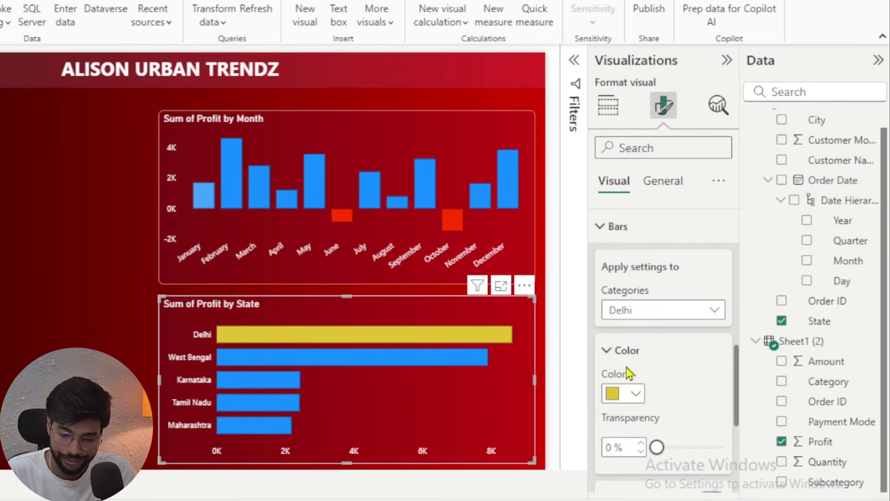
click(621, 398)
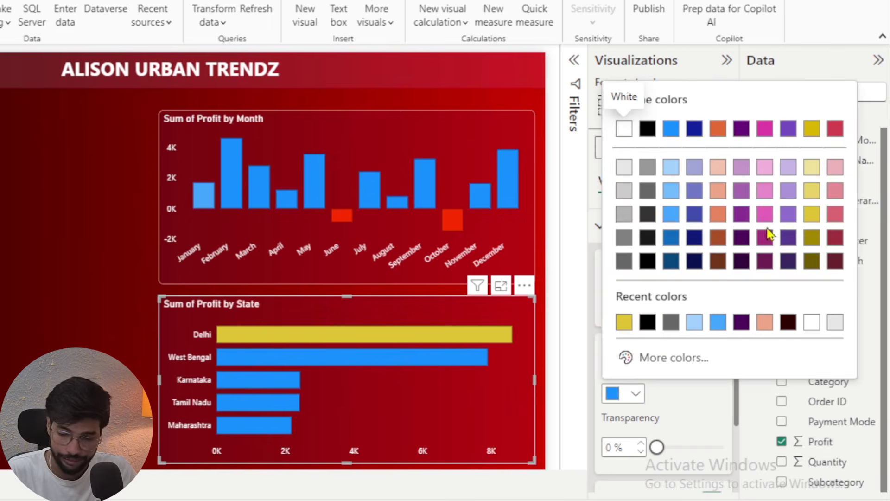
click(820, 242)
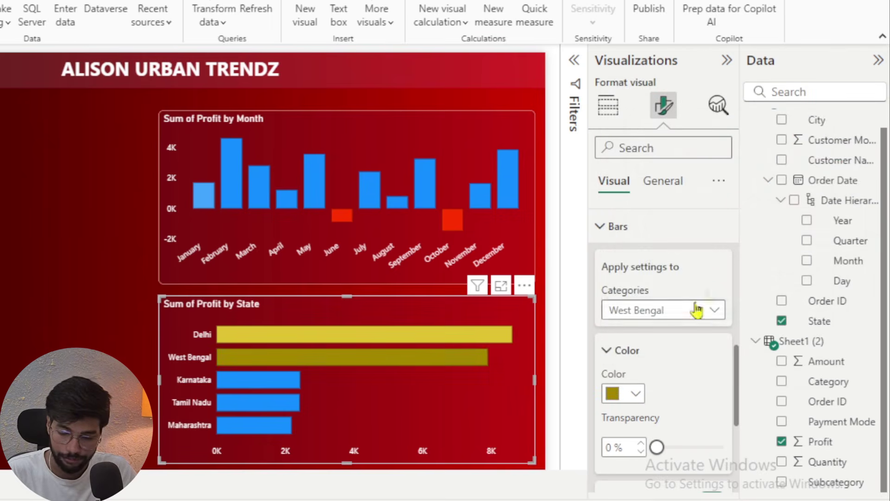
Recolour the Karnataka bar in the profit-by-state chart, trying indigo before settling on light grey.
click(716, 310)
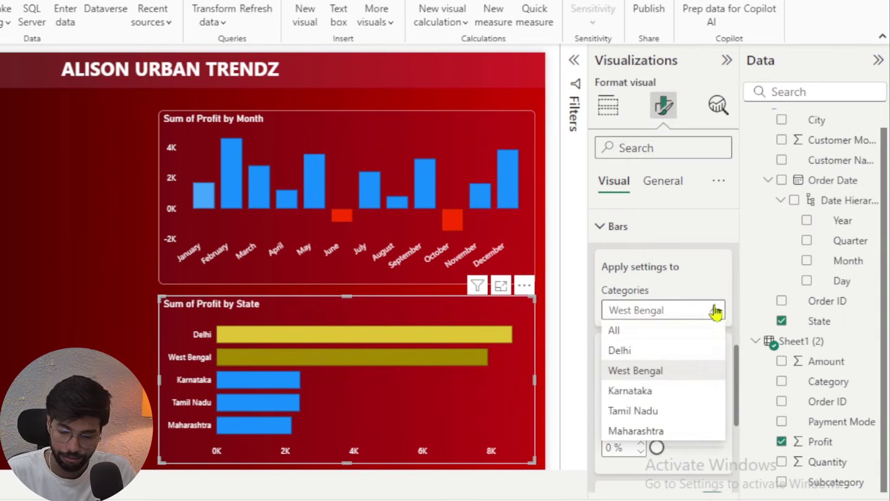
click(646, 392)
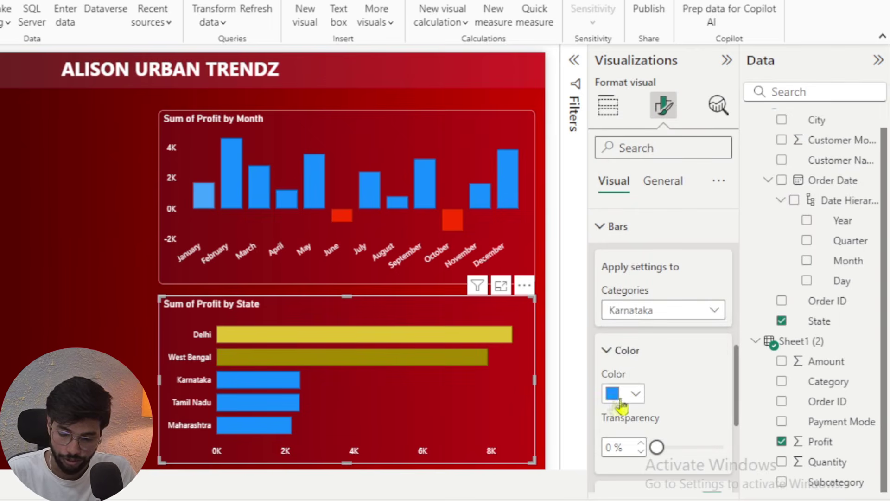
click(612, 394)
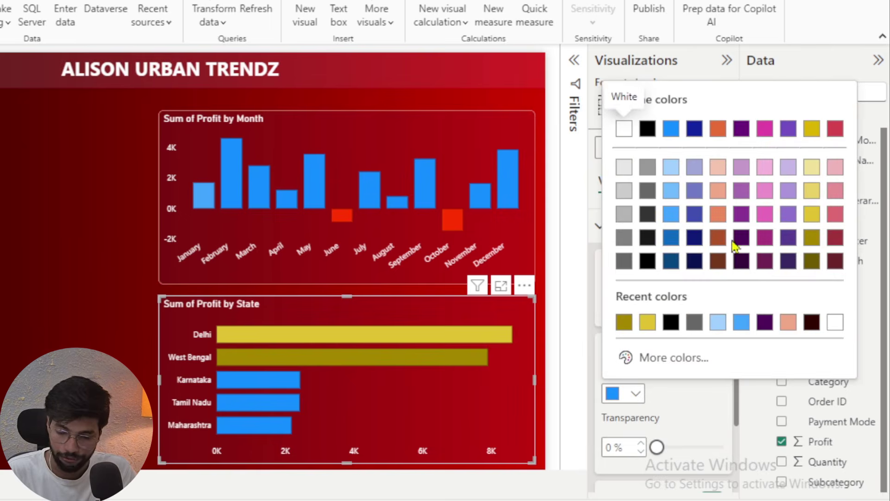
click(695, 215)
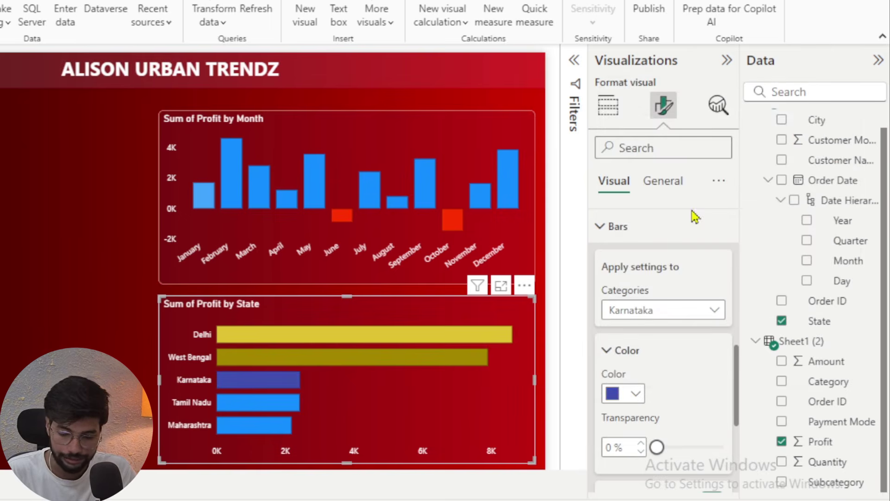
click(615, 403)
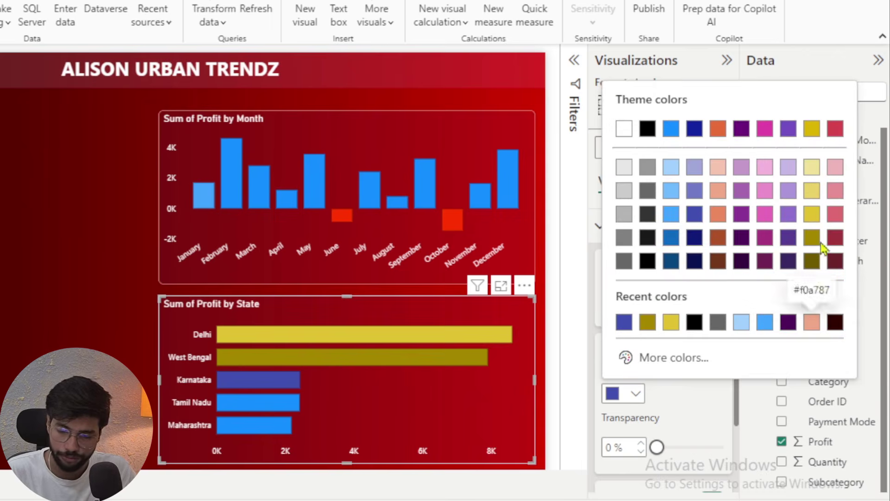
click(626, 168)
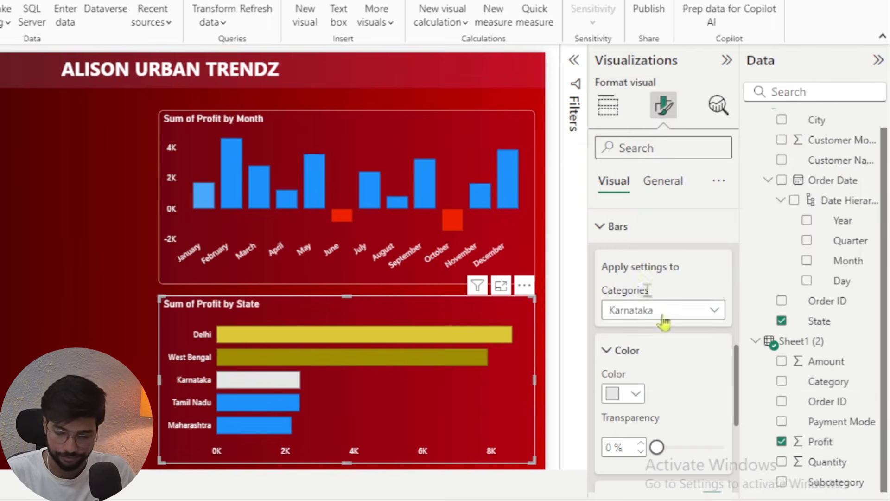
Recolour the Tamil Nadu bar in the profit-by-state chart to light pink.
click(715, 314)
click(643, 411)
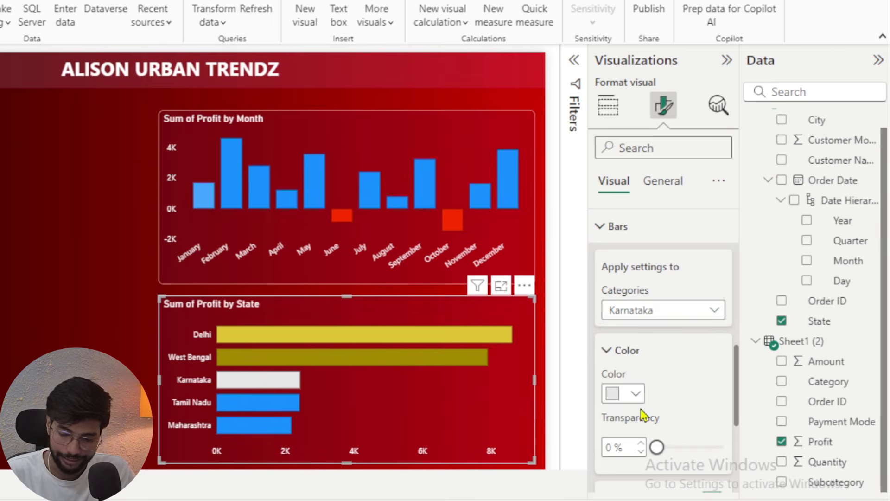
click(611, 393)
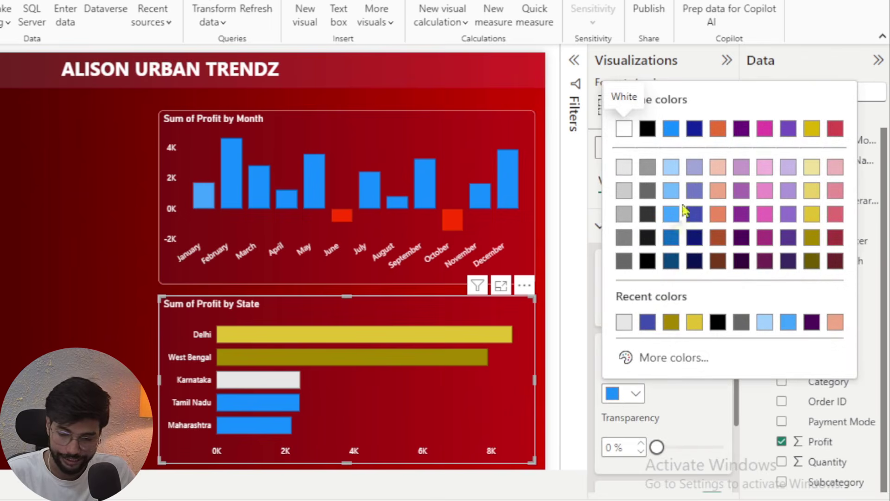
click(838, 169)
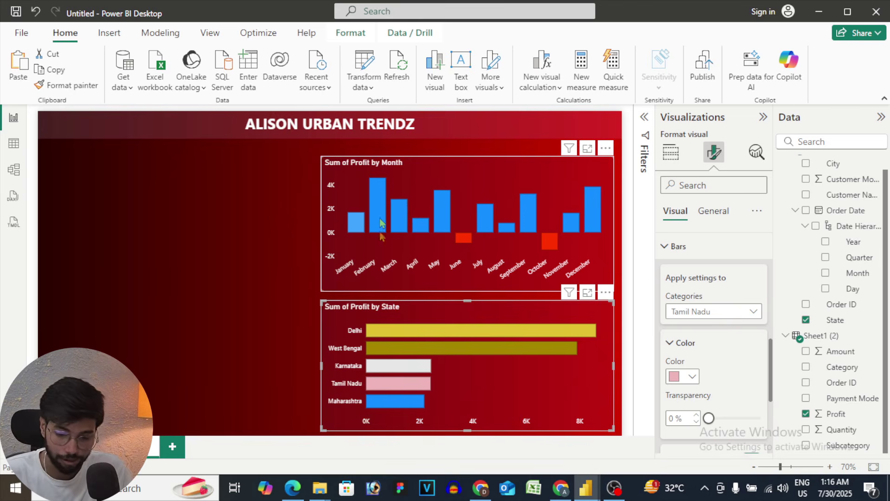
Try converting the profit-by-state chart to a donut chart.
mouse_move(380, 215)
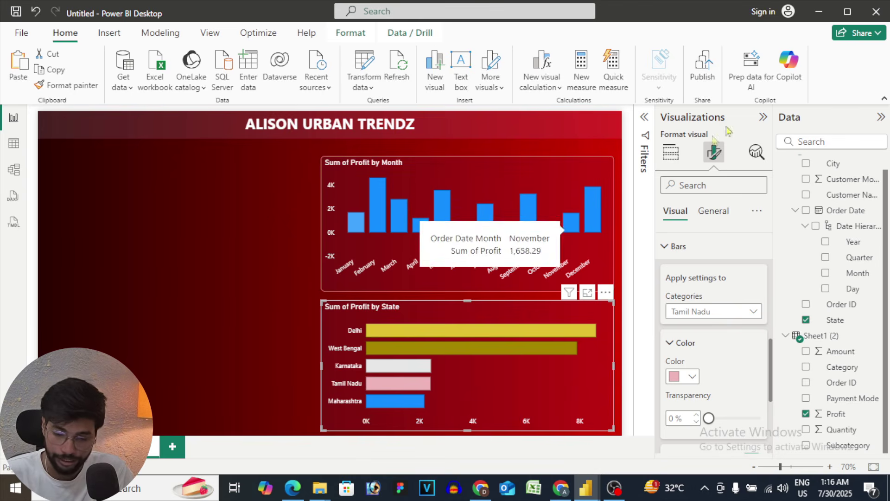
click(672, 155)
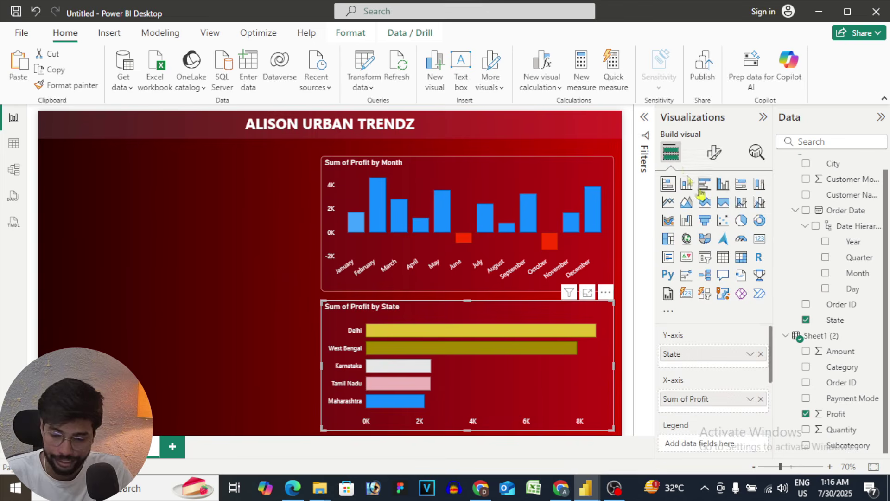
click(759, 226)
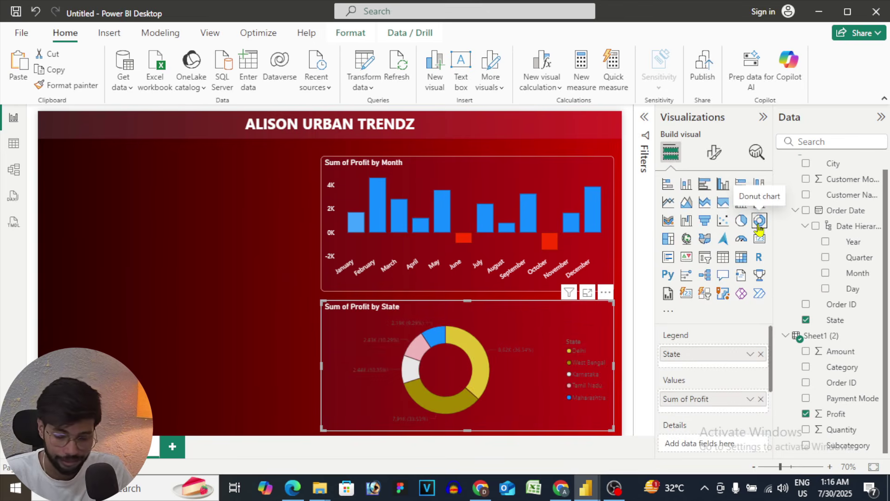
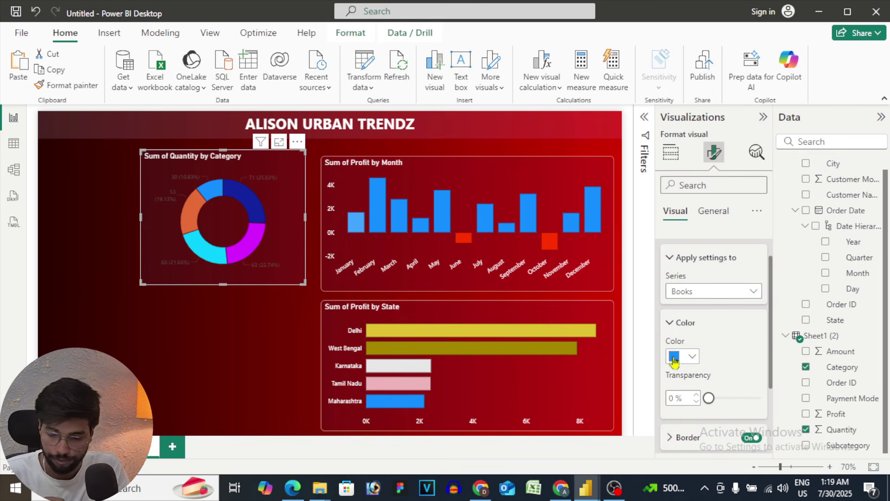
Give the Books slice of the quantity-by-category donut chart a custom bright orange, #FF5F0F.
click(676, 358)
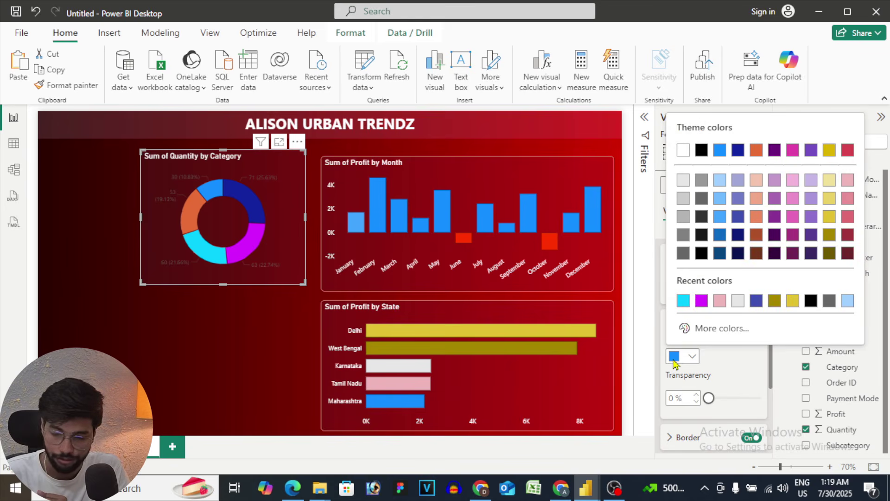
click(698, 327)
click(685, 283)
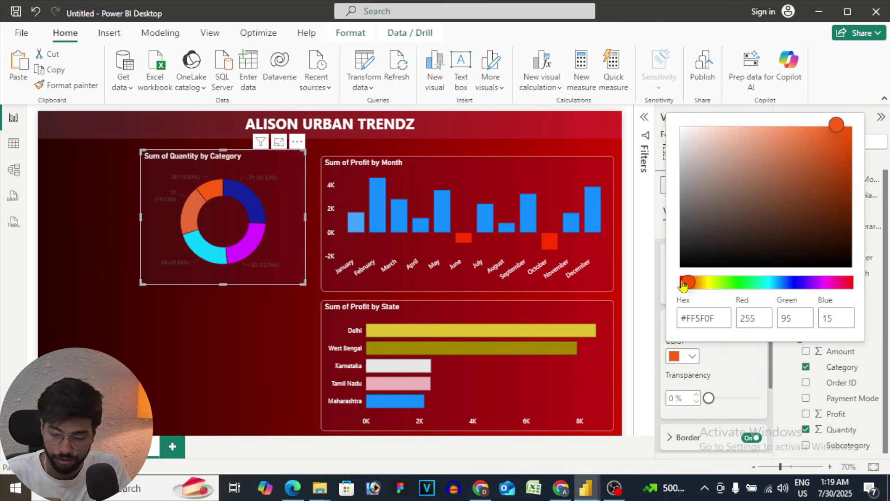
click(732, 366)
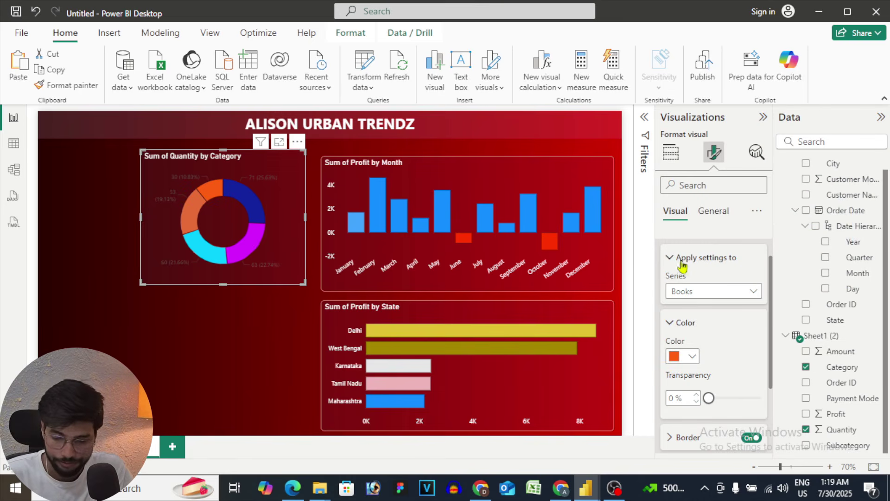
Set the donut chart's detail label values to white at font size 10 and check its individual slices.
scroll(683, 267, down, 5)
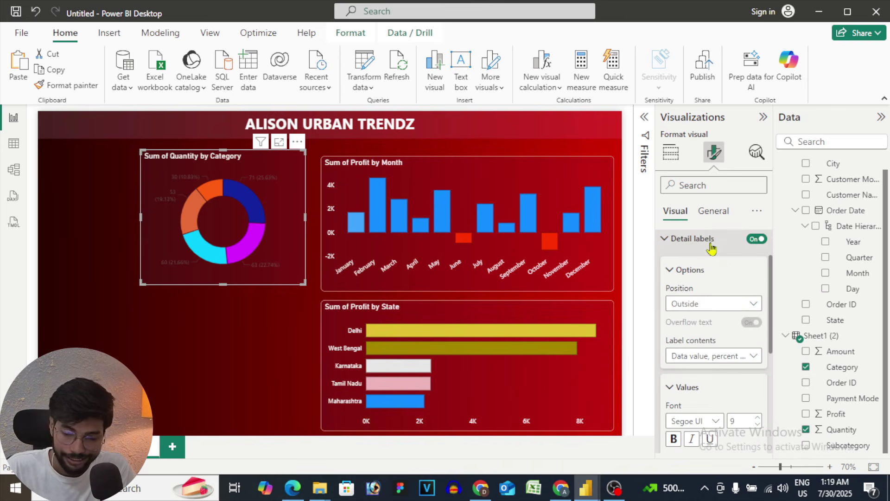
scroll(710, 253, down, 4)
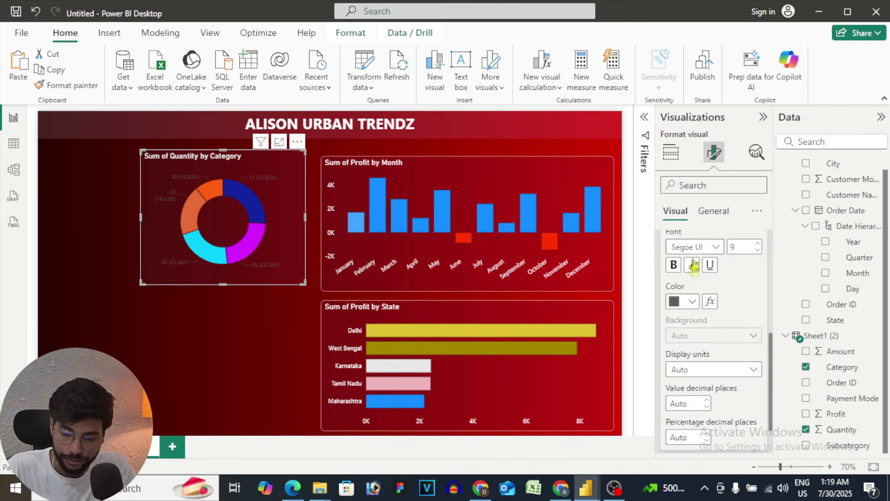
click(681, 306)
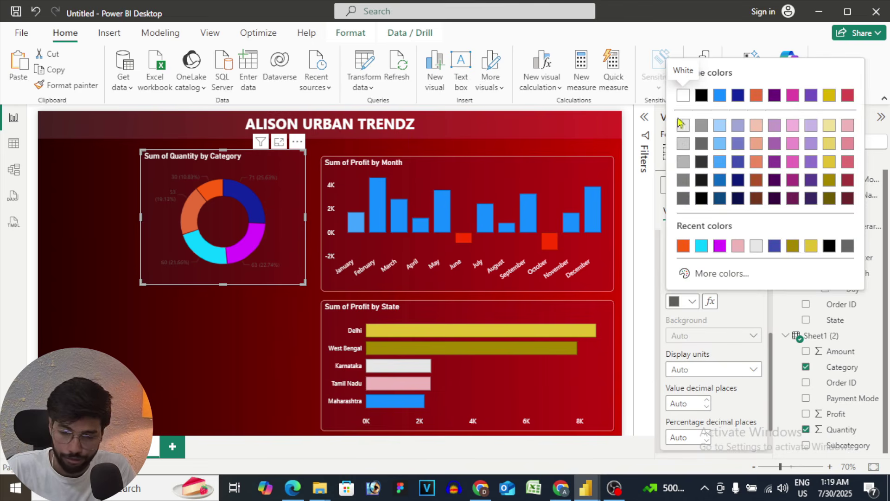
click(678, 96)
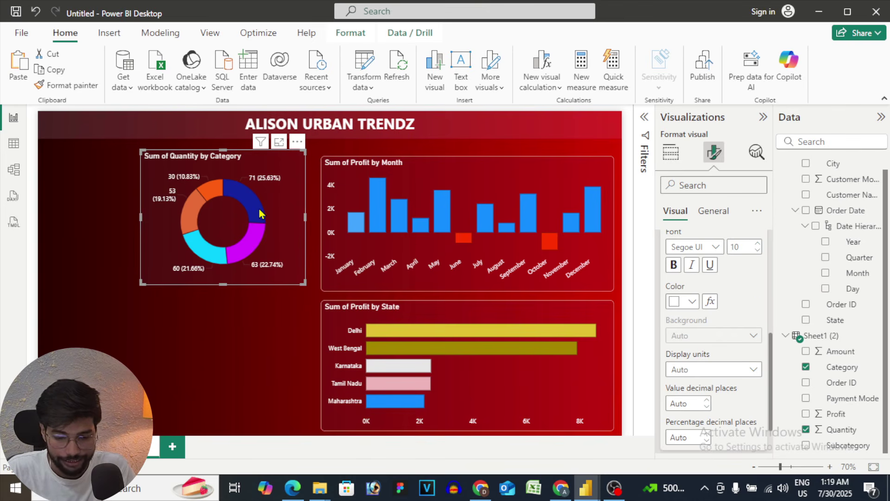
mouse_move(260, 213)
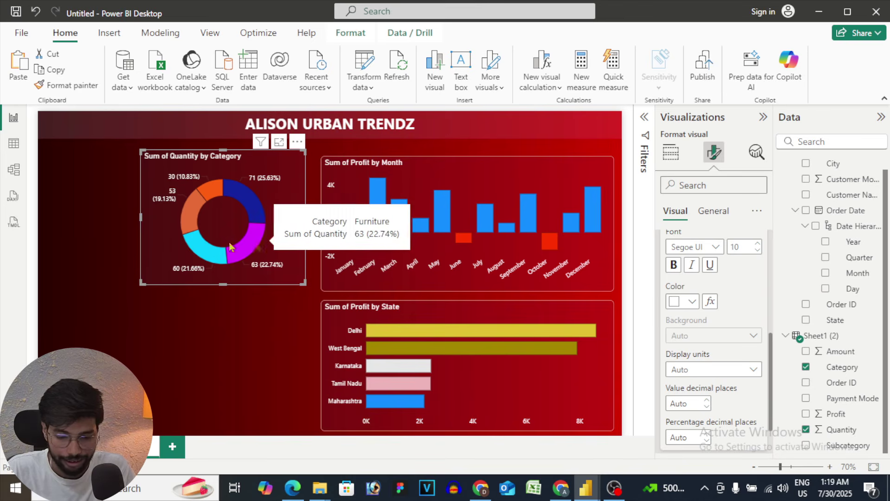
mouse_move(195, 250)
mouse_move(193, 213)
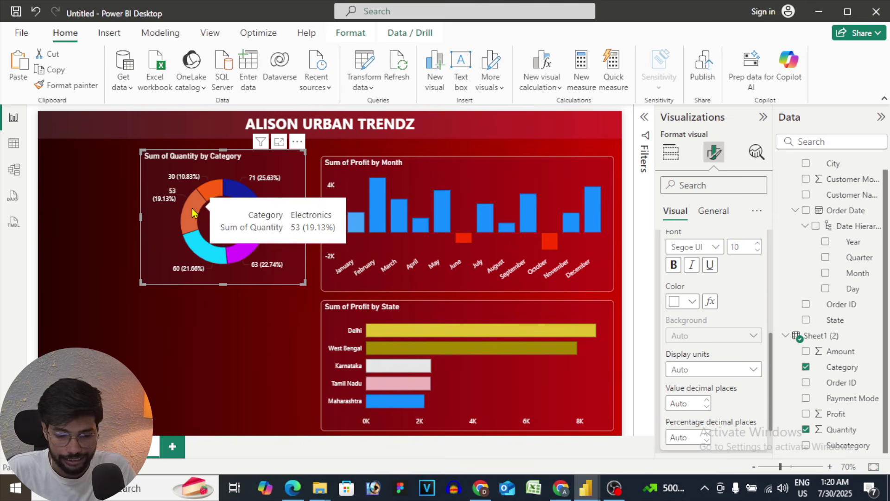
Shrink the quantity-by-category donut chart and position it close beside the profit-by-month chart.
mouse_move(219, 193)
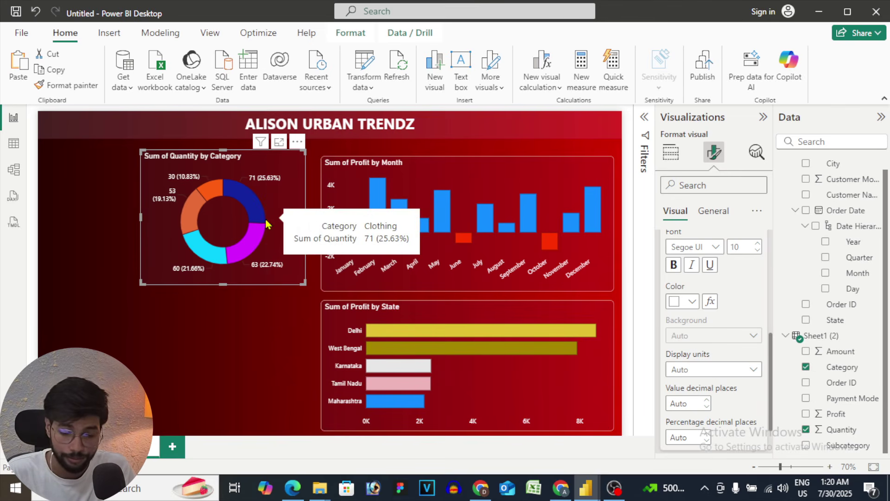
click(667, 155)
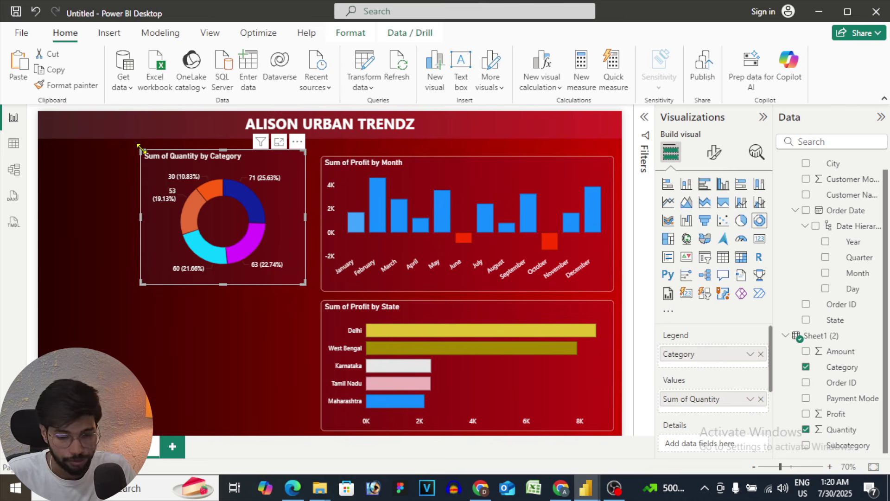
drag(141, 148, 172, 169)
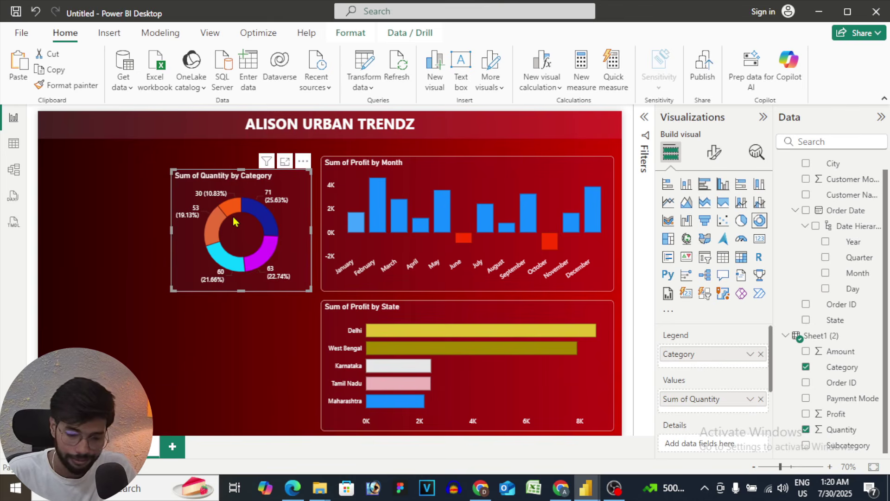
Add a pie chart with Customer Name as the legend and Quantity as the values.
click(261, 342)
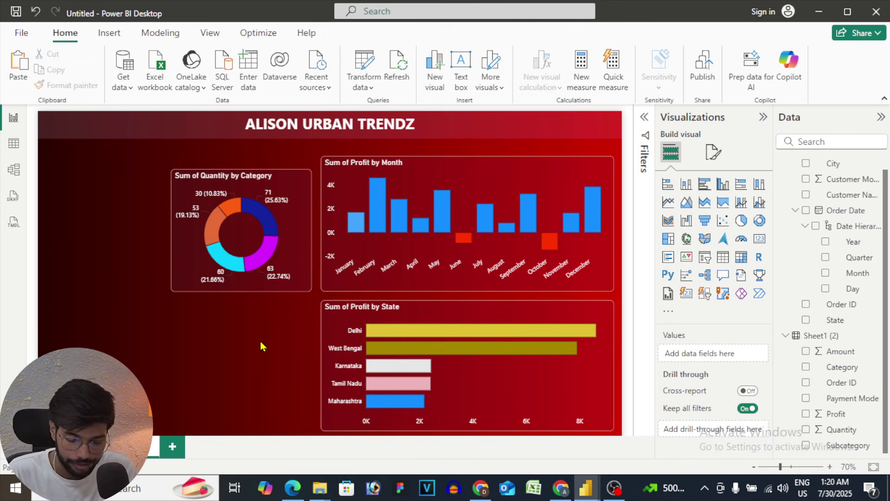
click(742, 220)
drag(321, 368, 219, 376)
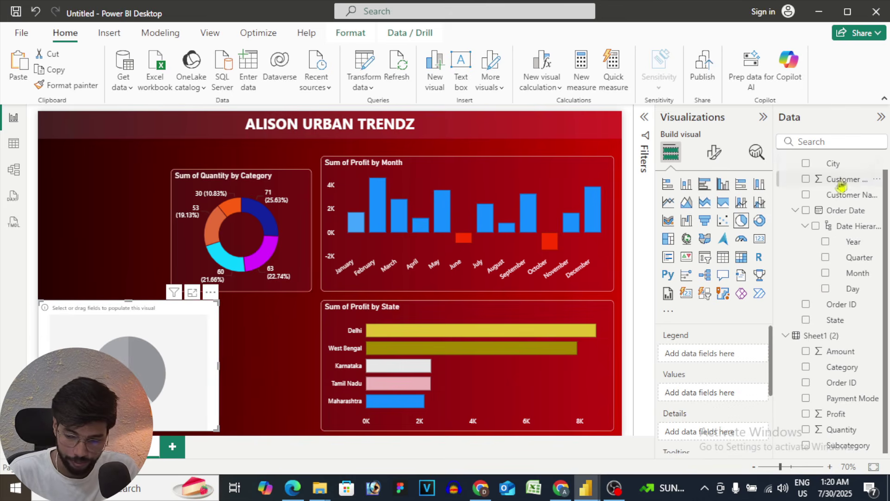
drag(855, 200, 727, 359)
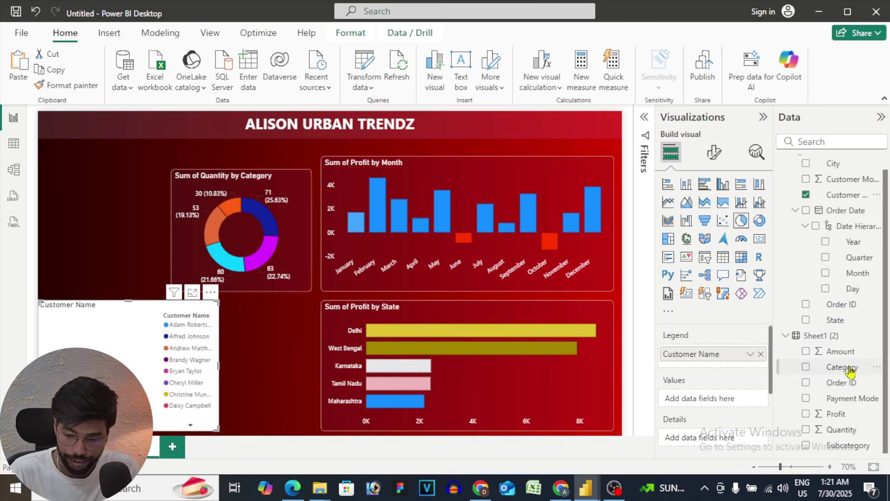
drag(846, 437, 723, 406)
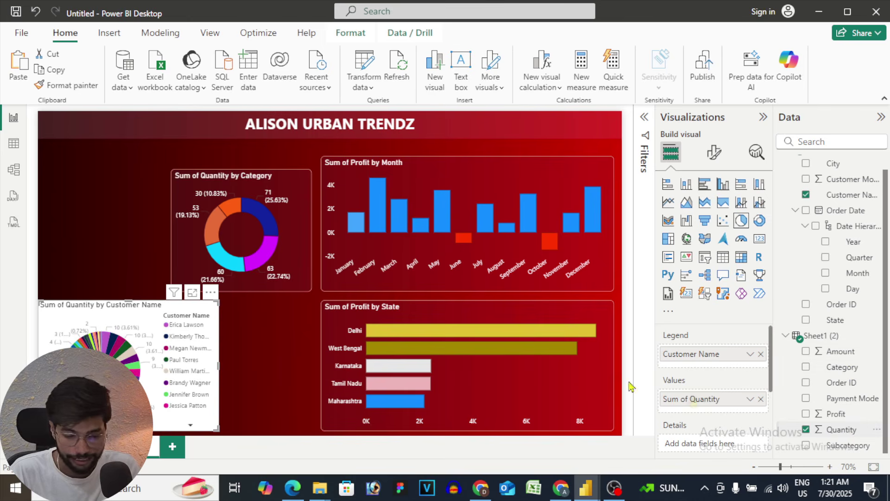
Move the quantity-by-customer pie chart towards the page centre and enlarge it to examine its slices.
drag(193, 368, 306, 352)
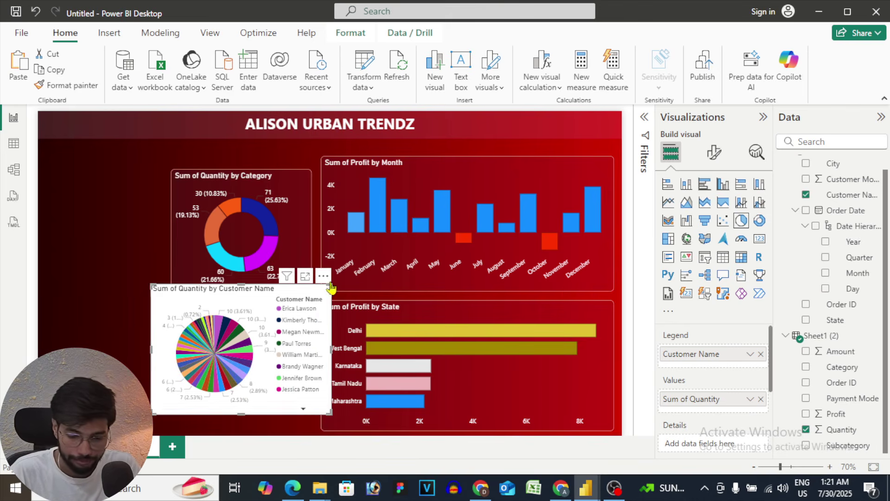
drag(332, 287, 525, 151)
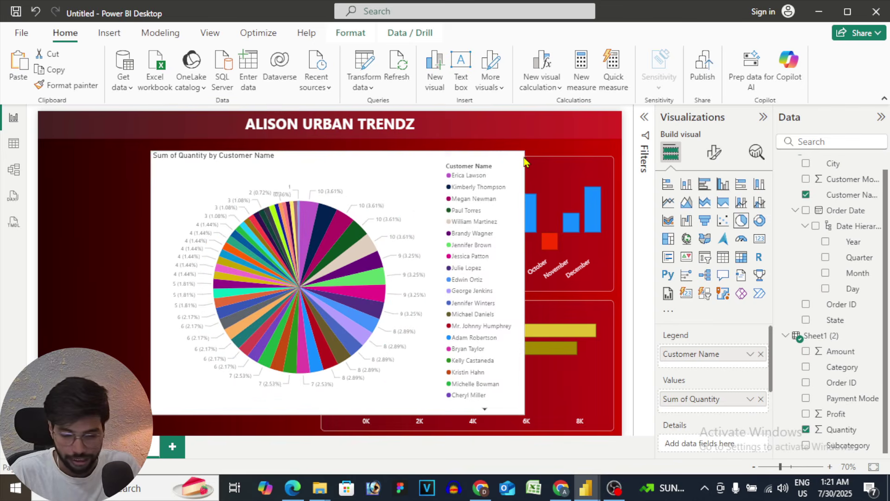
mouse_move(249, 234)
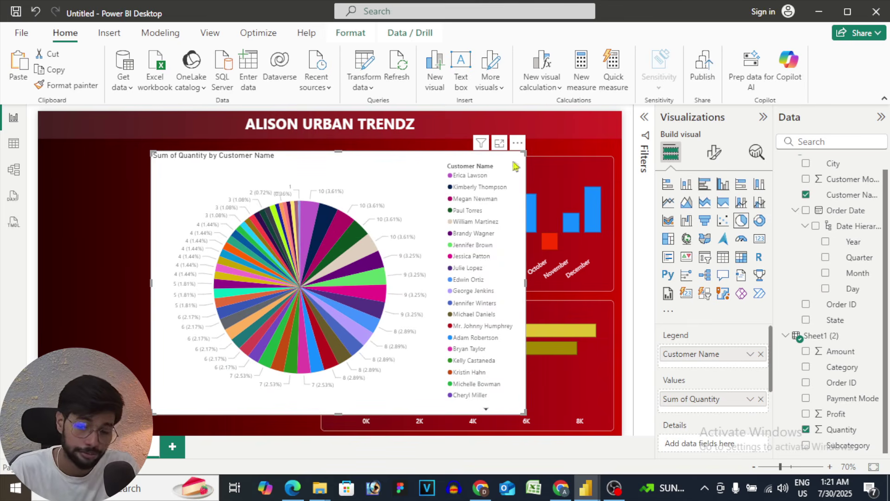
drag(524, 155, 440, 177)
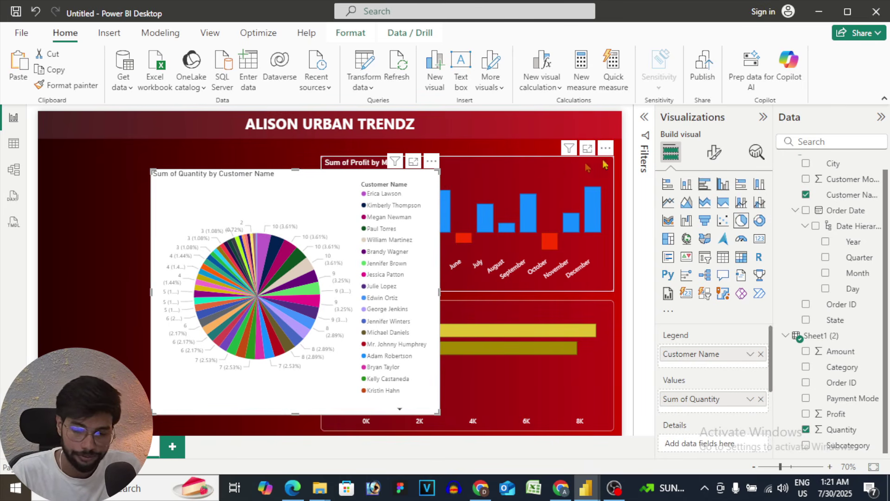
click(645, 119)
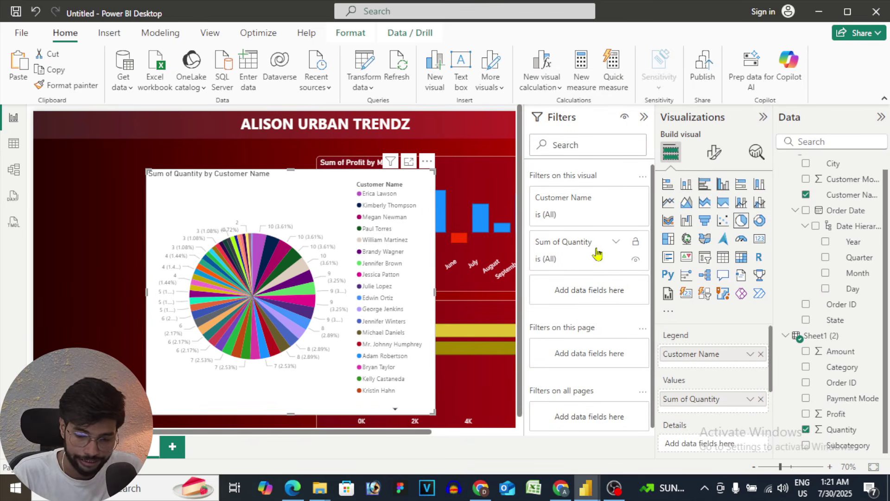
click(597, 253)
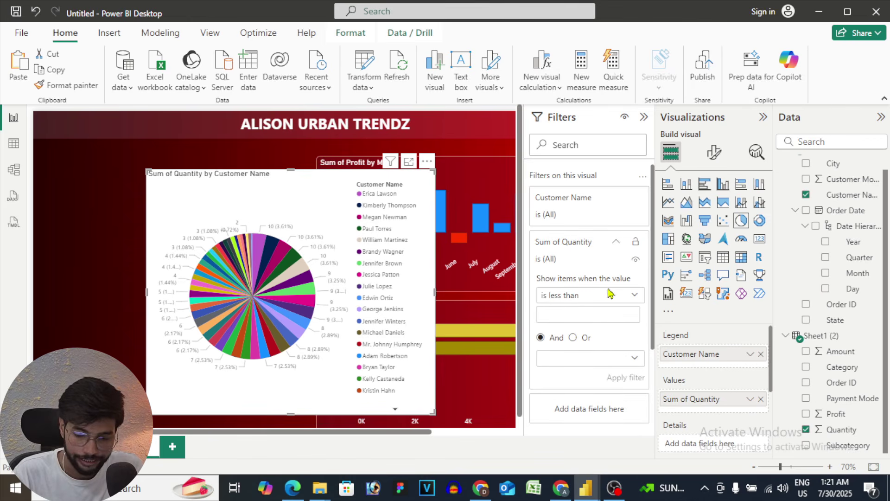
click(601, 302)
click(600, 211)
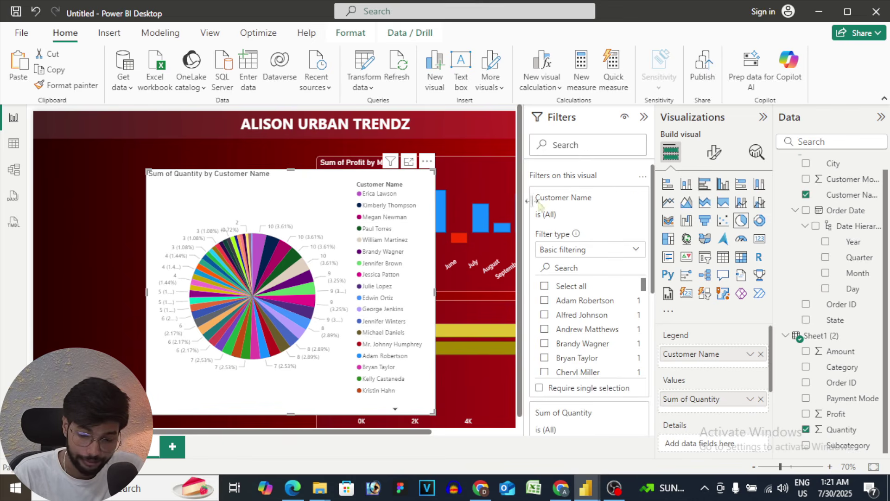
click(617, 198)
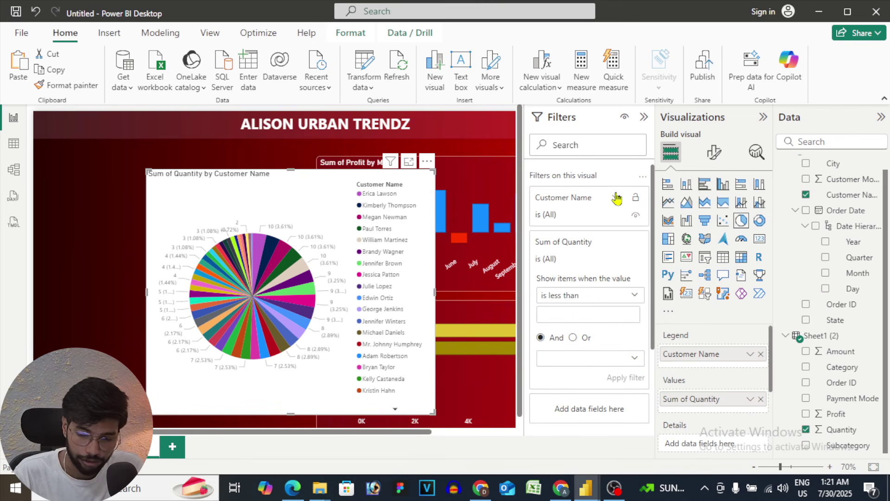
click(644, 117)
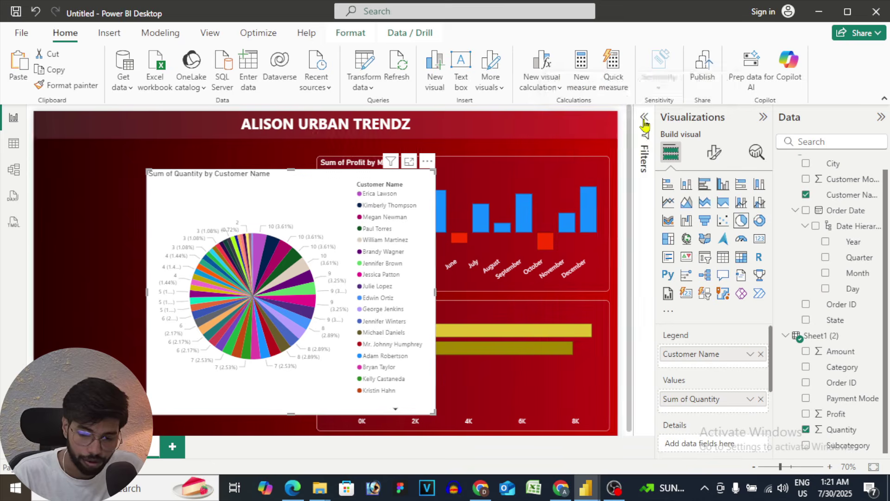
Filter the pie chart's Customer Name with Top N, showing the top 5 by First Customer Name.
click(644, 120)
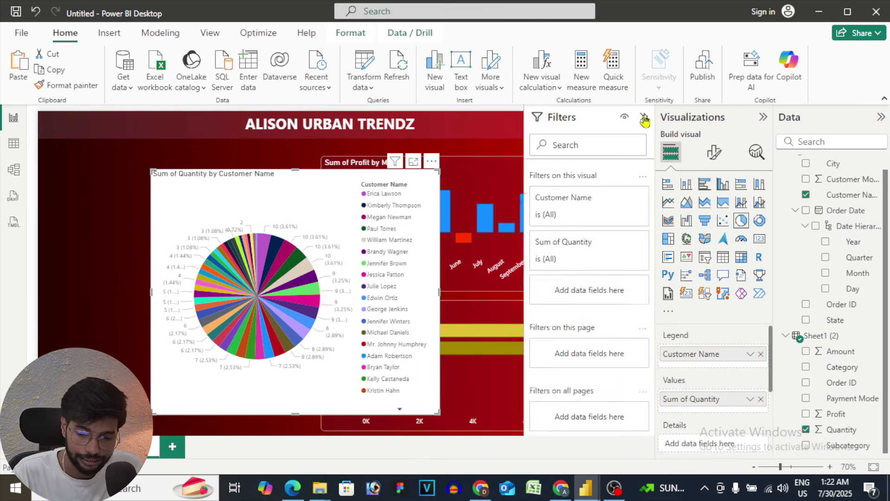
click(616, 201)
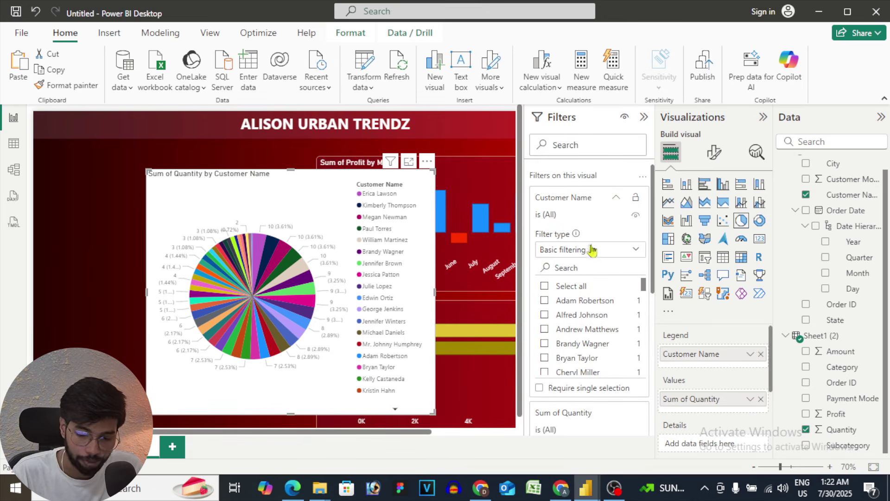
click(638, 254)
click(563, 299)
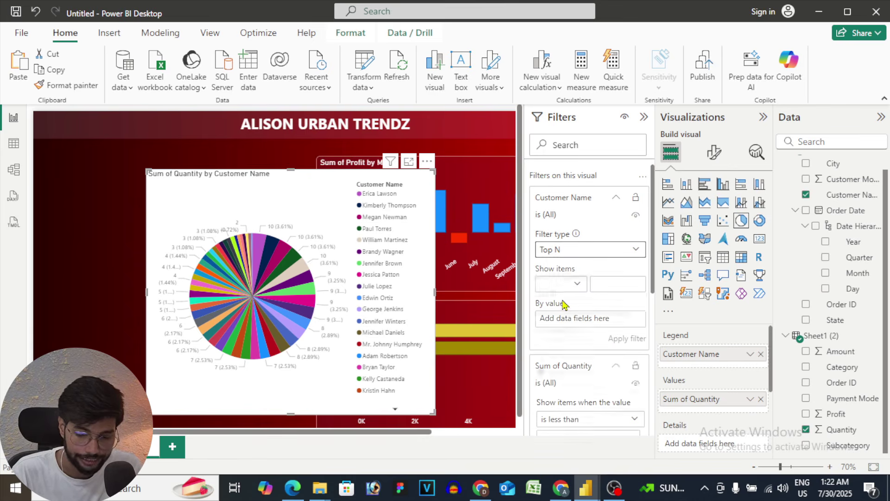
click(615, 283)
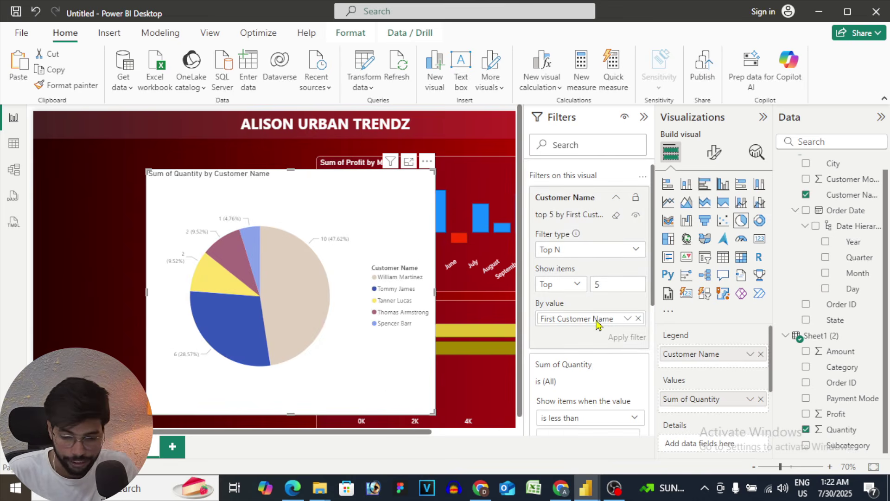
Replace the Top N filter's ranking value with Sum of Quantity, apply it and close the filters.
click(638, 319)
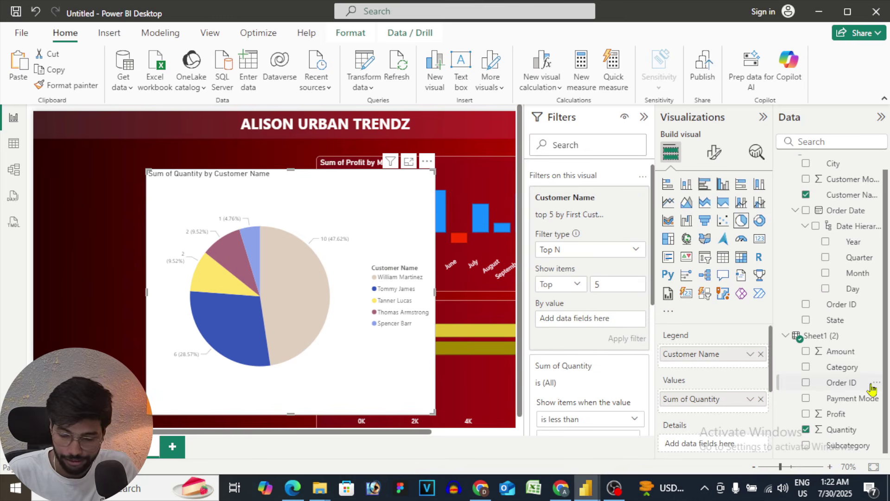
drag(844, 431, 543, 320)
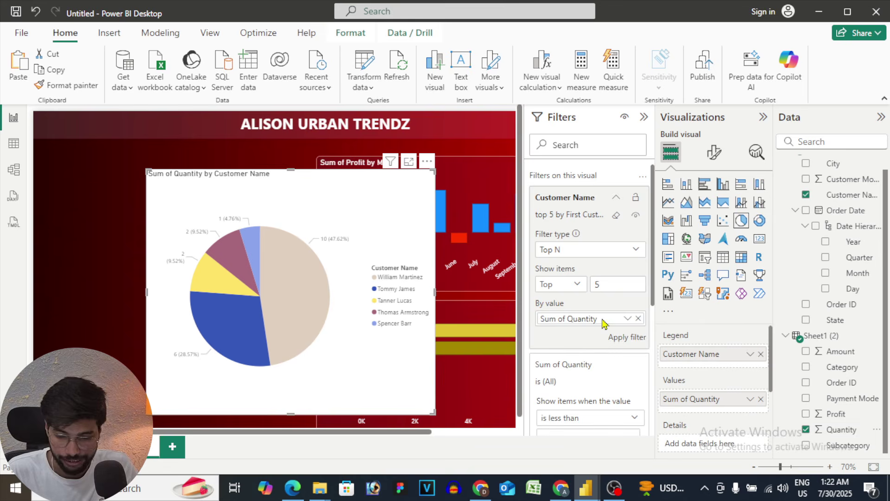
click(621, 341)
mouse_move(292, 268)
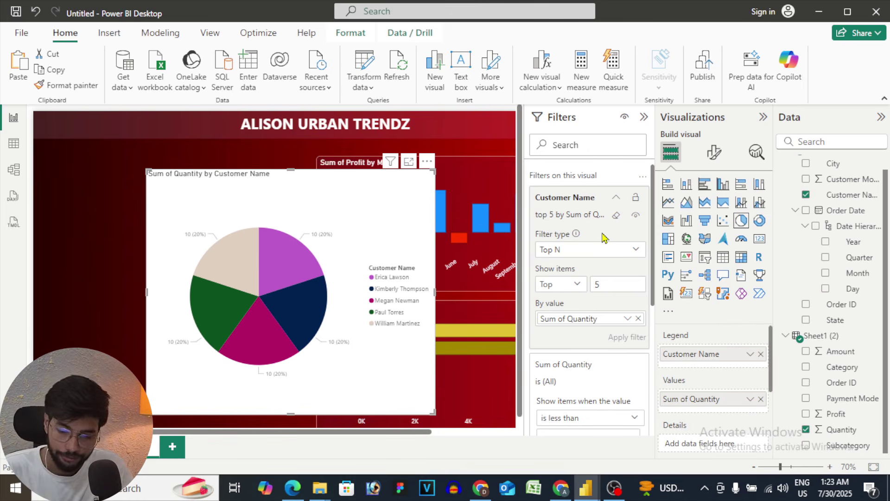
click(645, 118)
Copy the donut chart's formatting onto the quantity-by-customer pie chart and fit the pie directly beneath the donut.
drag(325, 228, 515, 227)
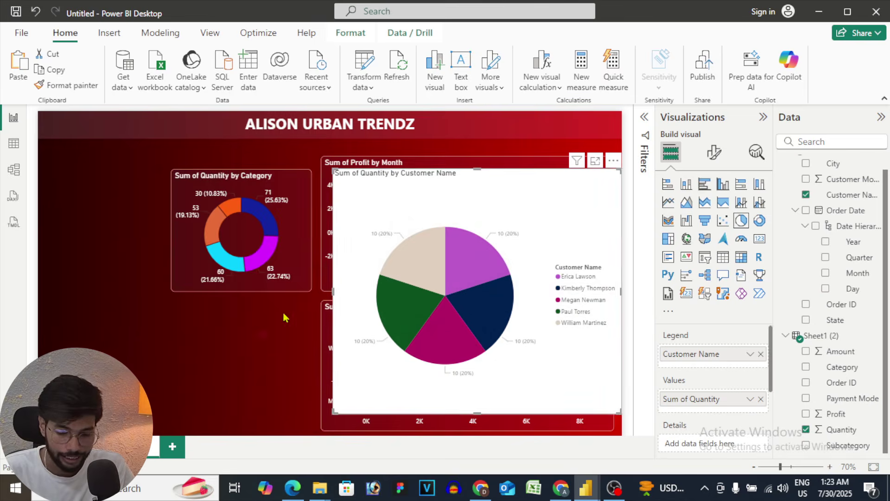
click(239, 355)
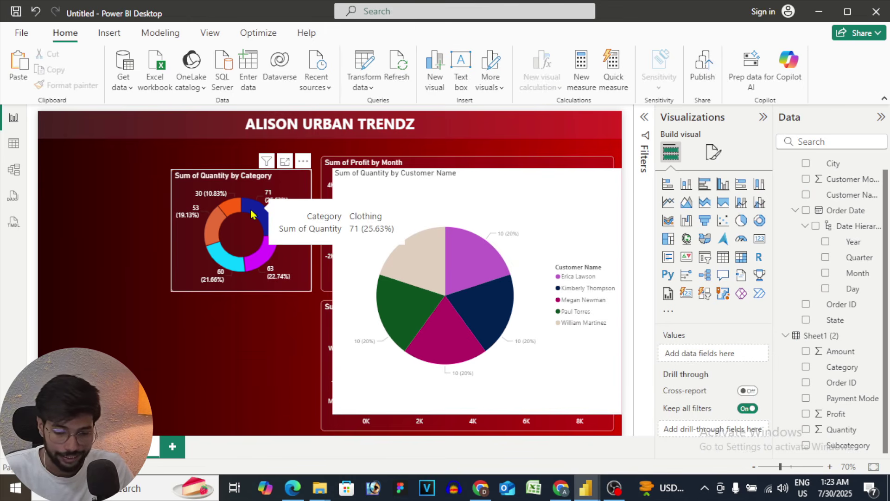
click(251, 214)
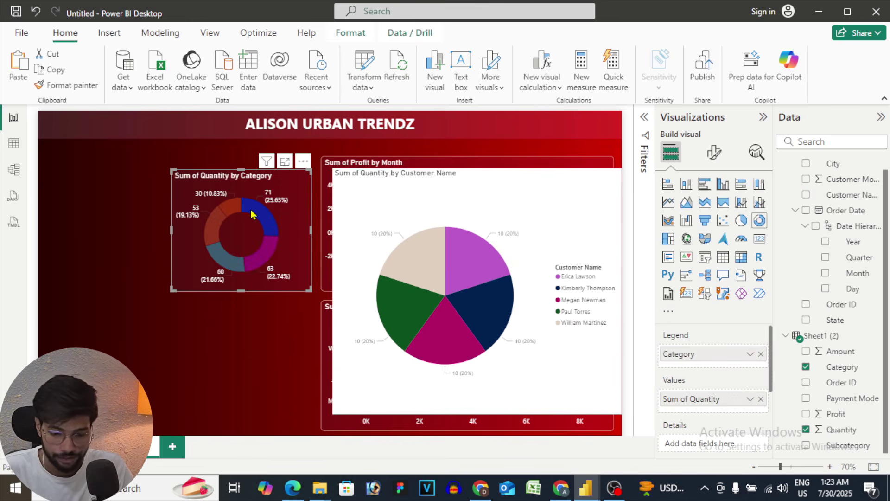
click(70, 86)
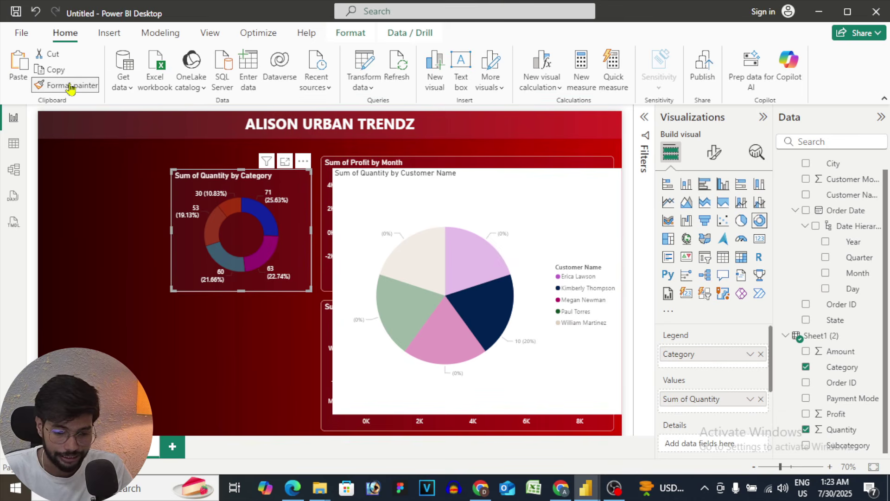
click(392, 206)
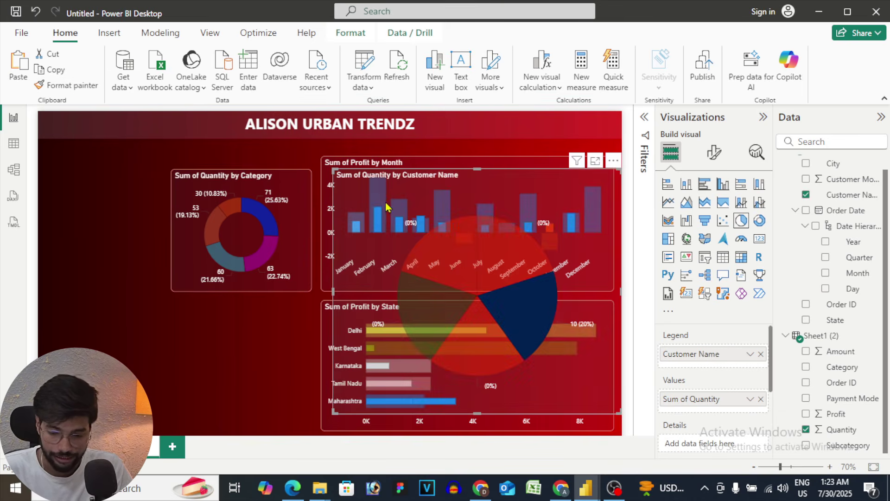
drag(533, 332, 186, 361)
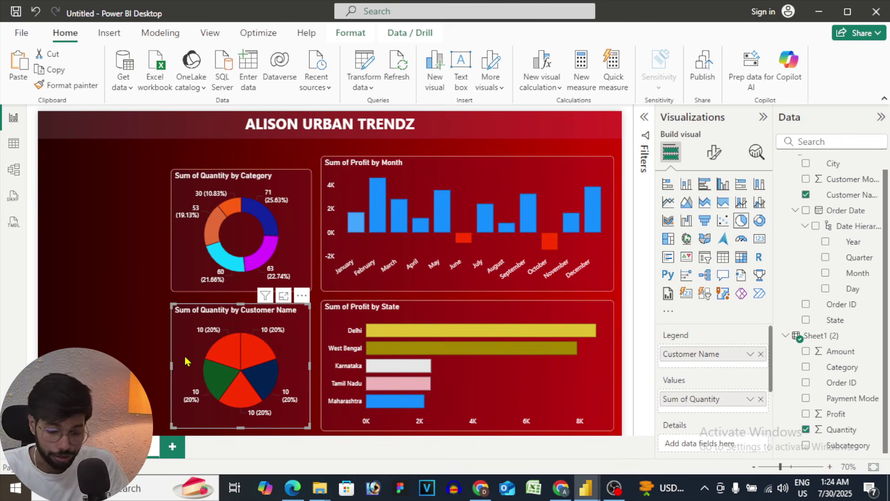
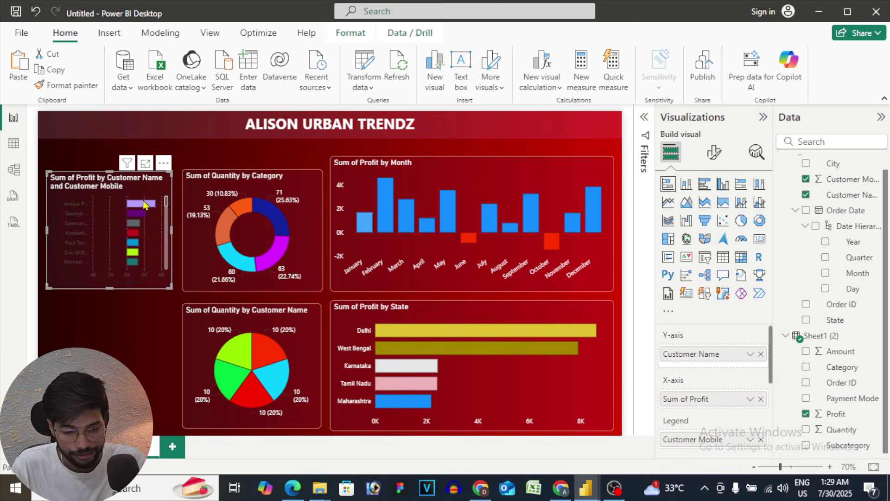
Filter Customer Mobile on the profit-by-customer bar chart with Top N, showing the top 5 by Sum of Profit.
mouse_move(167, 206)
mouse_down()
mouse_move(167, 275)
mouse_move(167, 187)
mouse_move(171, 277)
mouse_move(172, 179)
mouse_move(170, 277)
mouse_move(167, 194)
mouse_up()
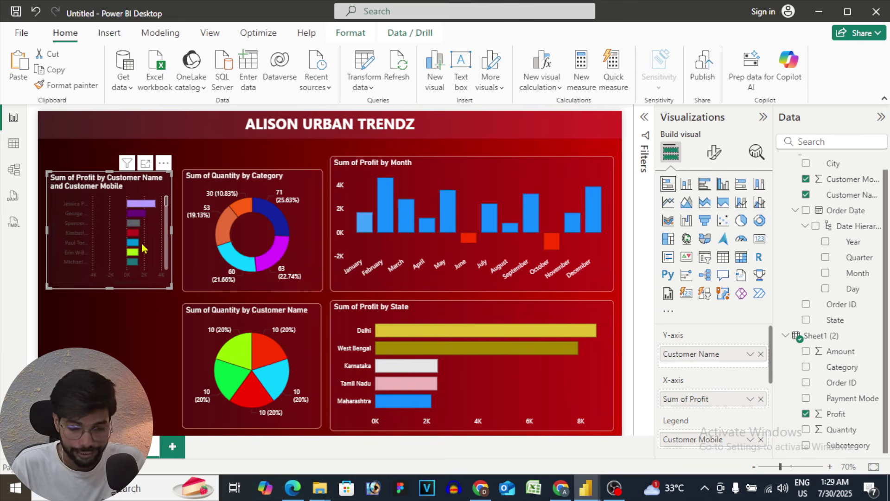
click(646, 150)
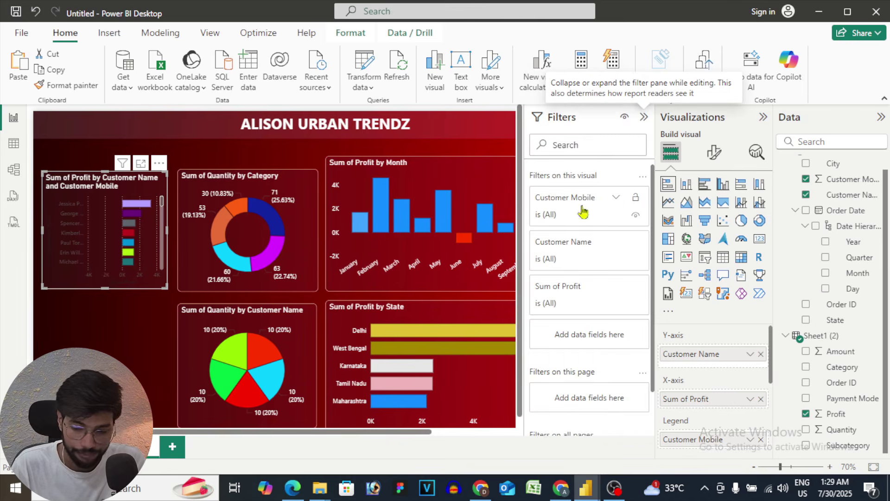
click(616, 198)
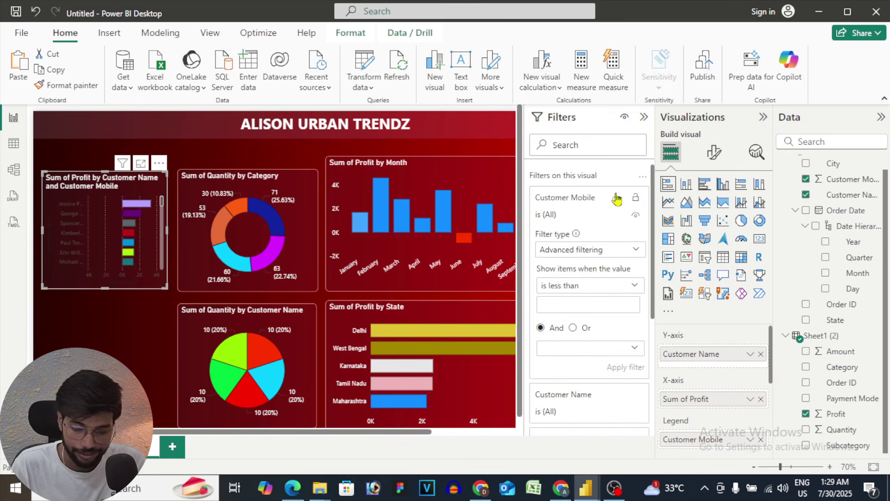
click(633, 253)
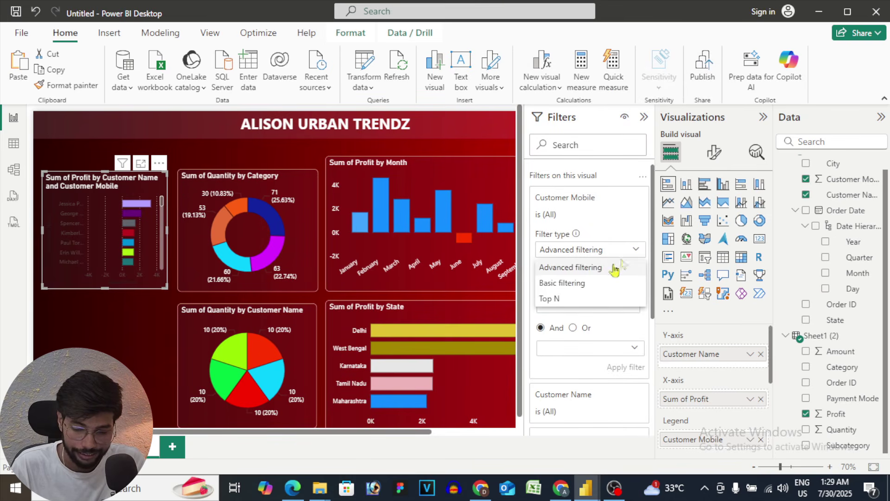
click(562, 299)
click(608, 283)
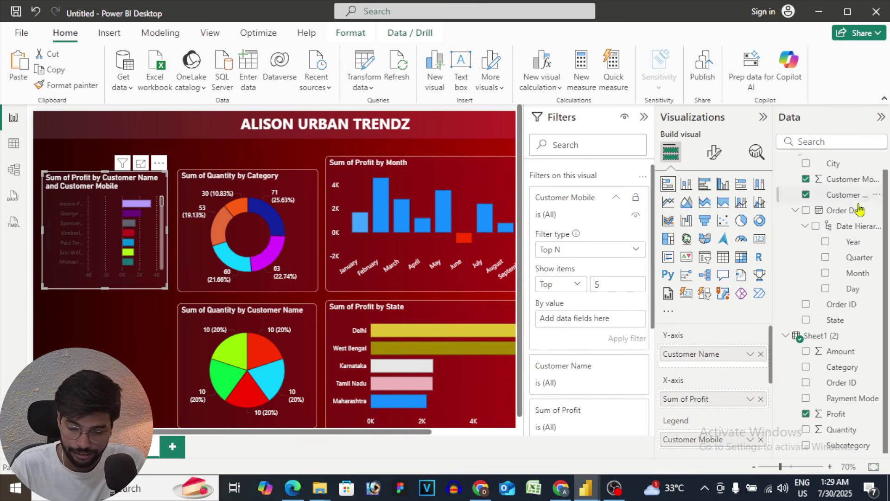
drag(839, 417, 597, 320)
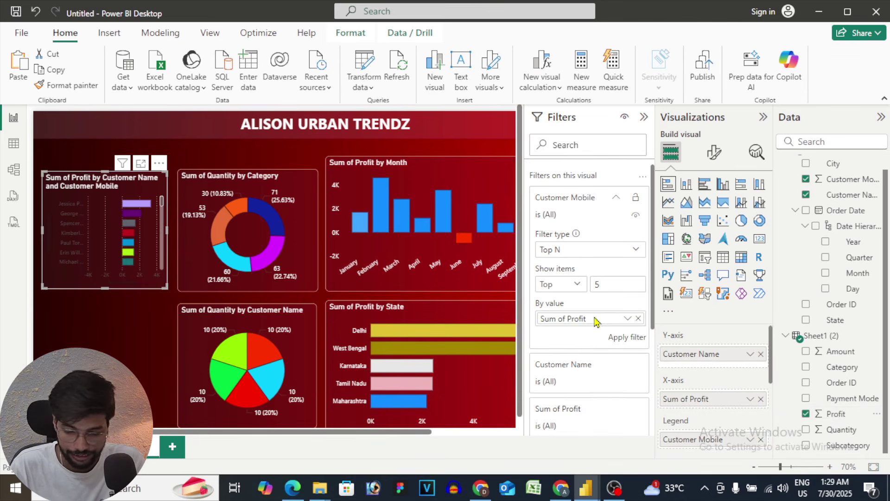
click(621, 340)
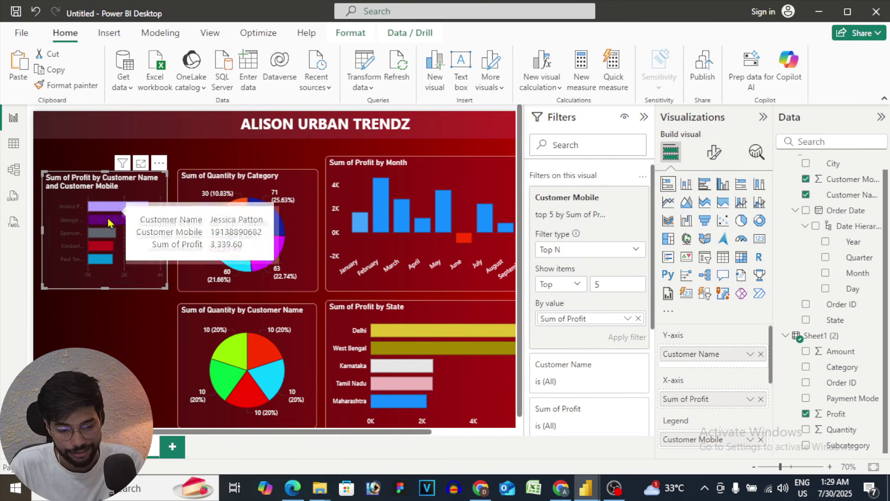
mouse_move(102, 262)
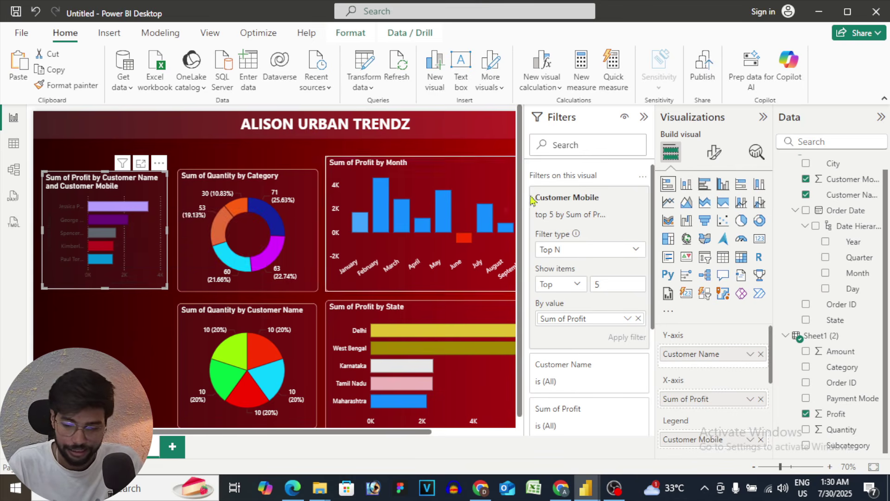
Turn off the profit-by-customer chart's vertical gridlines and set its Y-axis label color to white.
click(706, 161)
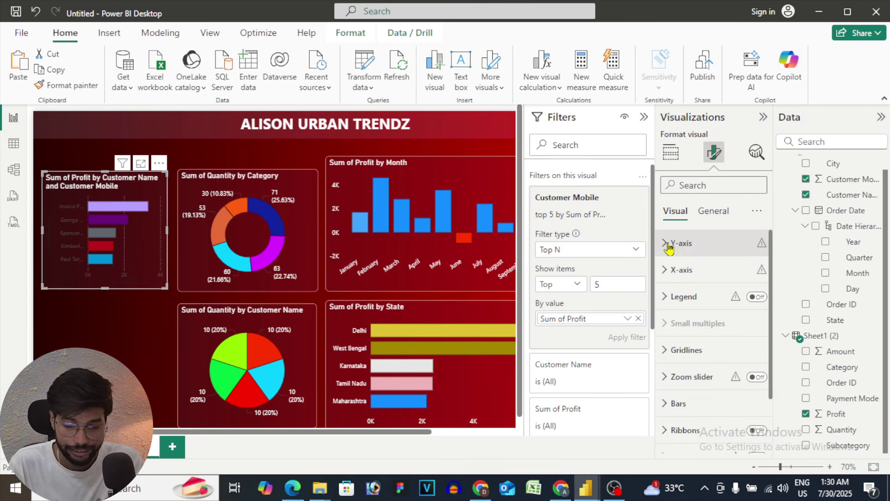
click(666, 353)
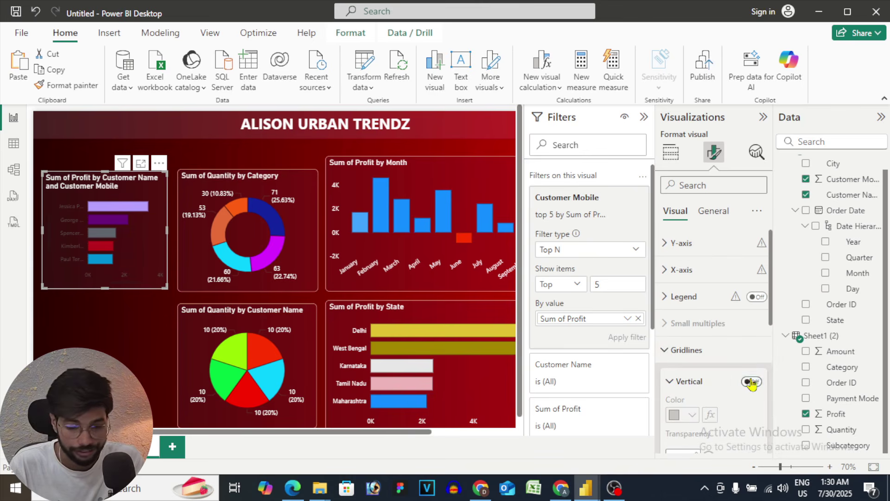
click(672, 243)
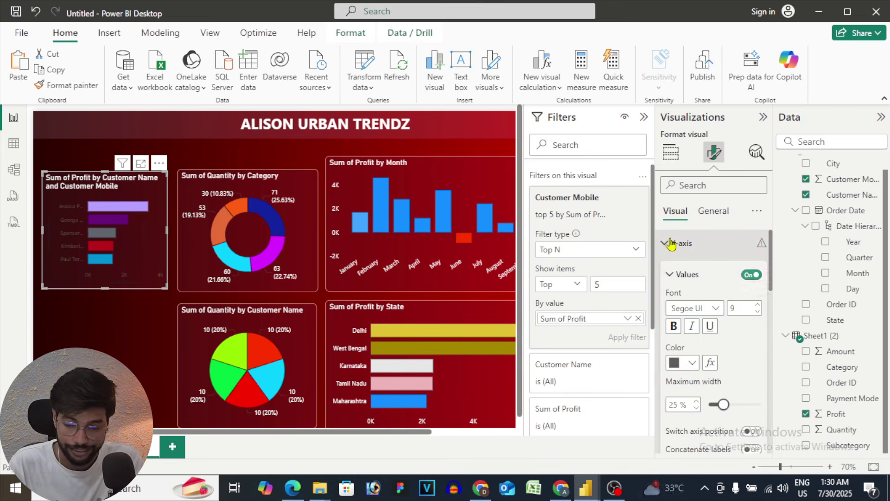
click(678, 365)
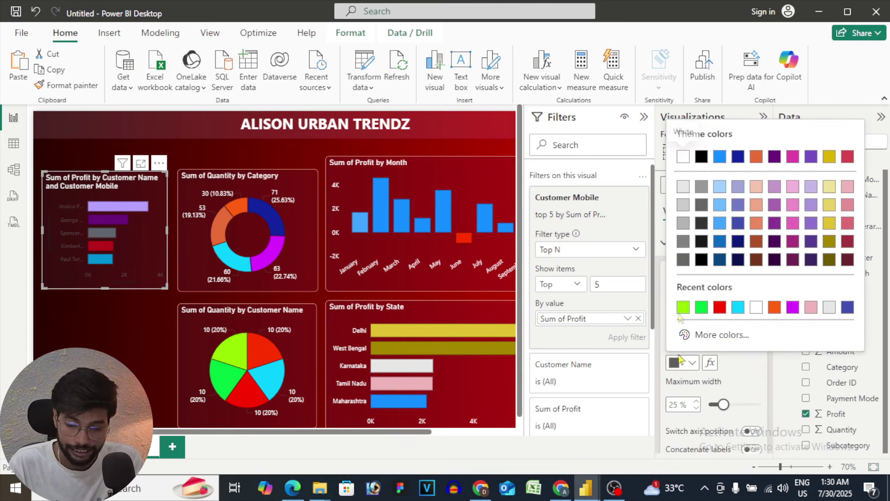
click(683, 158)
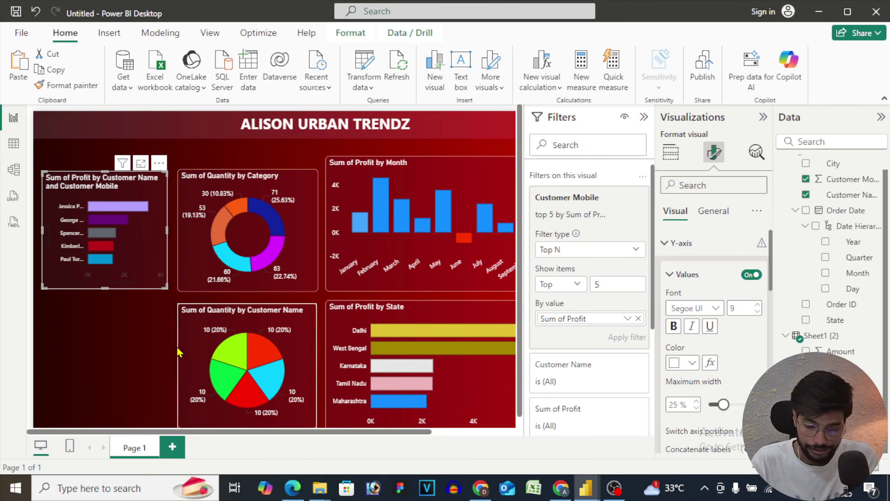
Add a funnel chart of Sum of Quantity by Payment Mode beneath the profit-by-customer chart.
click(137, 352)
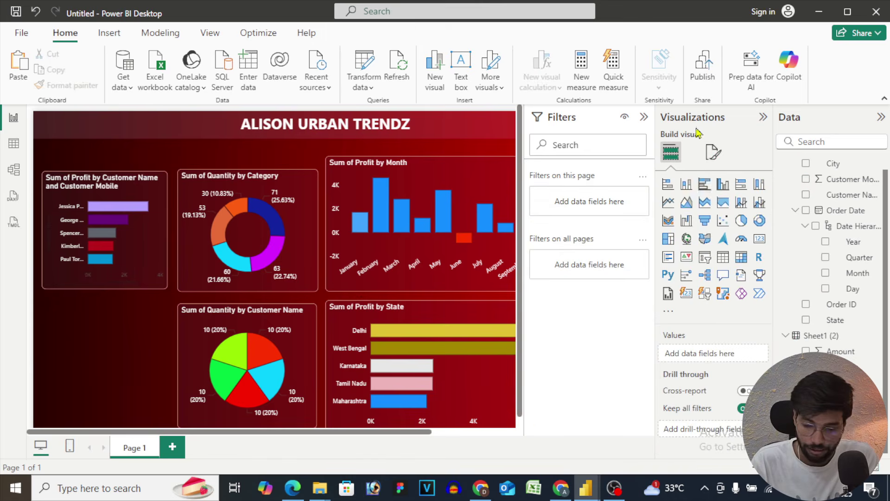
click(704, 221)
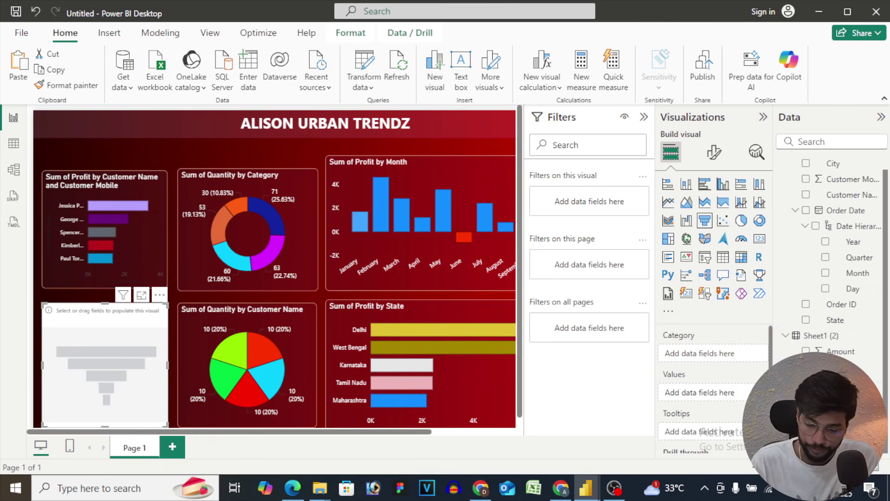
drag(841, 351, 720, 364)
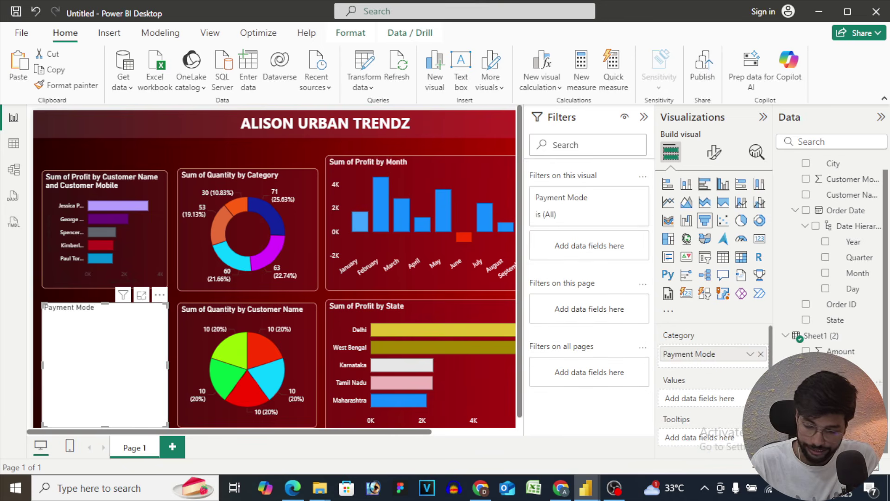
drag(835, 414, 712, 400)
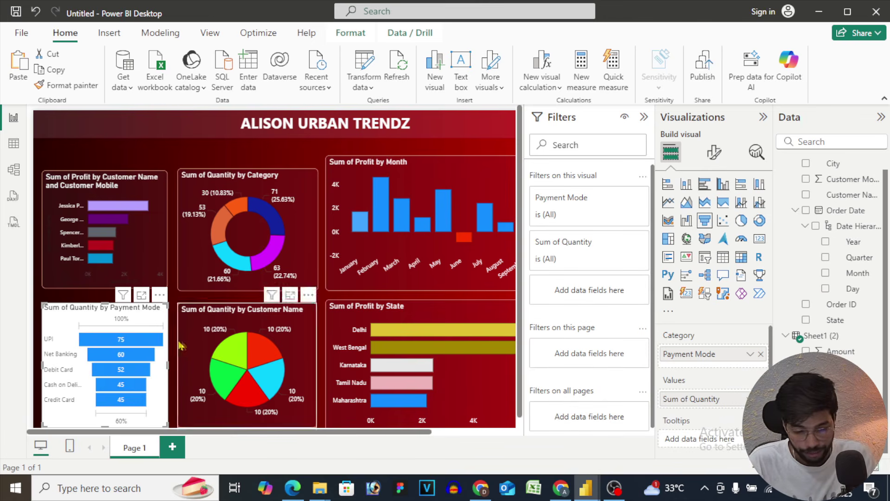
mouse_move(134, 349)
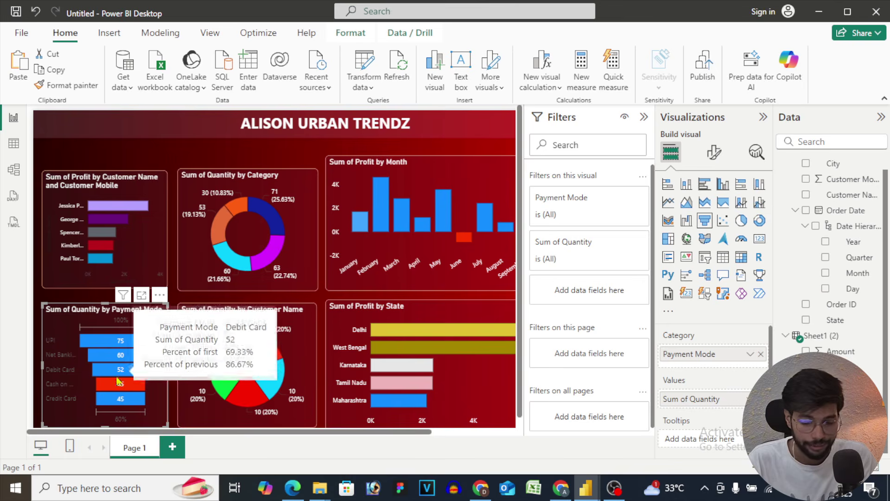
mouse_move(117, 386)
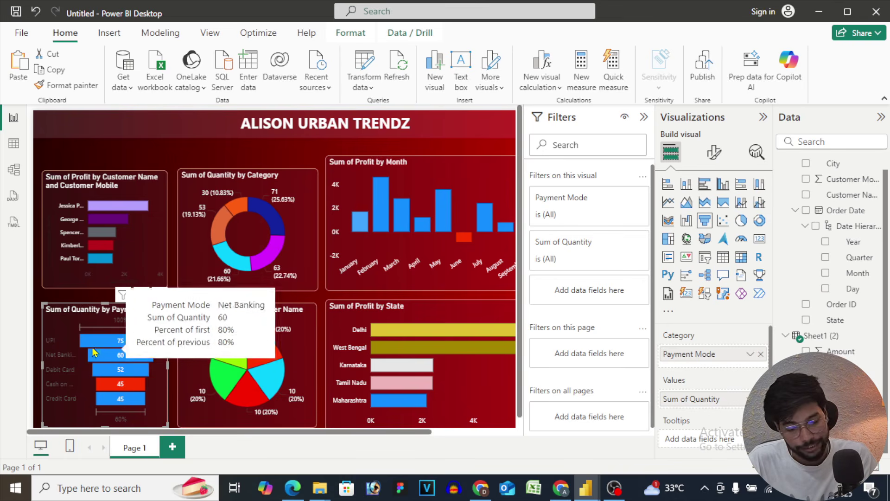
mouse_move(99, 361)
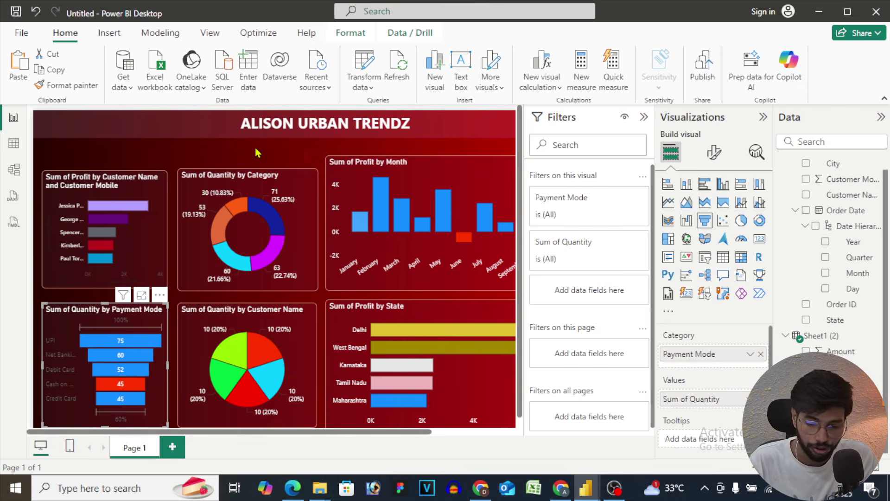
Try converting the payment mode funnel into a card, and undo the conversion.
click(760, 239)
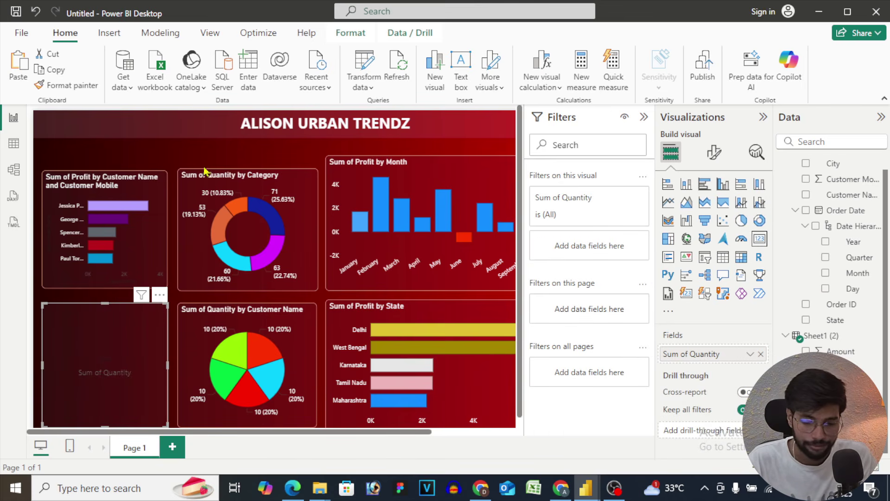
key(ctrl+z)
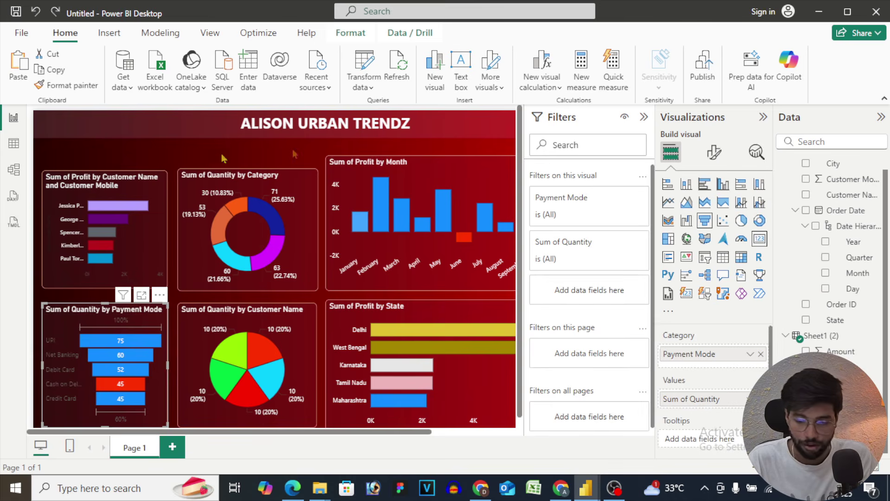
Insert a blank card, shrink it and place it just above the profit-by-customer chart.
click(206, 160)
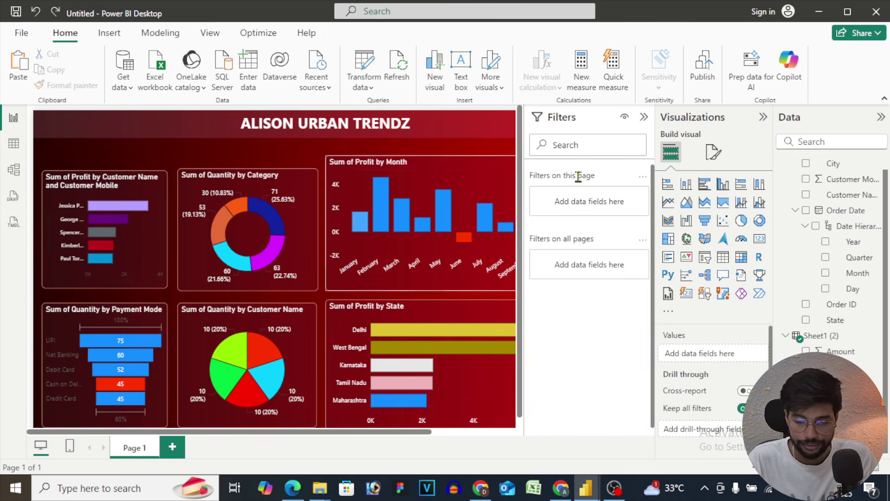
click(760, 240)
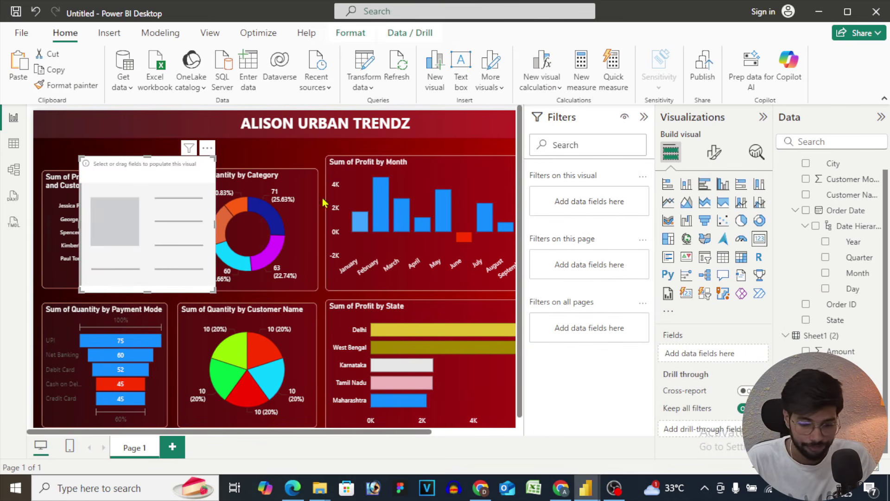
drag(211, 291, 139, 195)
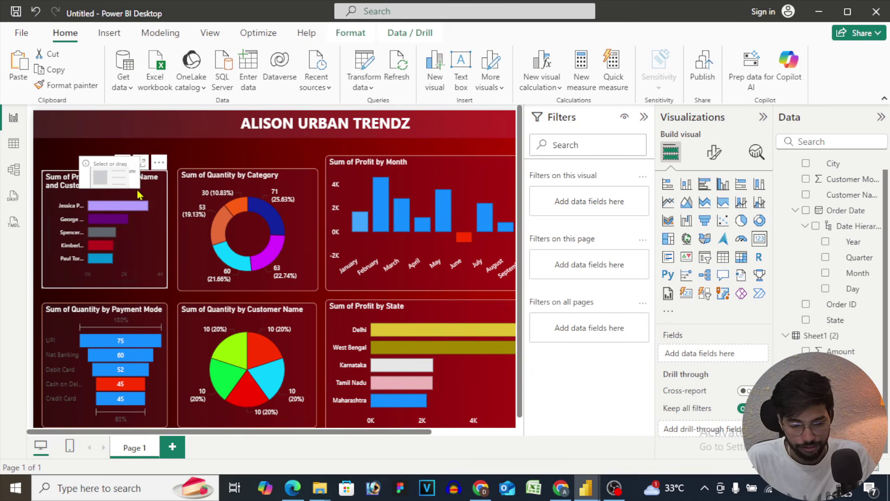
click(108, 178)
drag(101, 172, 73, 153)
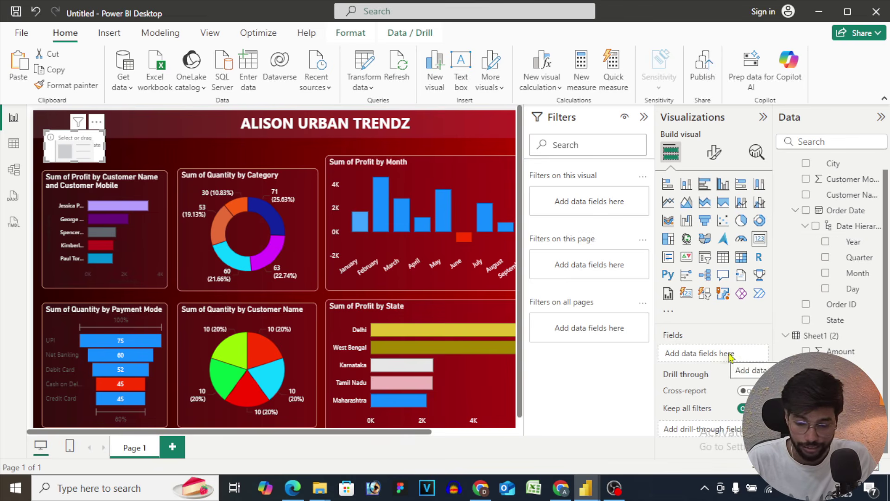
Show Sum of Profit in the card and enlarge it in height and width to fit its value and label.
drag(840, 367, 713, 356)
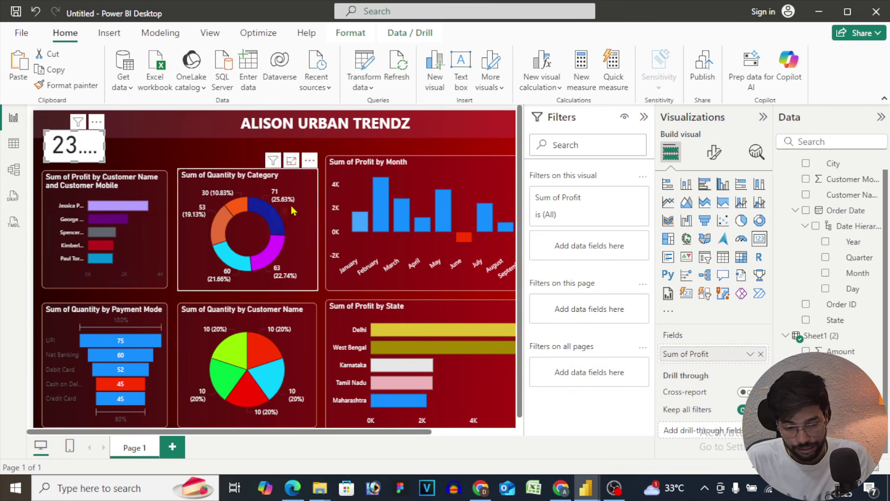
drag(74, 161, 74, 179)
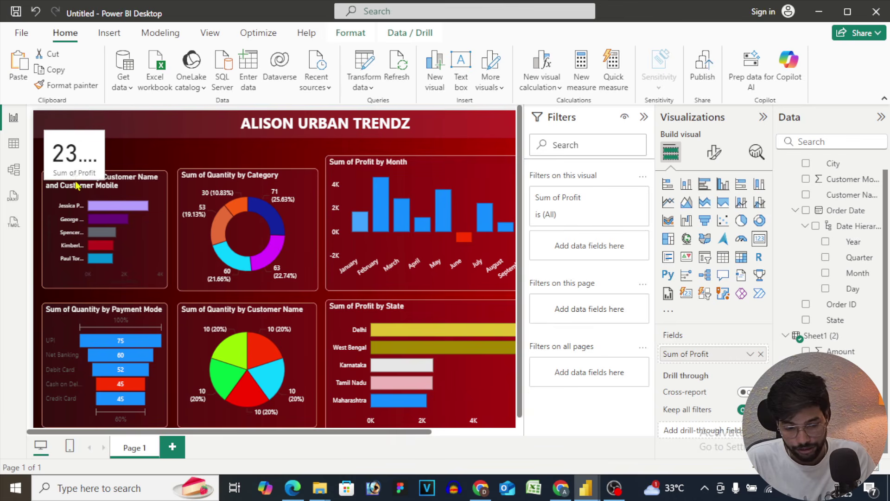
drag(104, 152, 139, 157)
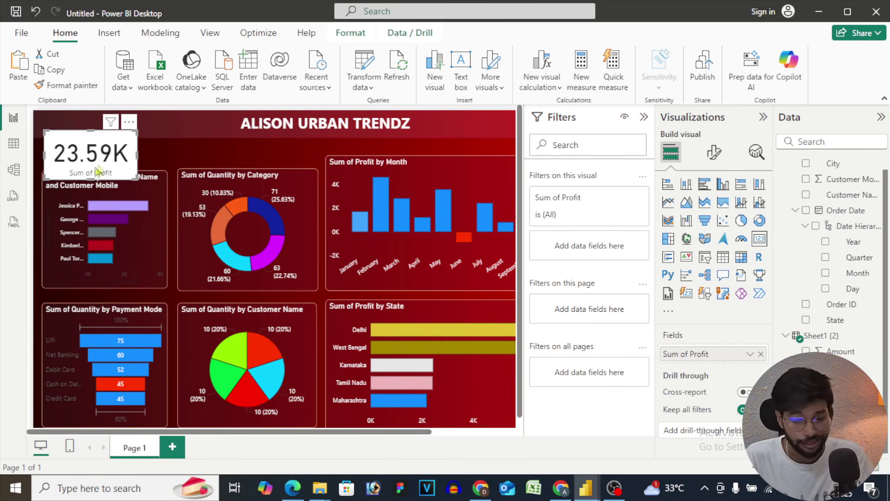
Copy the quantity-by-category donut chart's formatting onto the Sum of Profit card.
click(175, 153)
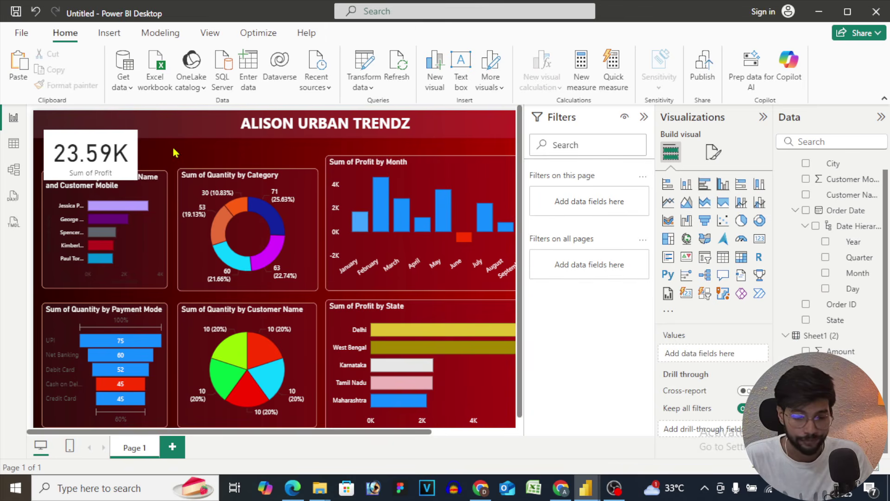
click(231, 186)
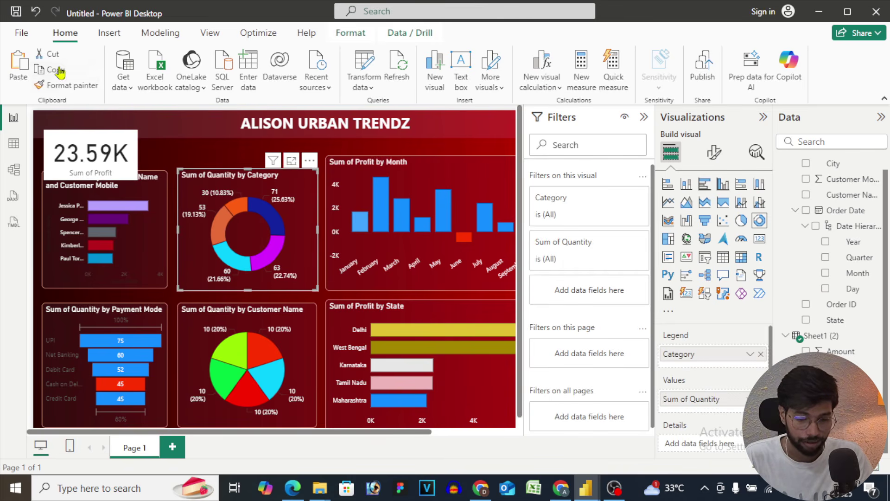
click(69, 86)
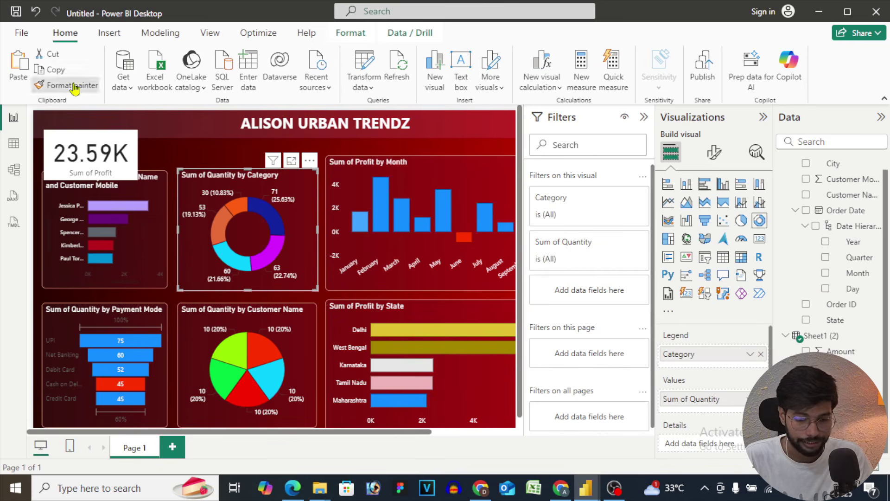
click(96, 163)
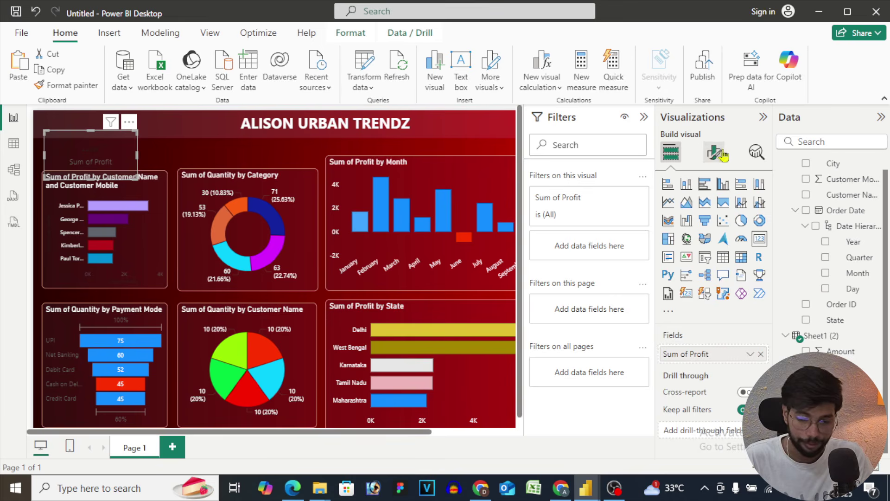
Make the Sum of Profit card's callout value white at size 32 with 0 decimal places.
click(723, 154)
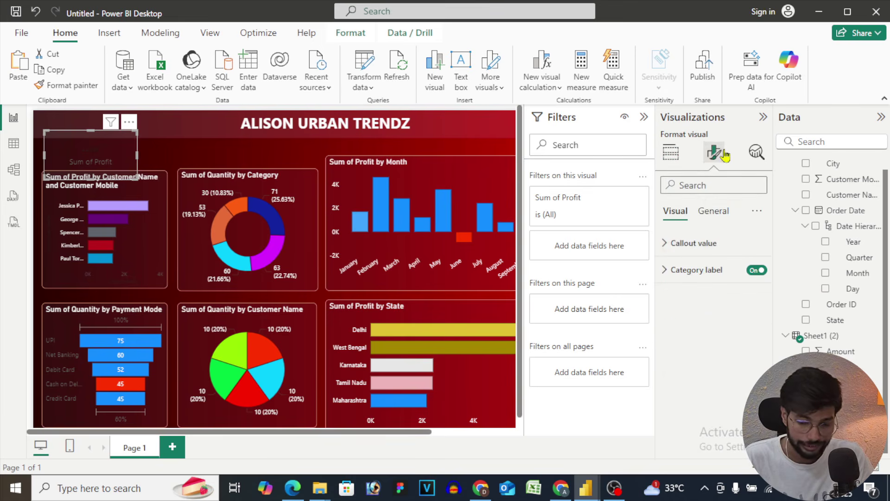
click(673, 244)
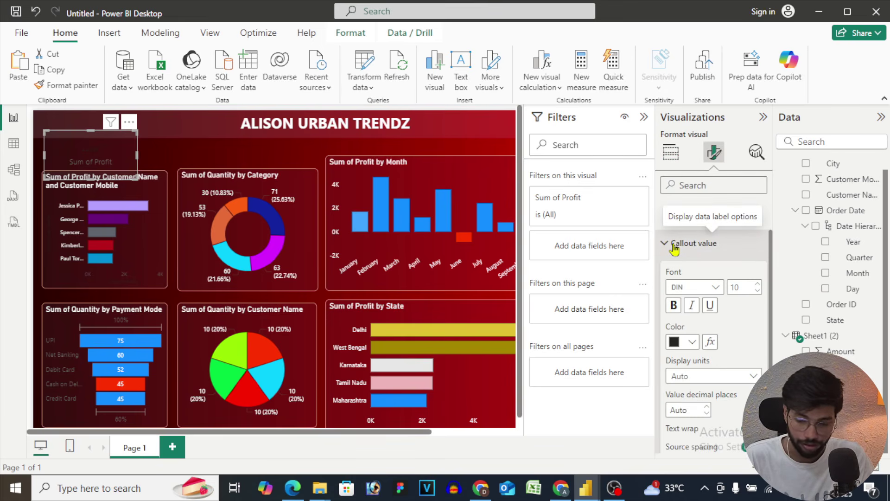
click(677, 344)
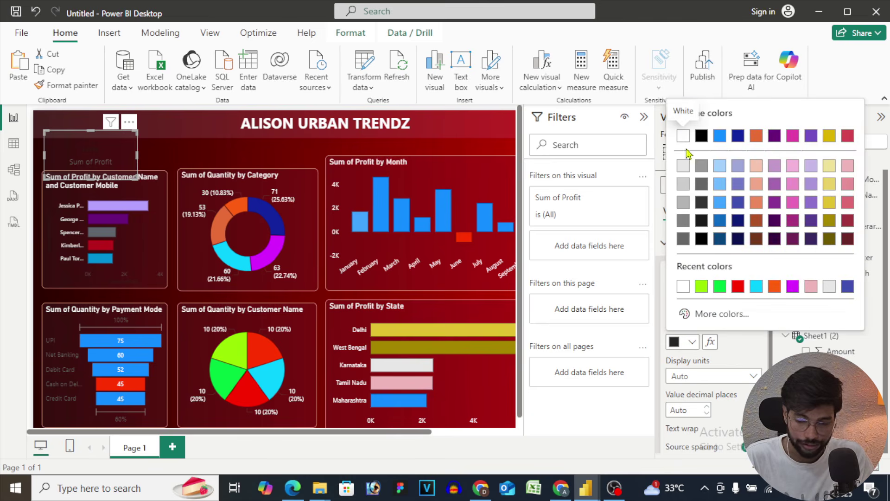
click(682, 136)
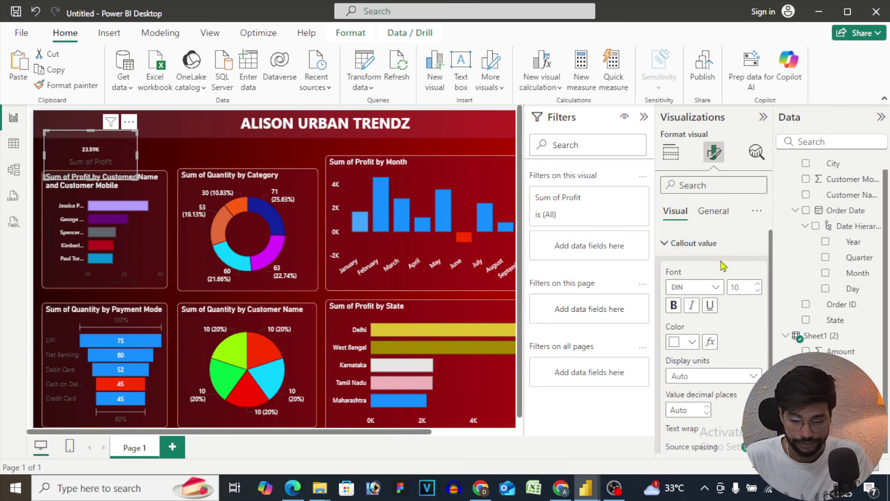
click(757, 284)
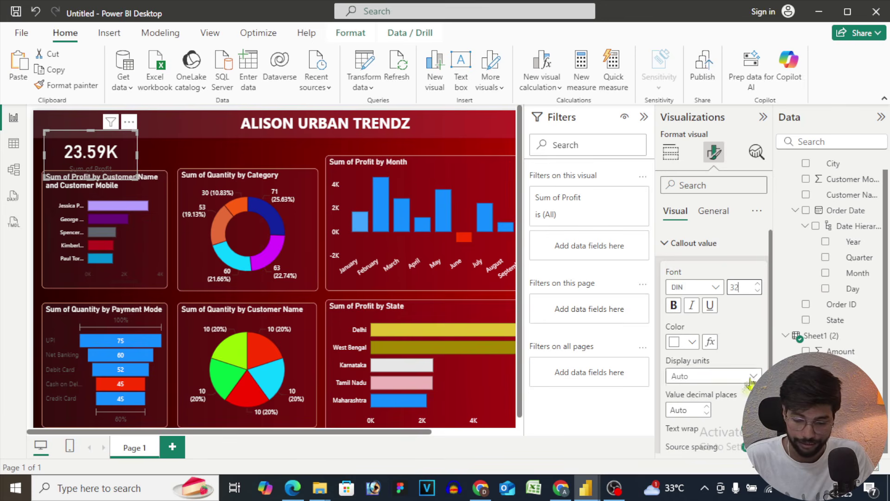
click(707, 414)
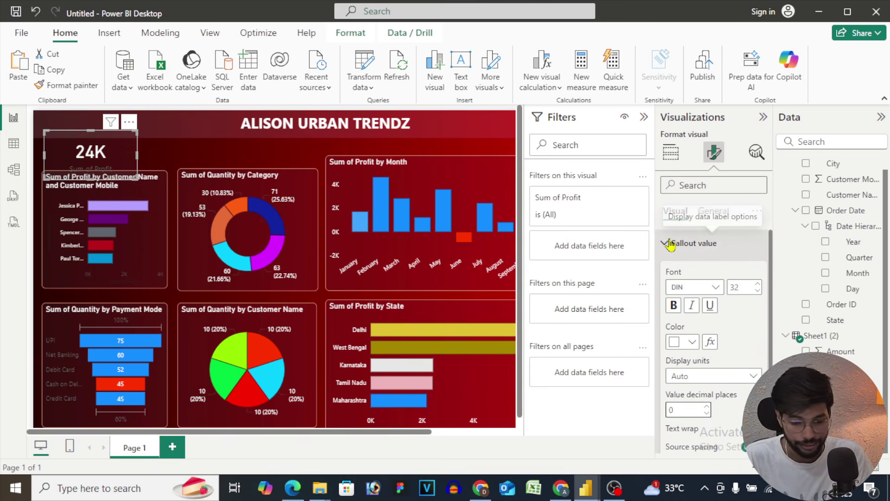
Color the Sum of Profit card's category label white.
scroll(683, 348, down, 4)
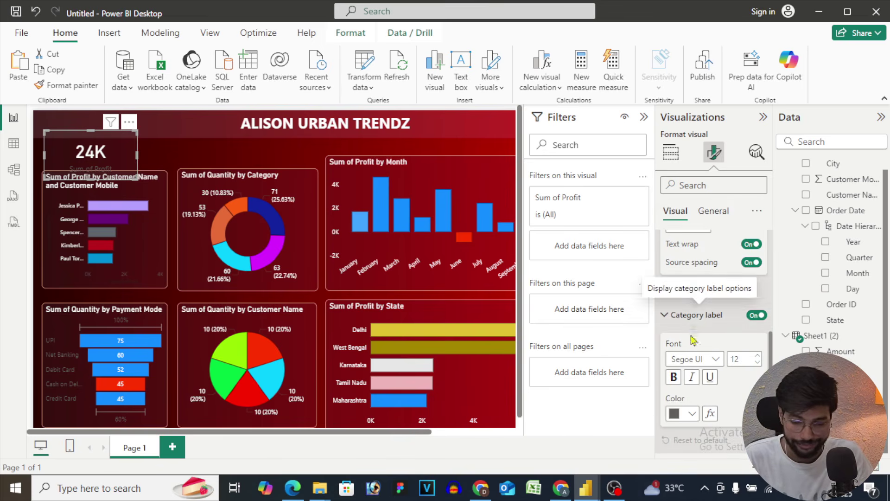
click(676, 417)
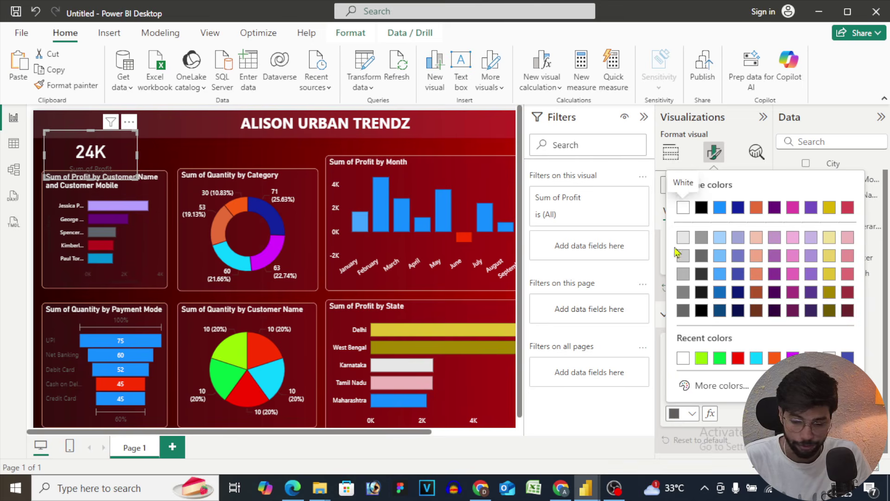
click(683, 208)
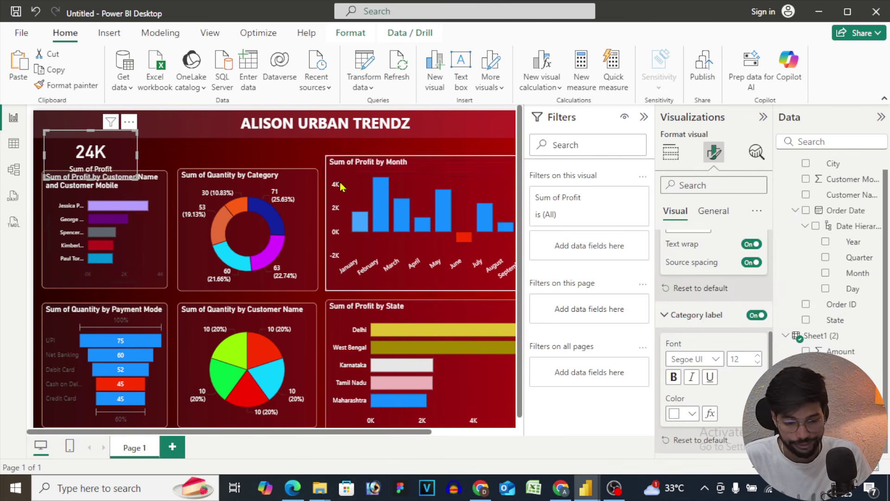
Shrink the Sum of Profit card to fit above the profit-by-customer chart and place a copy beside it.
drag(138, 177, 81, 149)
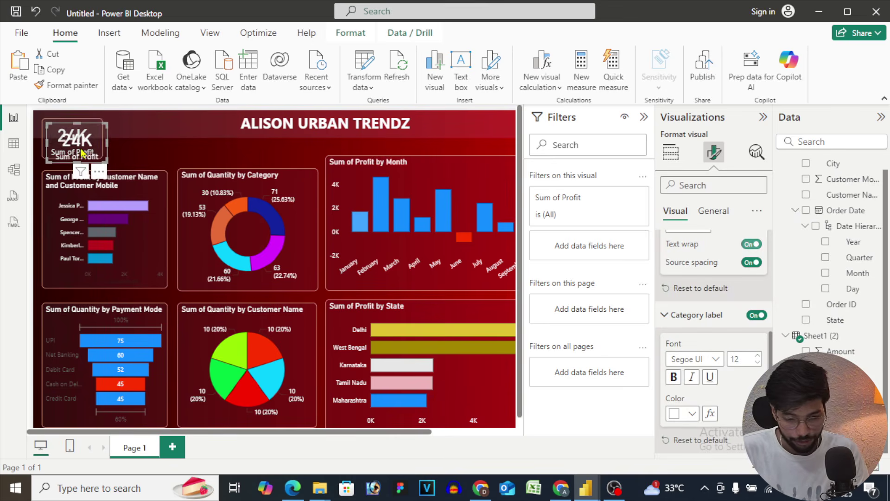
key(ctrl+c)
key(ctrl+v)
mouse_move(158, 148)
mouse_down()
mouse_move(146, 158)
mouse_move(148, 150)
mouse_up()
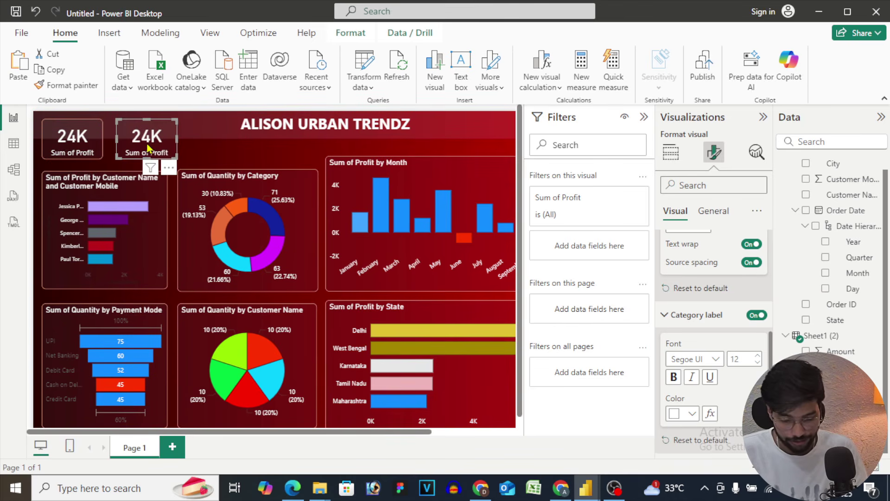
Paste a third profit card with a size 10 category label, narrowed to fit between the second card and the title.
key(ctrl+v)
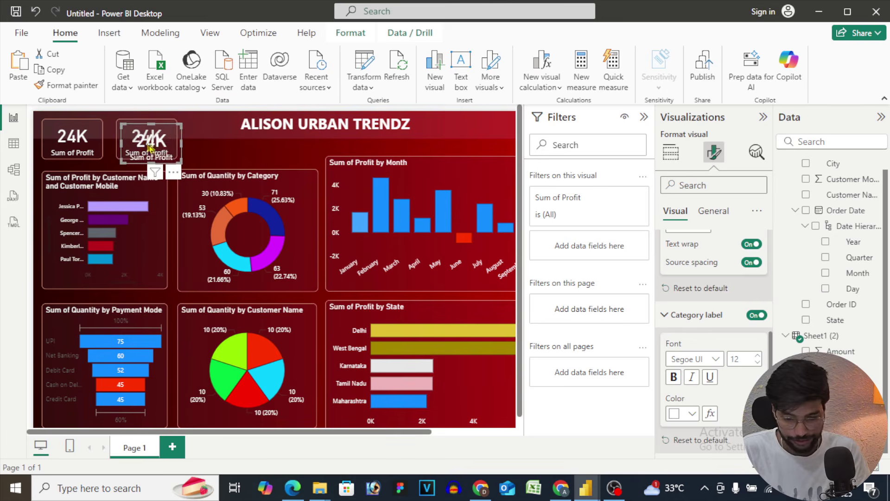
drag(181, 164, 244, 167)
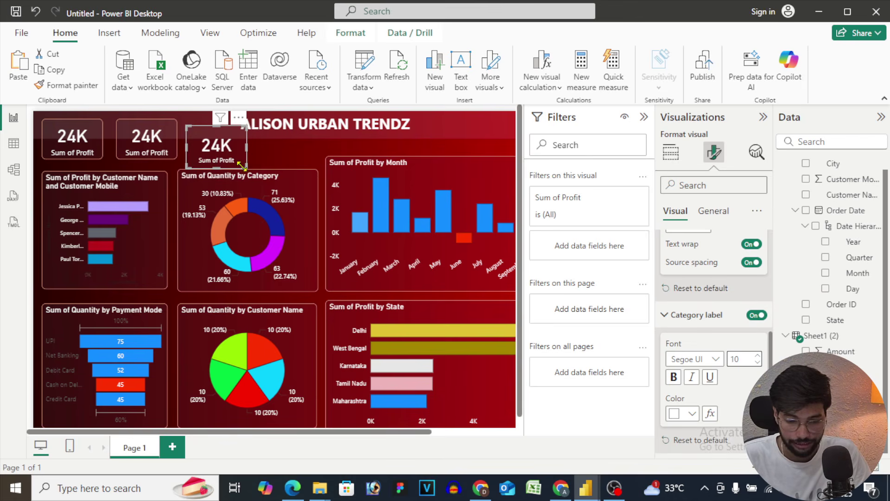
drag(241, 165, 211, 135)
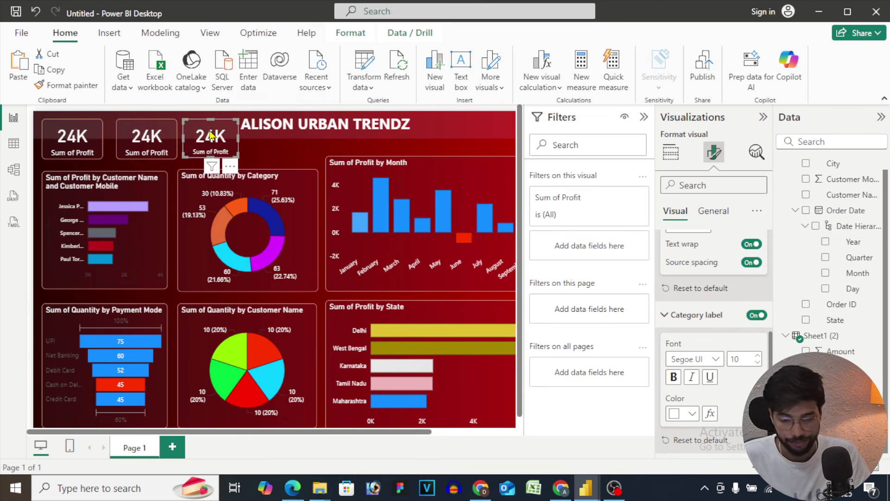
click(262, 163)
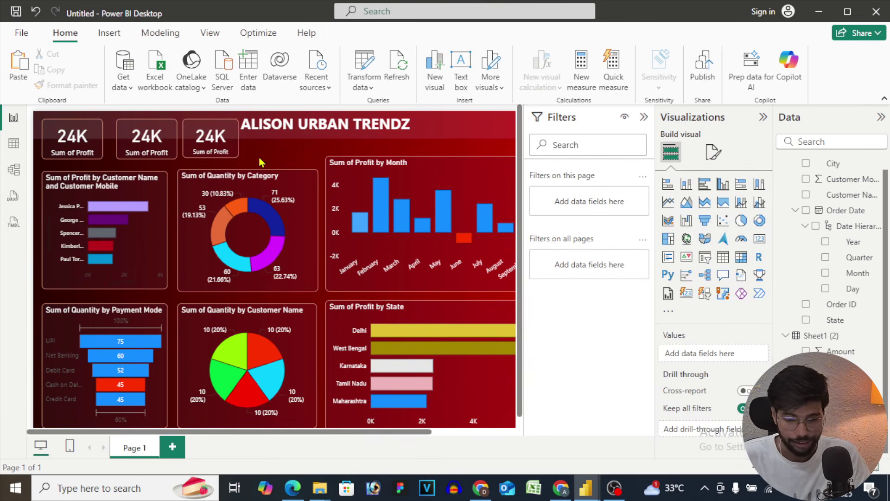
Replace Sum of Profit with Sum of Amount in the middle card.
click(144, 155)
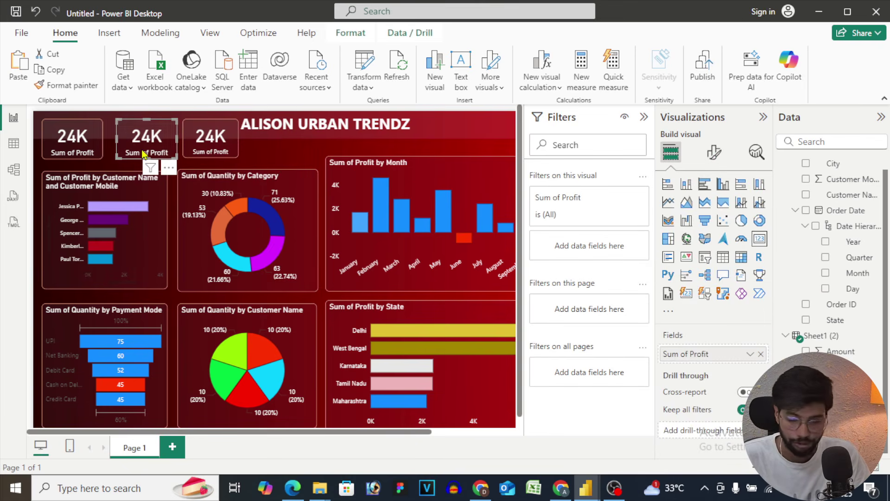
click(761, 355)
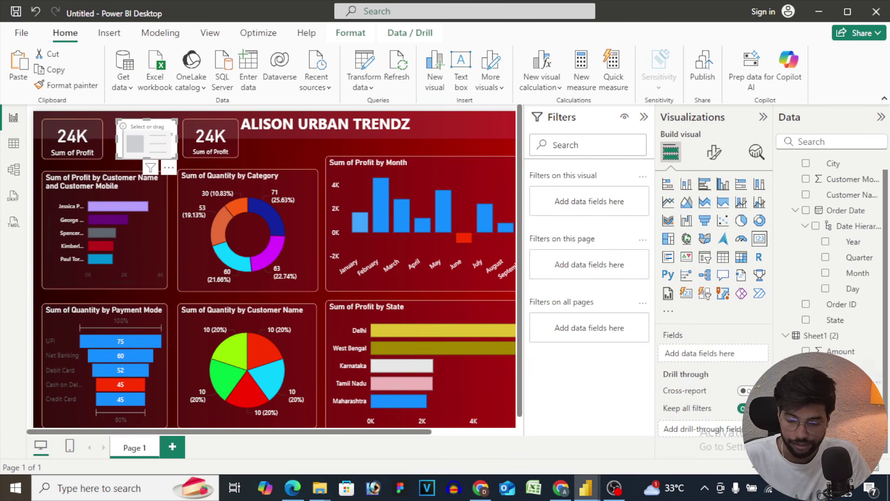
drag(844, 353, 714, 354)
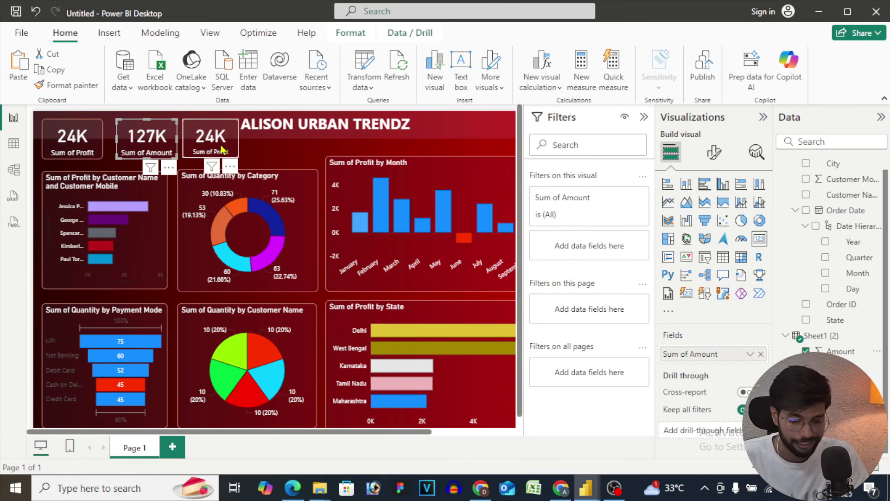
click(344, 149)
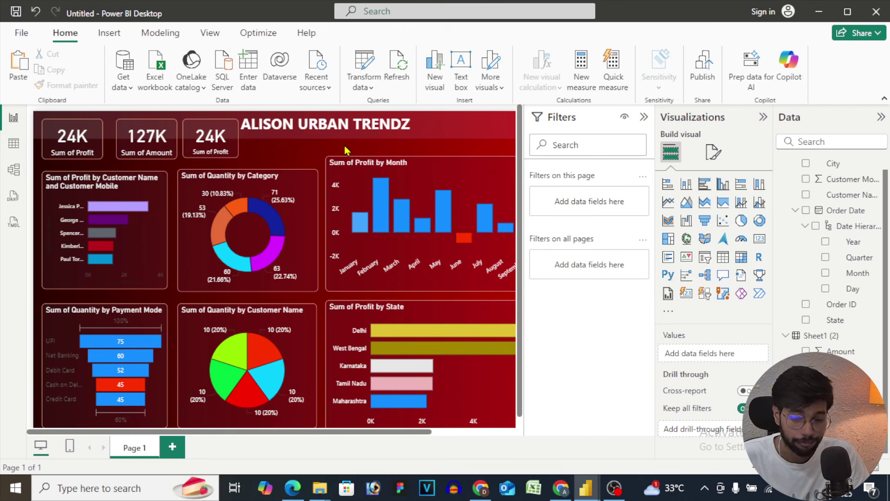
Insert a slicer for the State field and test it by selecting and clearing Delhi.
mouse_move(398, 337)
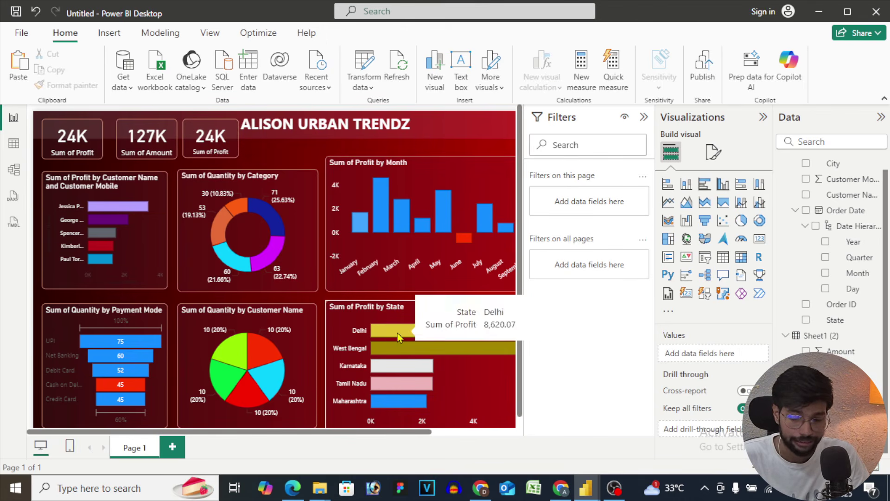
click(644, 118)
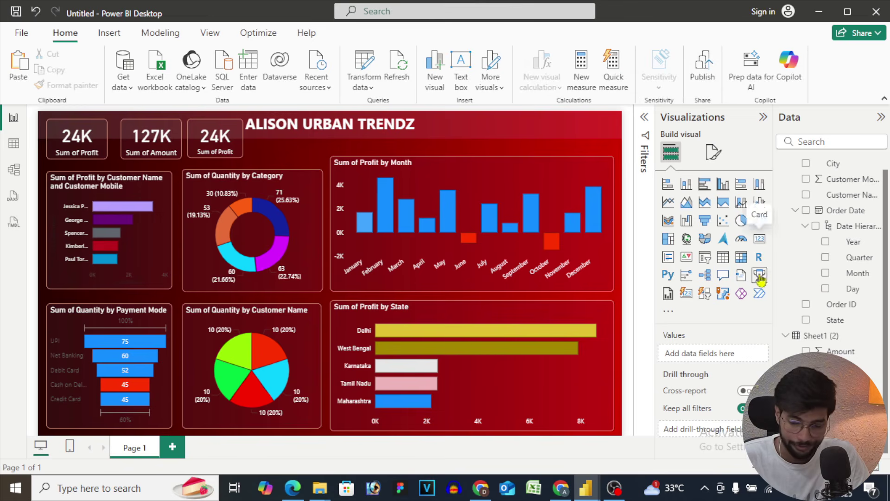
click(705, 258)
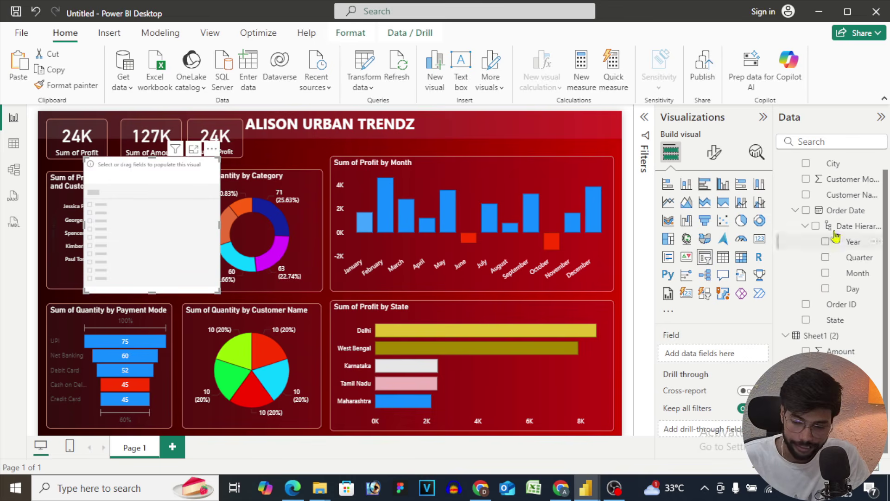
drag(836, 321, 717, 360)
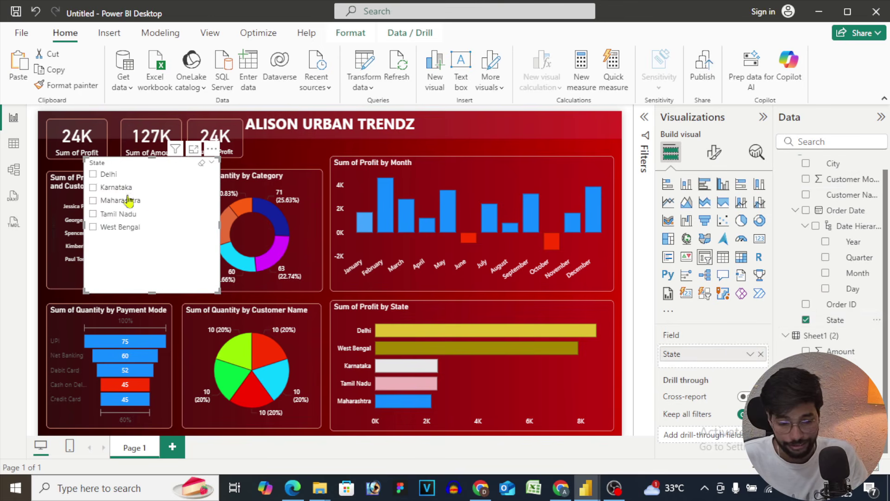
click(94, 177)
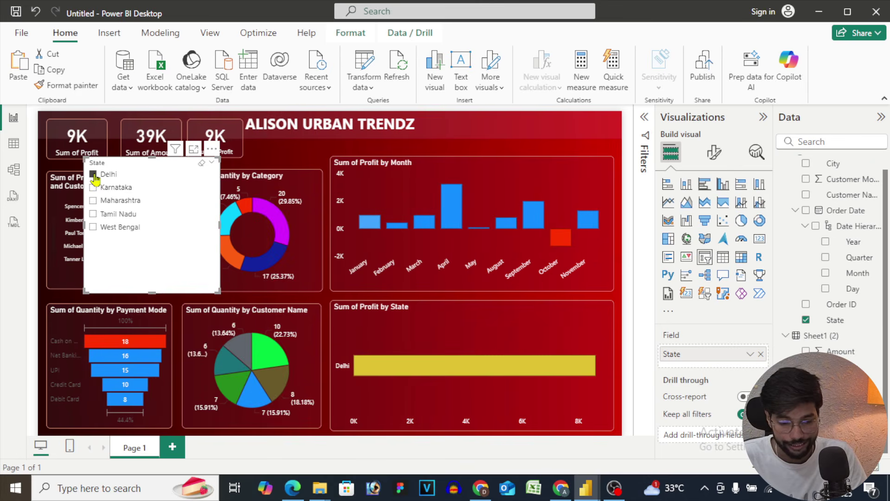
click(94, 175)
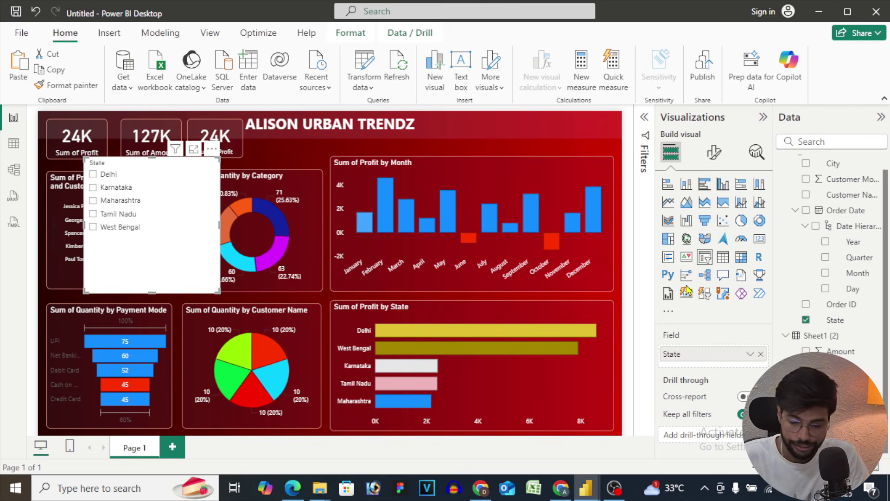
Try the Dropdown style on the State slicer, and set its style to Tile.
click(714, 153)
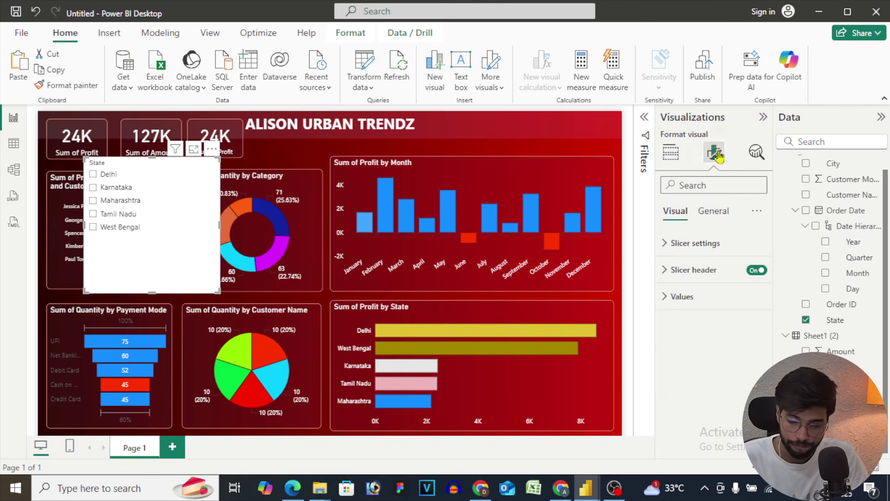
click(664, 250)
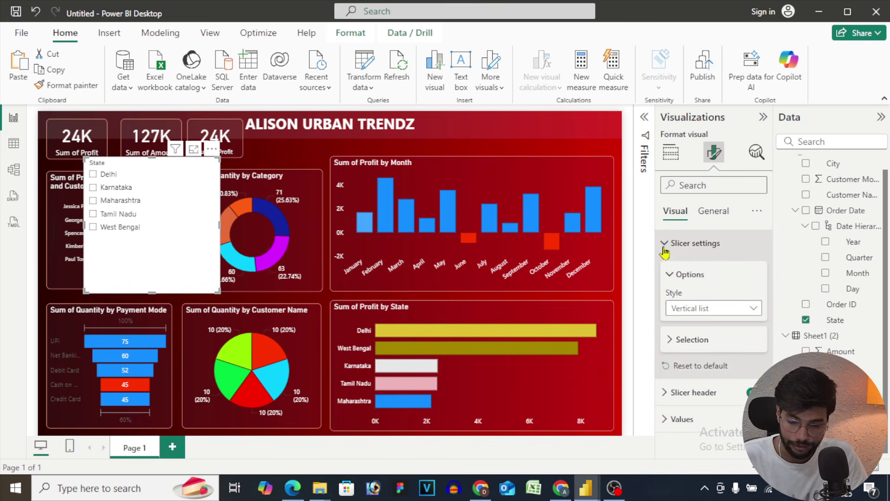
click(757, 317)
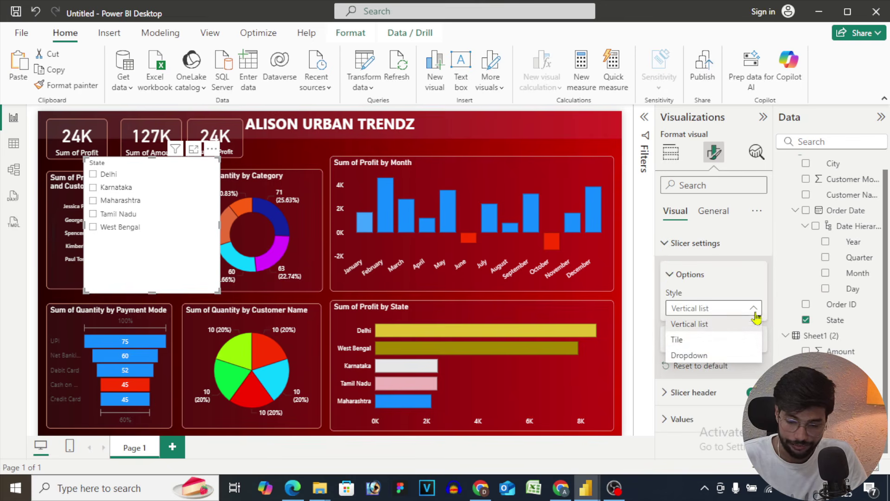
click(698, 356)
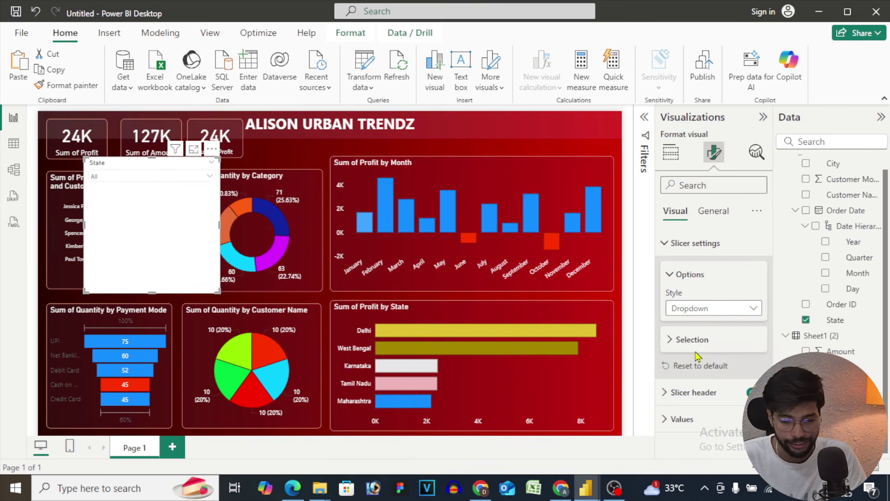
click(757, 314)
click(677, 341)
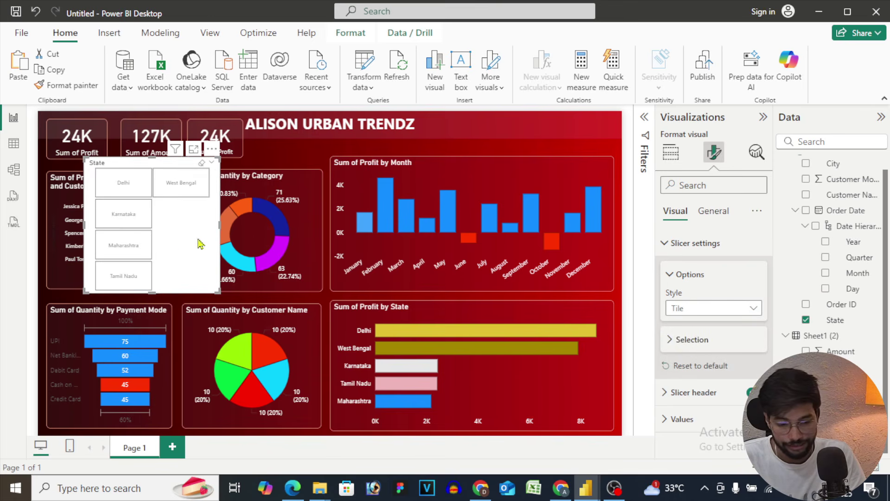
Resize the State slicer into a single-row strip and place it above the profit-by-month chart, beside the title.
drag(218, 225, 549, 192)
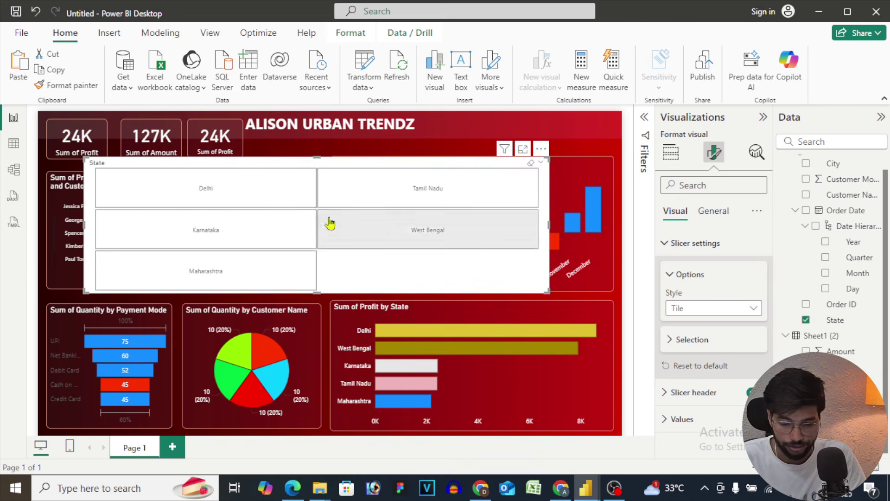
drag(318, 290, 332, 192)
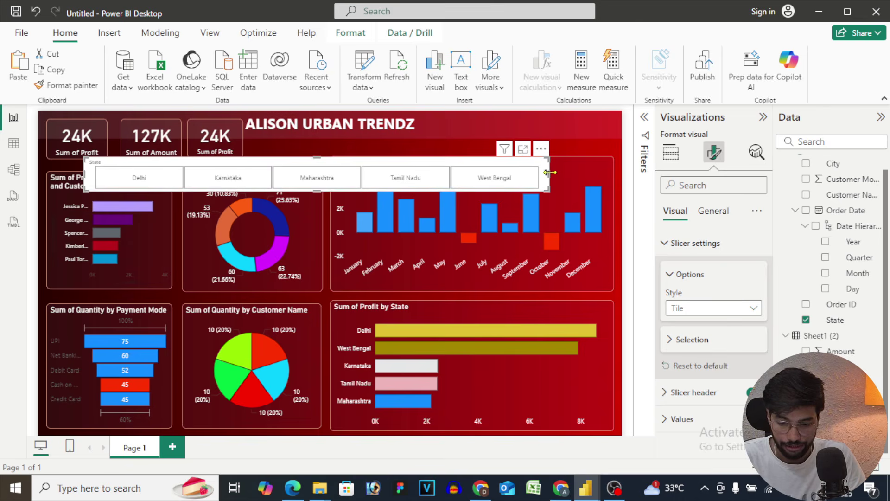
drag(549, 173, 412, 173)
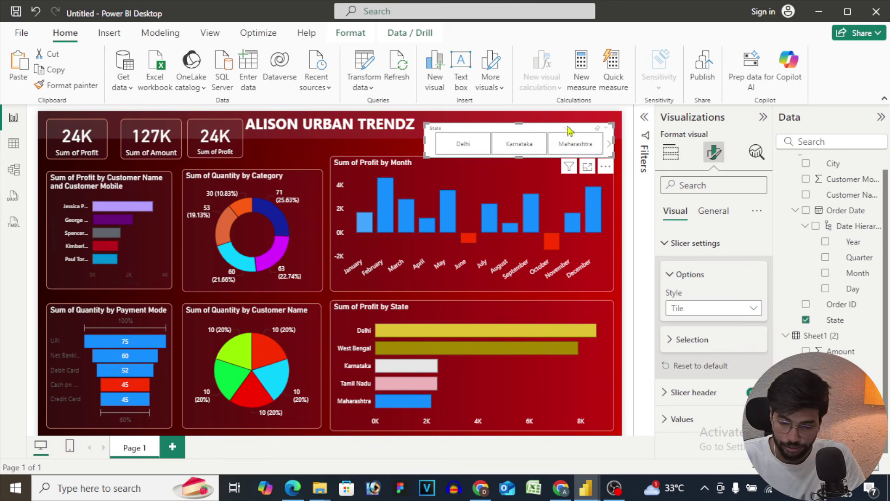
Browse the State slicer's tiles and filter the dashboard to Karnataka.
click(610, 144)
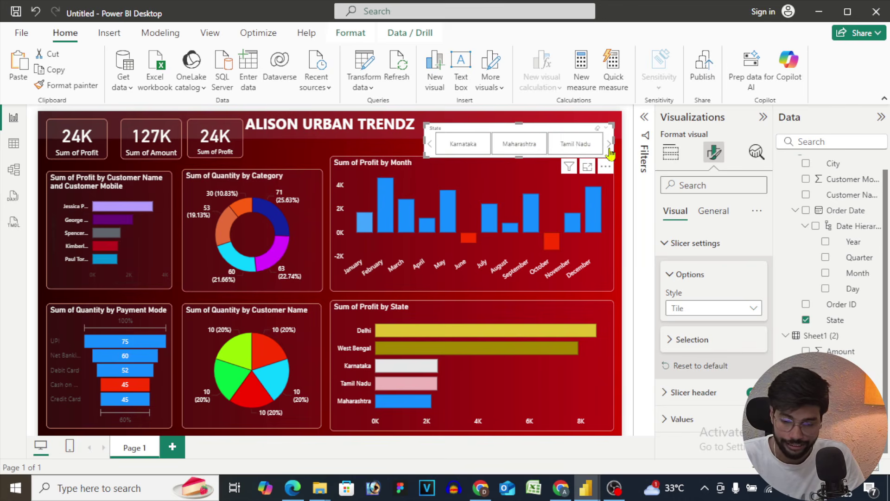
click(473, 147)
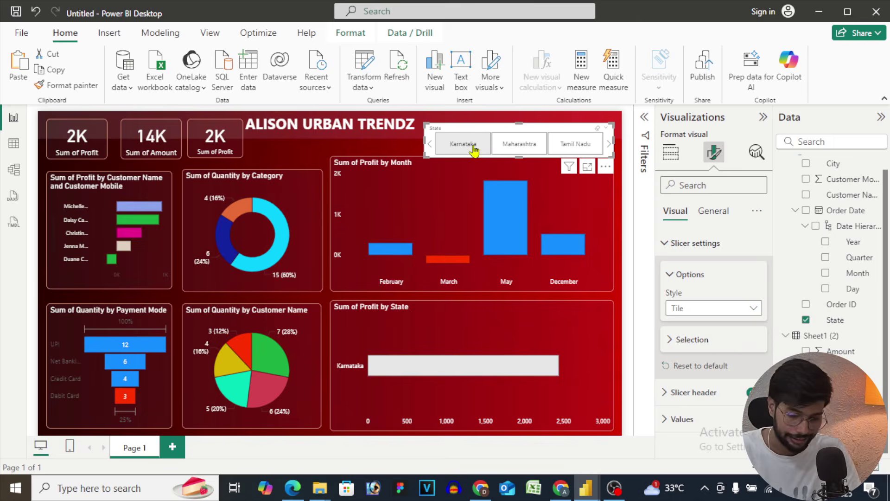
Clear the Karnataka filter, test and clear the Maharashtra filter, and nudge the State slicer slightly upward.
click(473, 147)
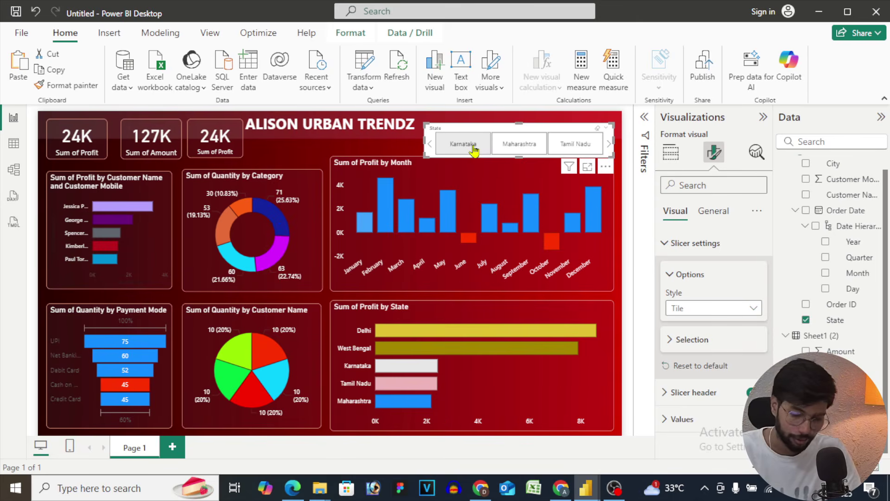
click(532, 147)
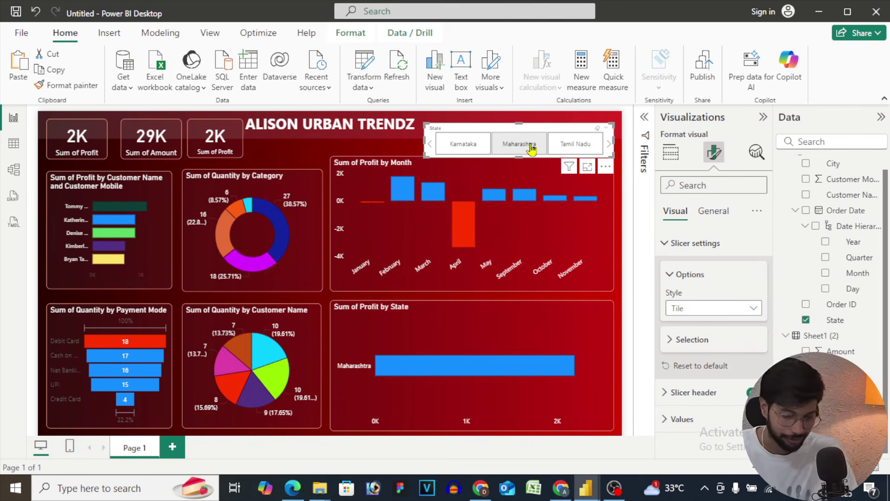
click(531, 147)
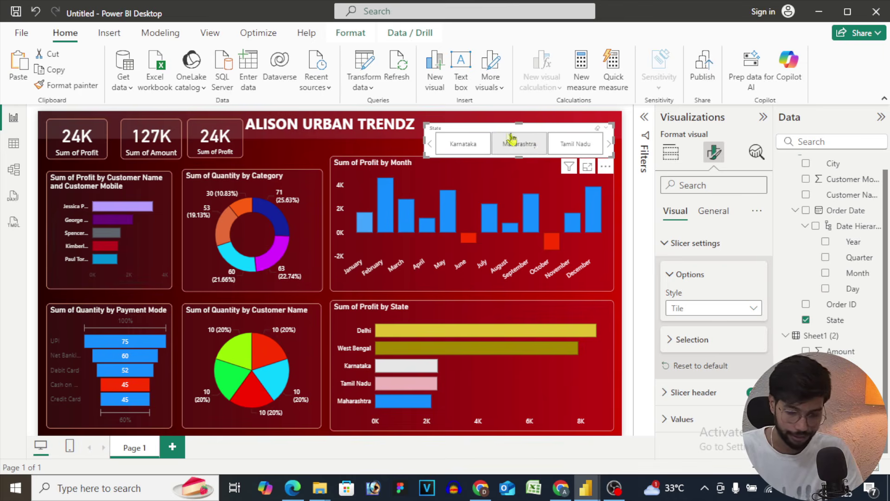
drag(498, 132, 499, 124)
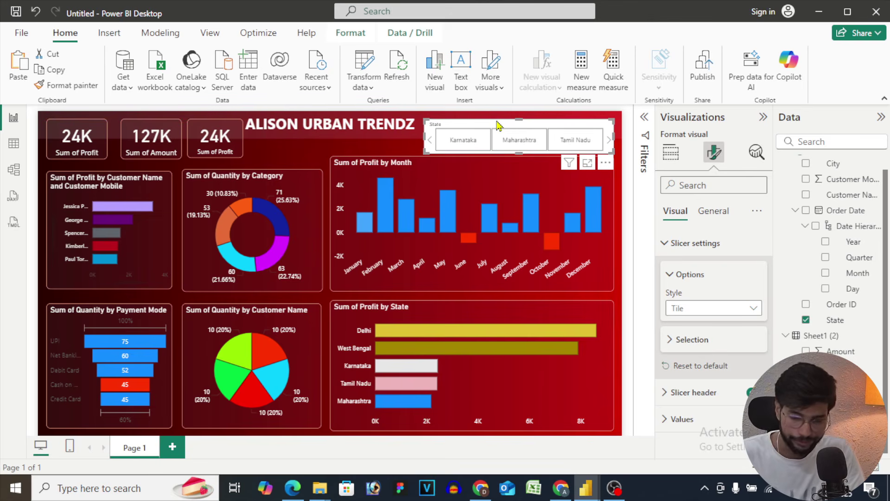
Filter the dashboard to Karnataka and inspect the bars in the profit-by-month and profit-by-state charts.
click(467, 147)
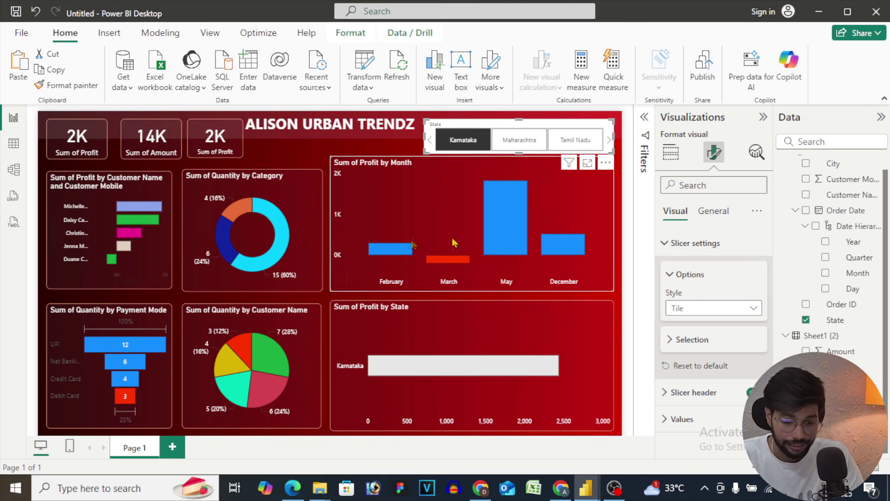
mouse_move(515, 231)
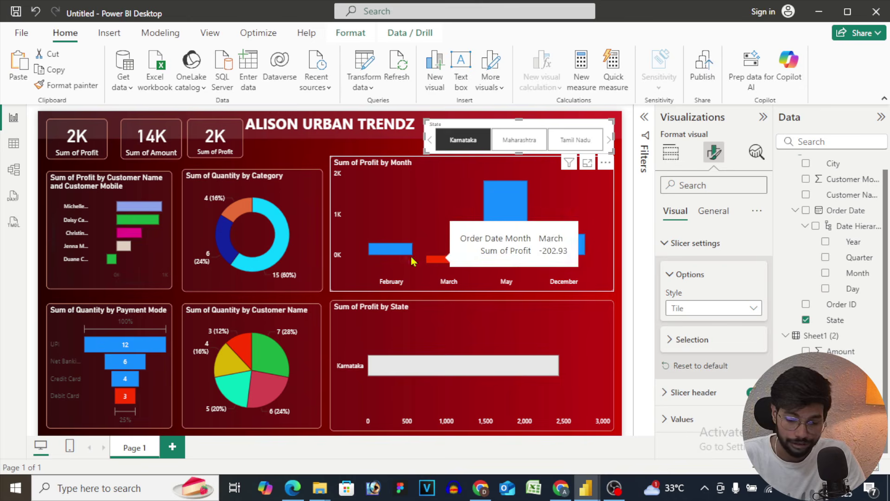
mouse_move(384, 253)
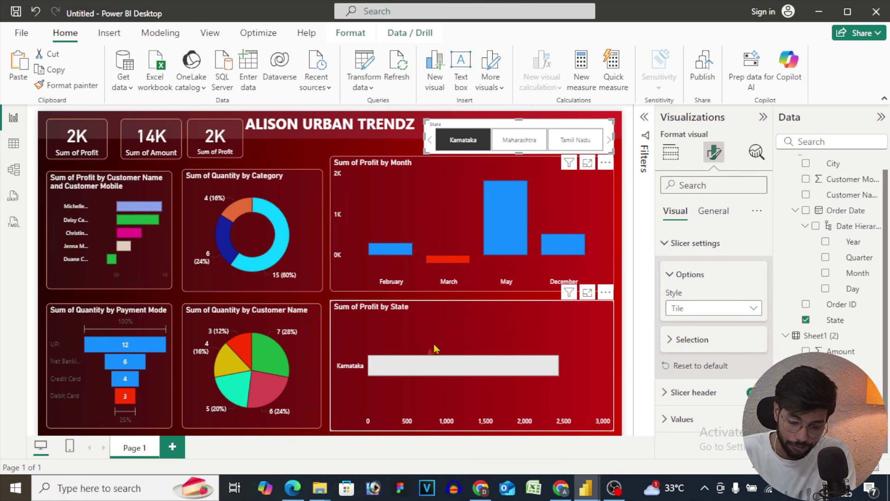
mouse_move(422, 371)
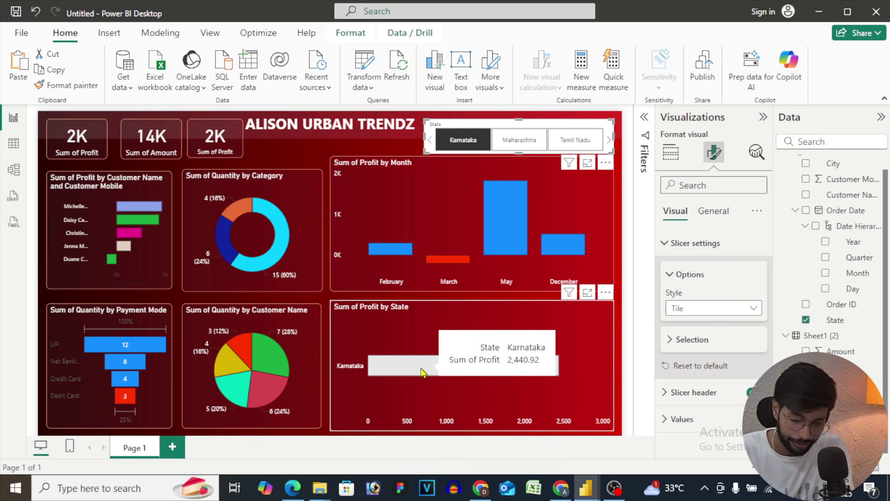
Copy the formatting of the quantity-by-category donut chart onto the State slicer with Format painter.
click(593, 196)
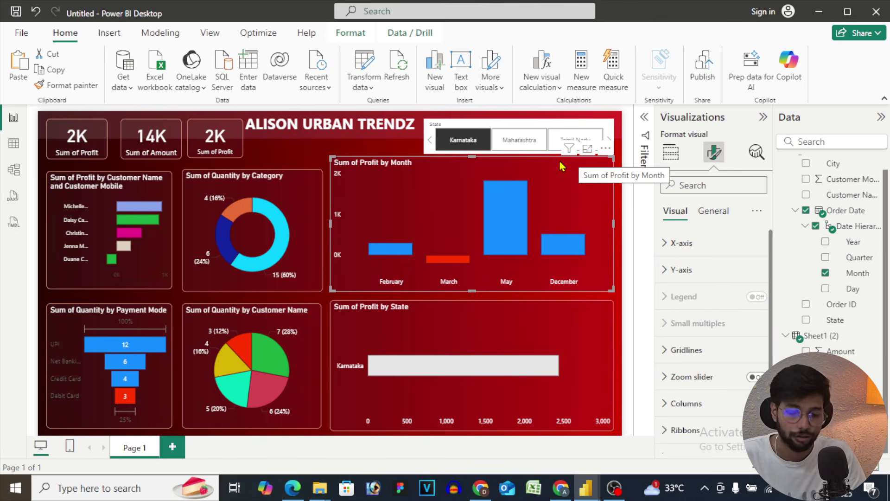
click(538, 127)
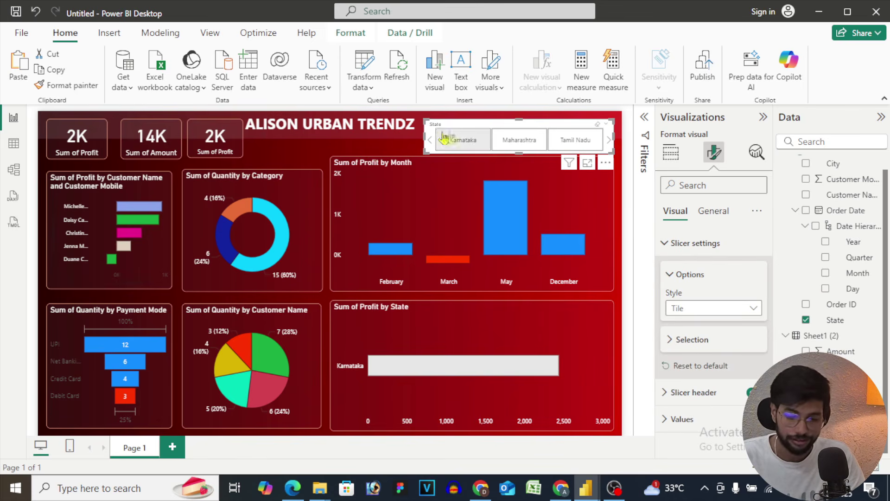
click(279, 196)
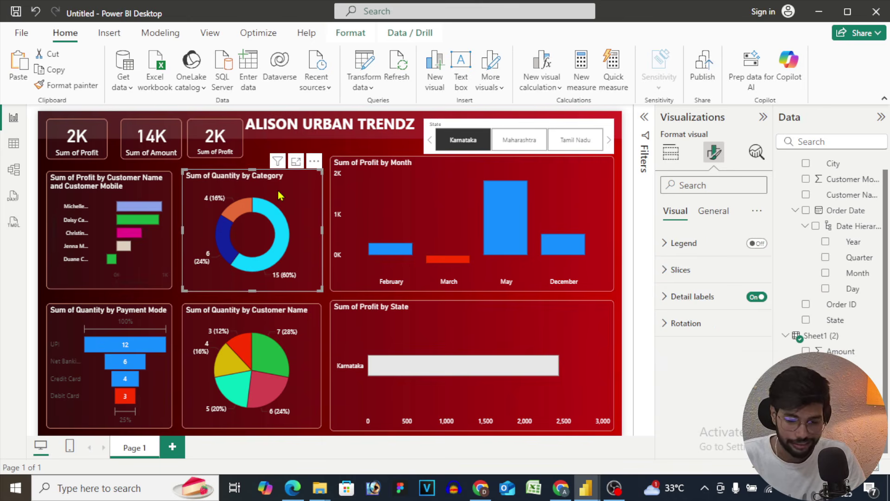
click(79, 86)
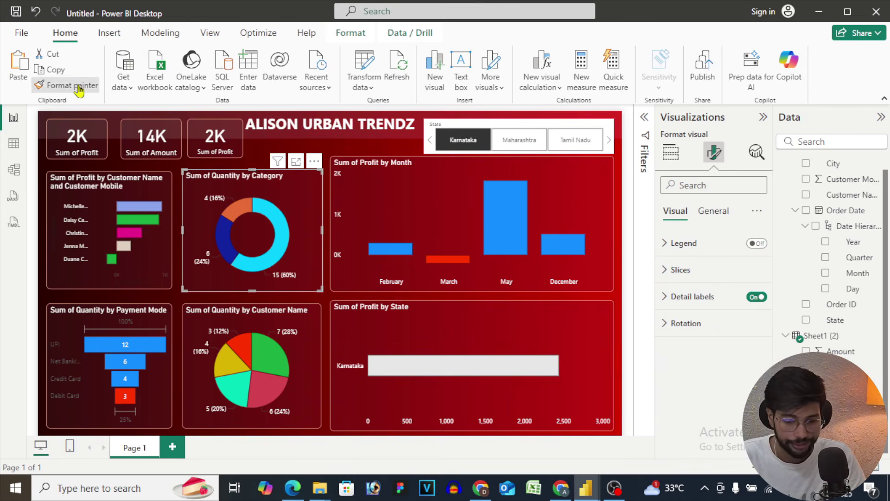
click(541, 124)
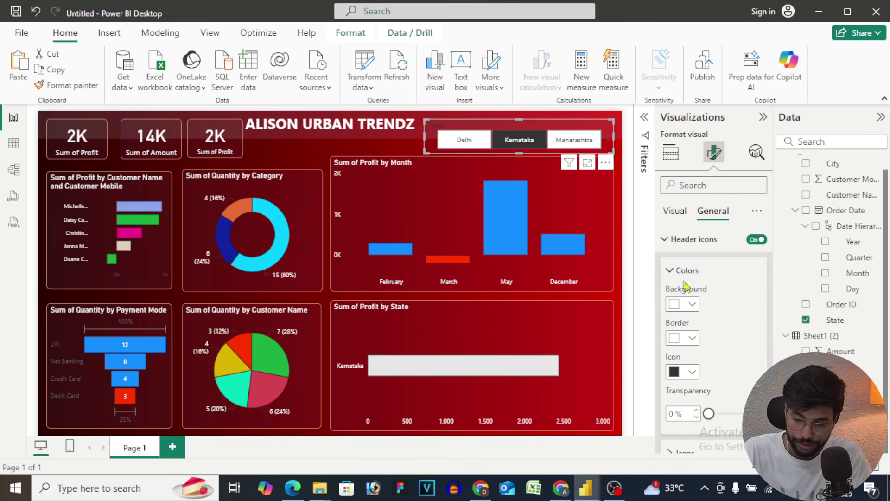
Set the header icon color of the State slicer to white.
scroll(694, 316, up, 1)
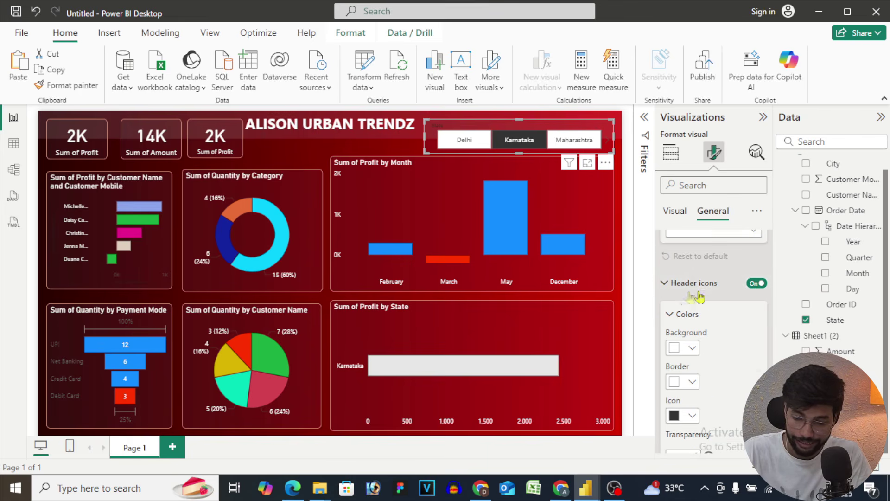
scroll(682, 334, down, 2)
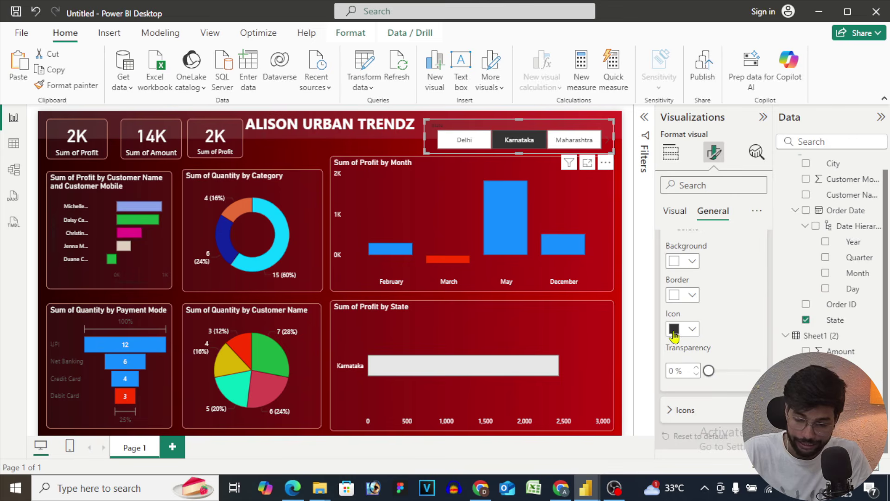
click(674, 331)
click(686, 123)
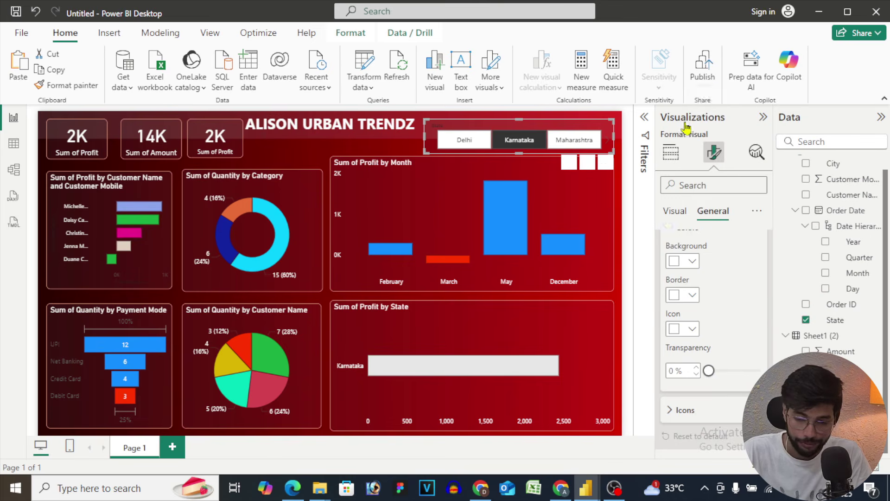
Review the State slicer's header icon options and general formatting, and return to its visual-specific settings.
scroll(726, 344, down, 1)
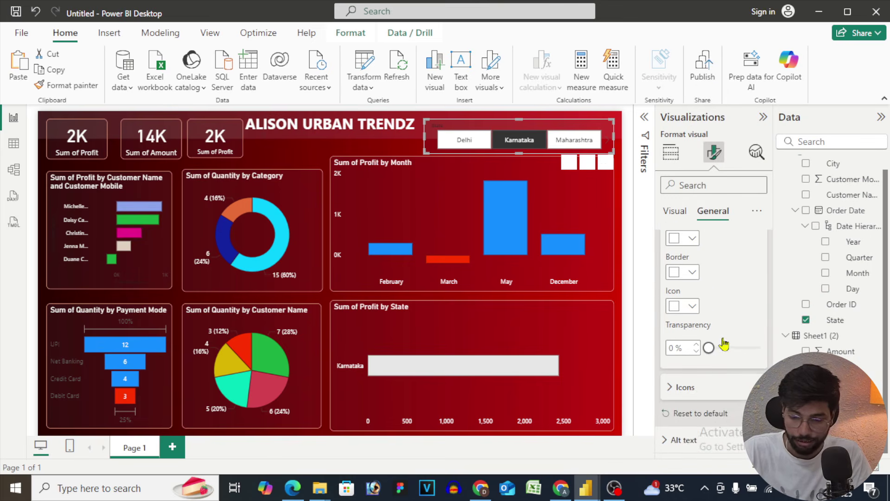
scroll(725, 344, up, 4)
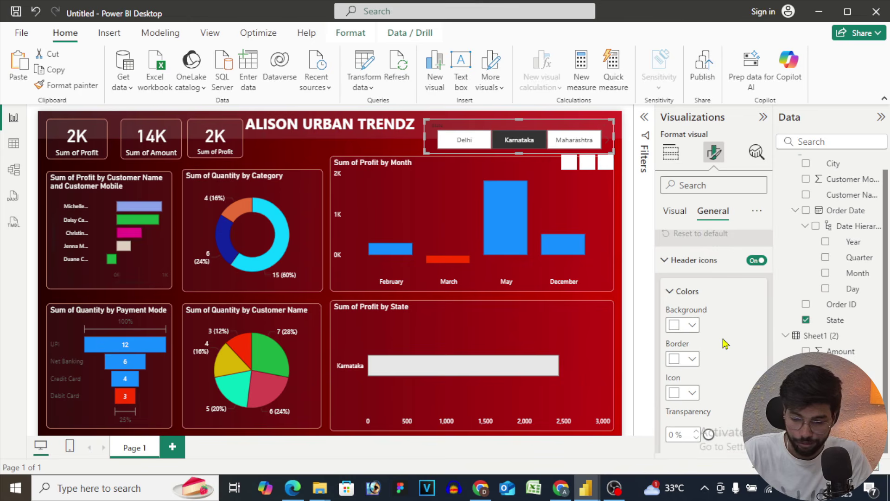
scroll(726, 344, down, 4)
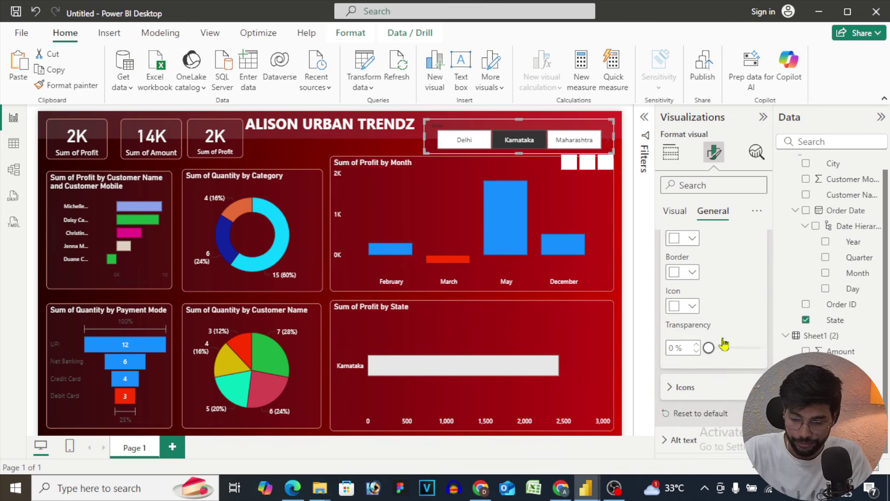
click(677, 388)
scroll(705, 339, down, 8)
scroll(711, 332, down, 2)
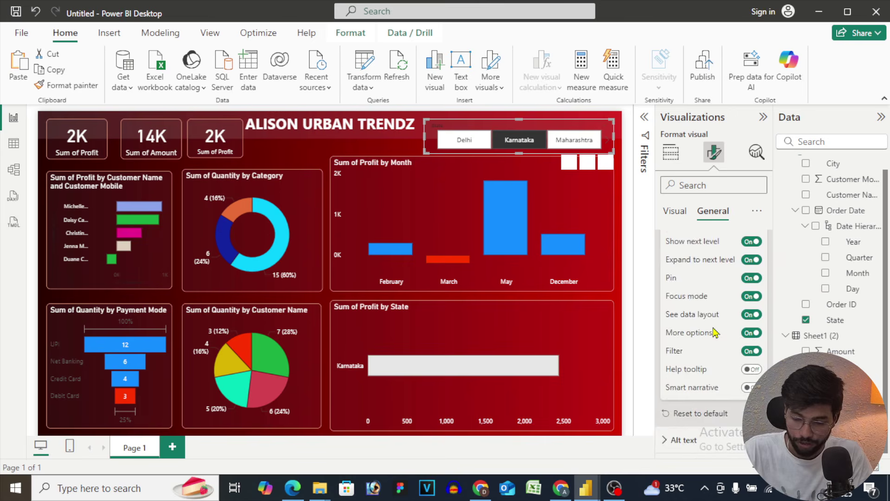
scroll(700, 306, up, 10)
scroll(691, 283, up, 5)
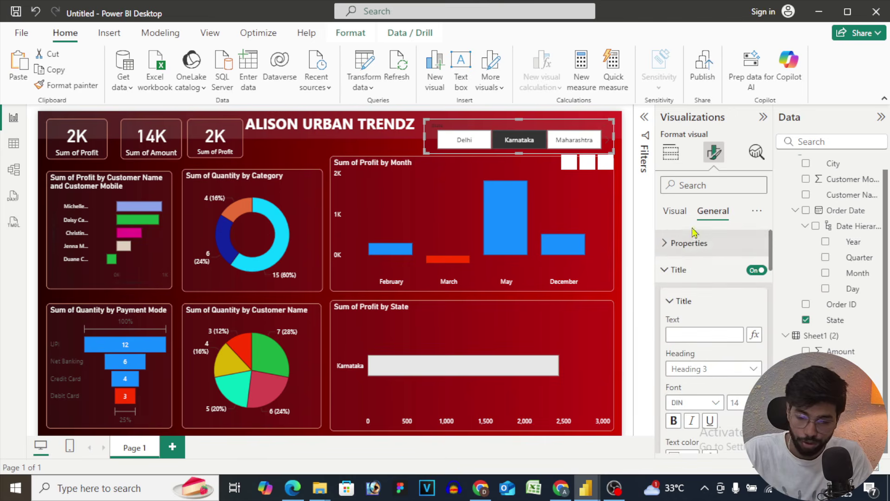
click(675, 211)
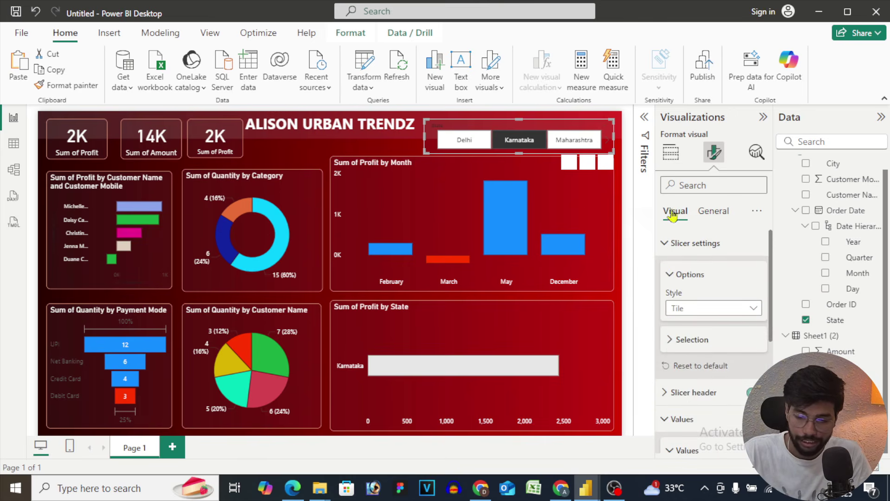
Clear the Karnataka filter in the State slicer and inspect the charts of the finished sales dashboard.
click(528, 138)
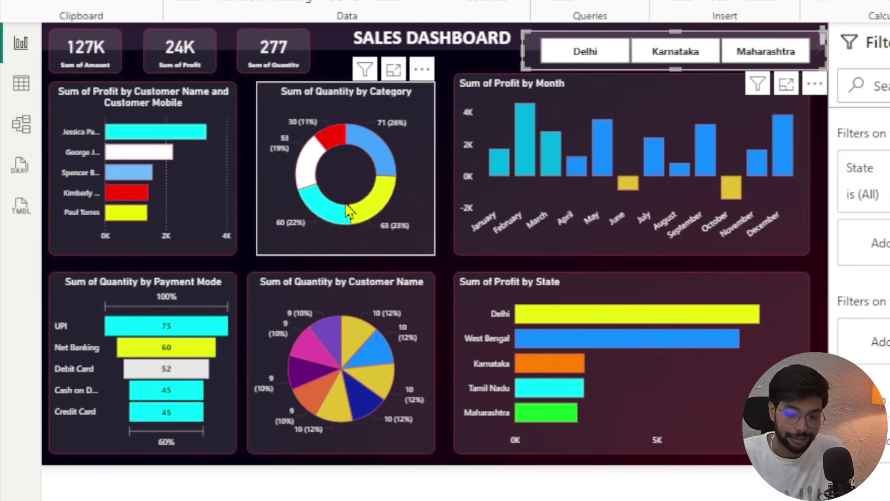
mouse_move(355, 217)
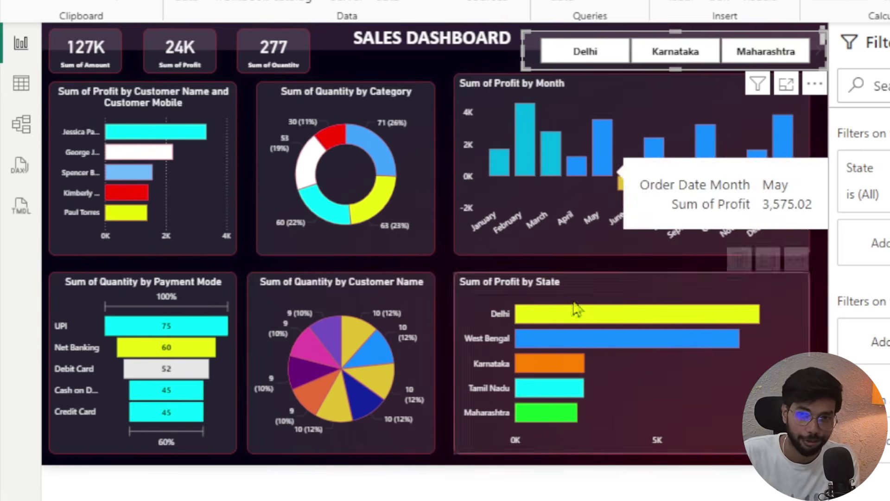
mouse_move(571, 362)
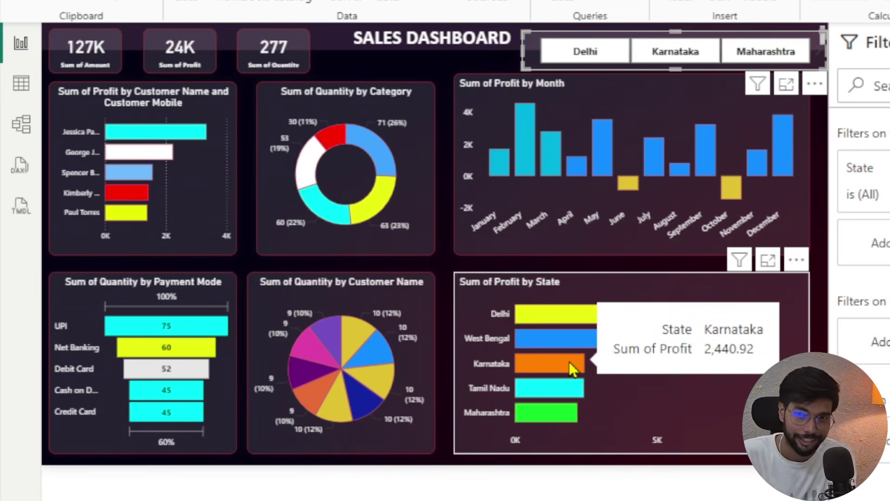